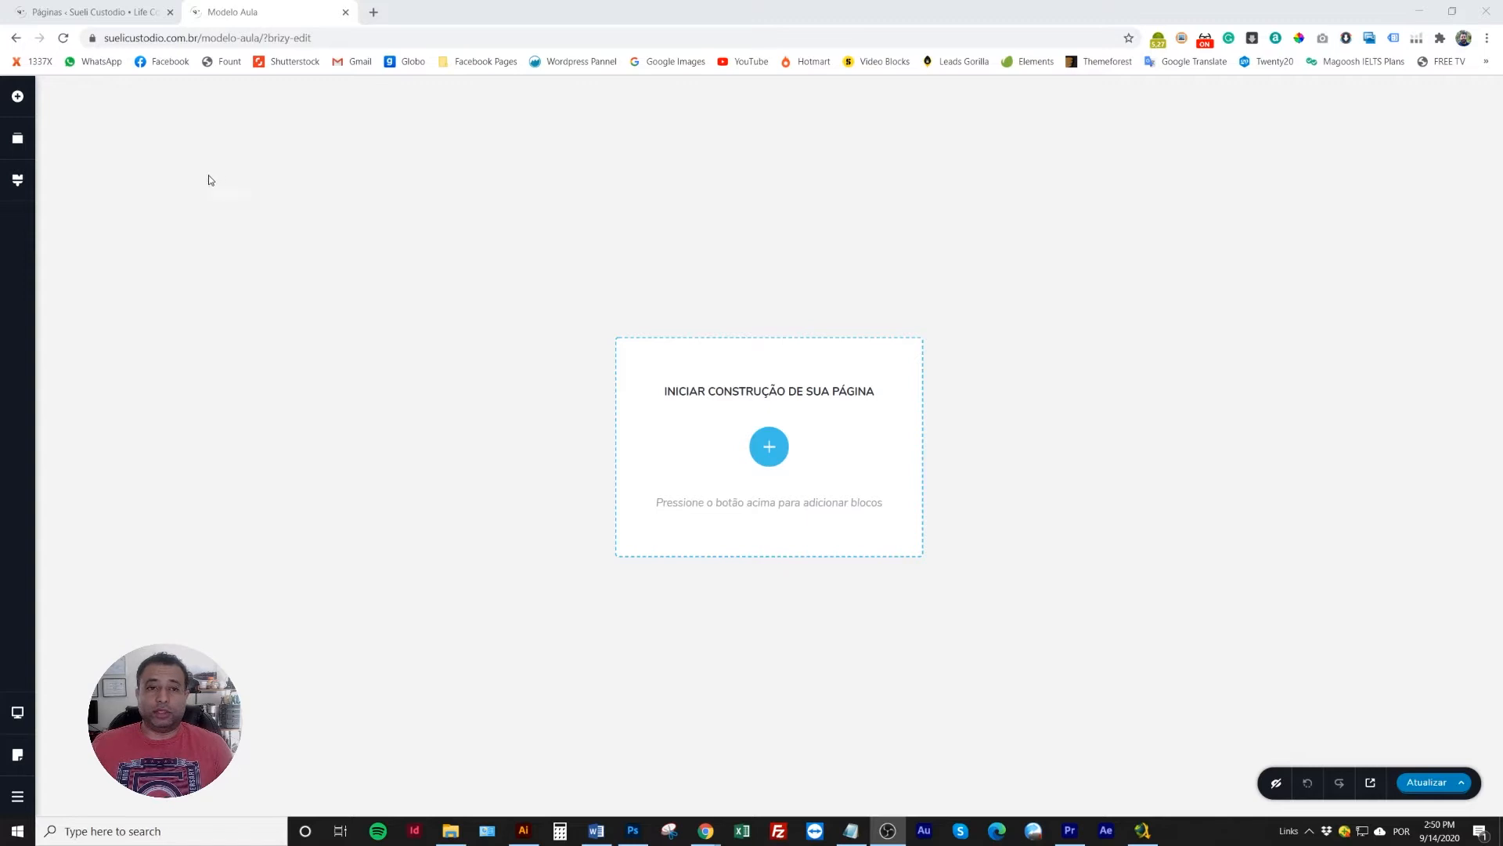
# - Start the page with an empty custom block instead of a ready-made one
pyautogui.click(18, 98)
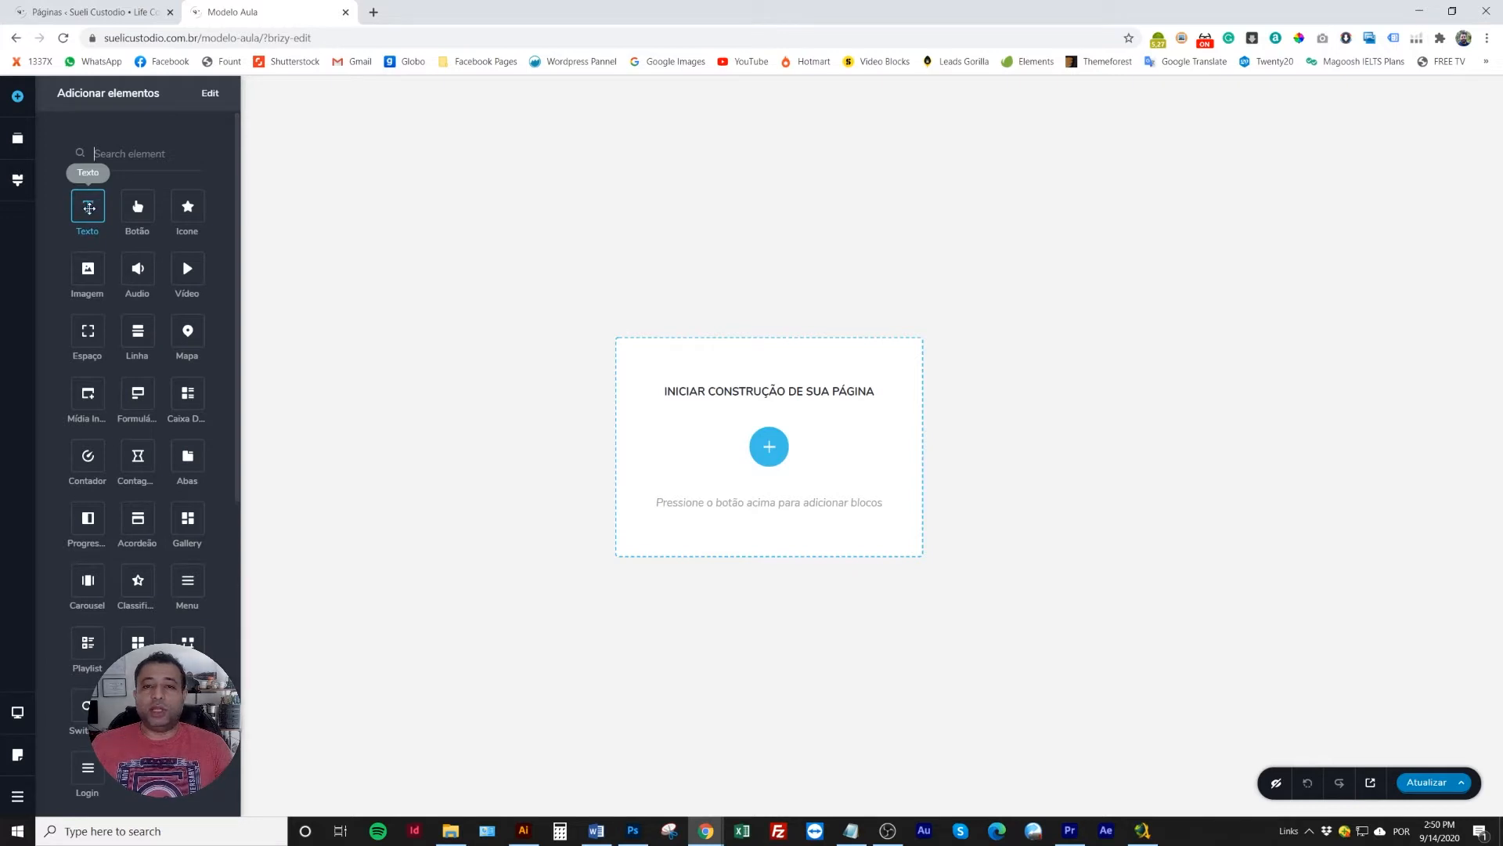
pyautogui.click(427, 207)
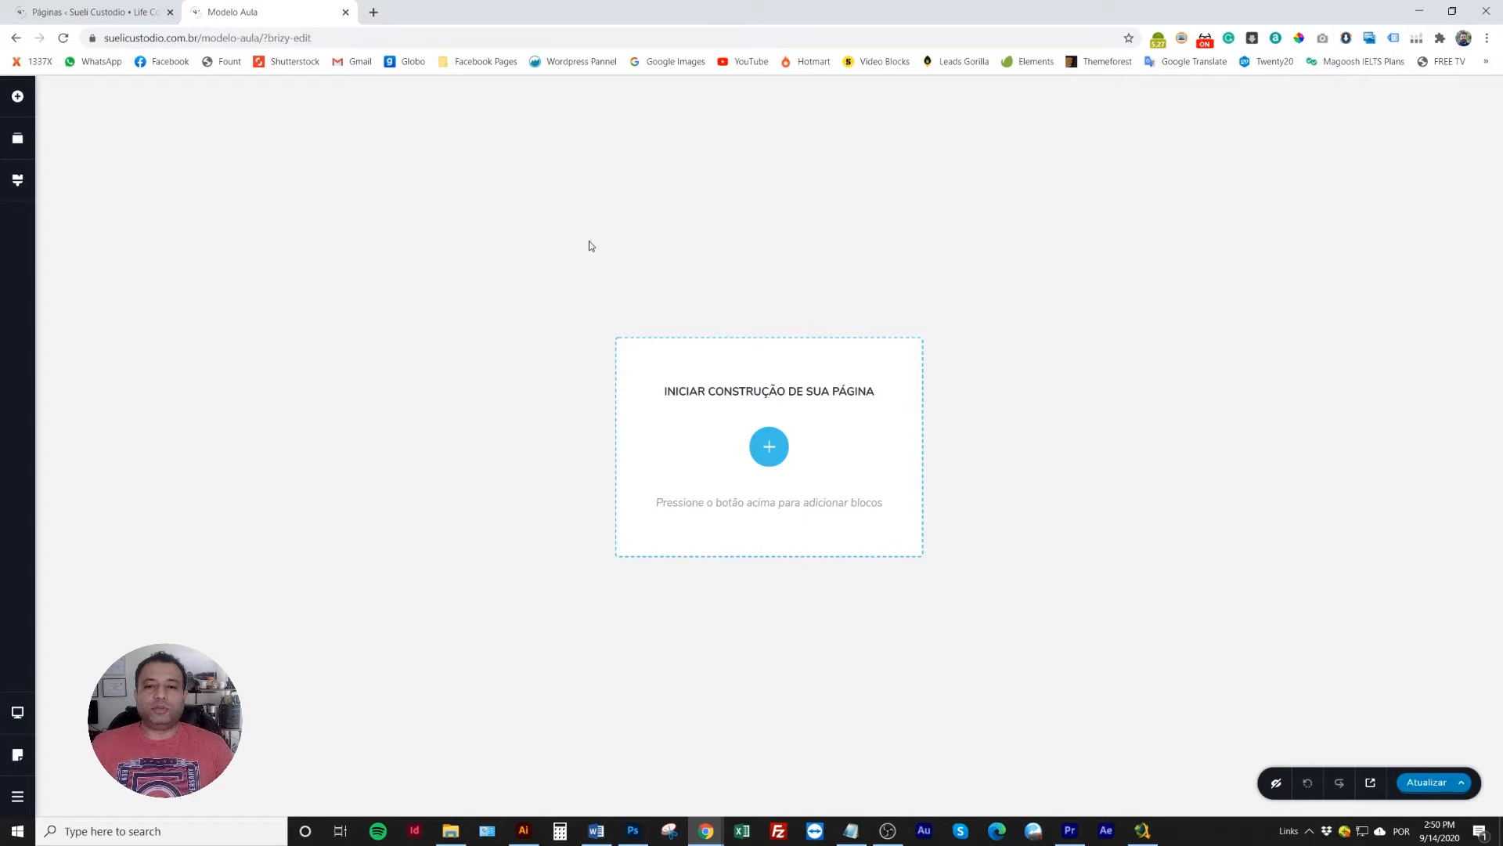
pyautogui.click(769, 452)
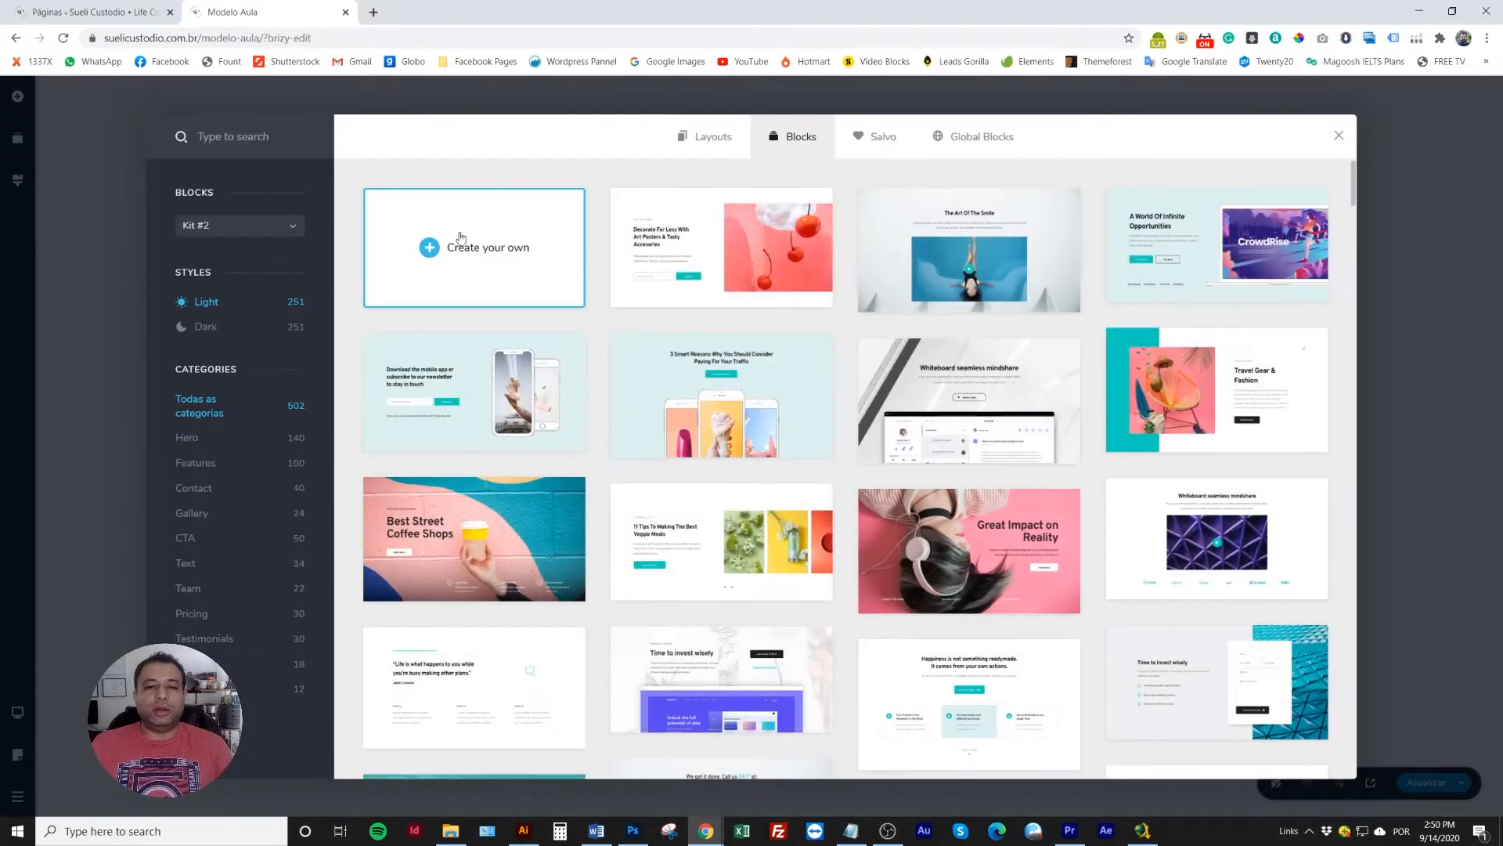
pyautogui.click(503, 254)
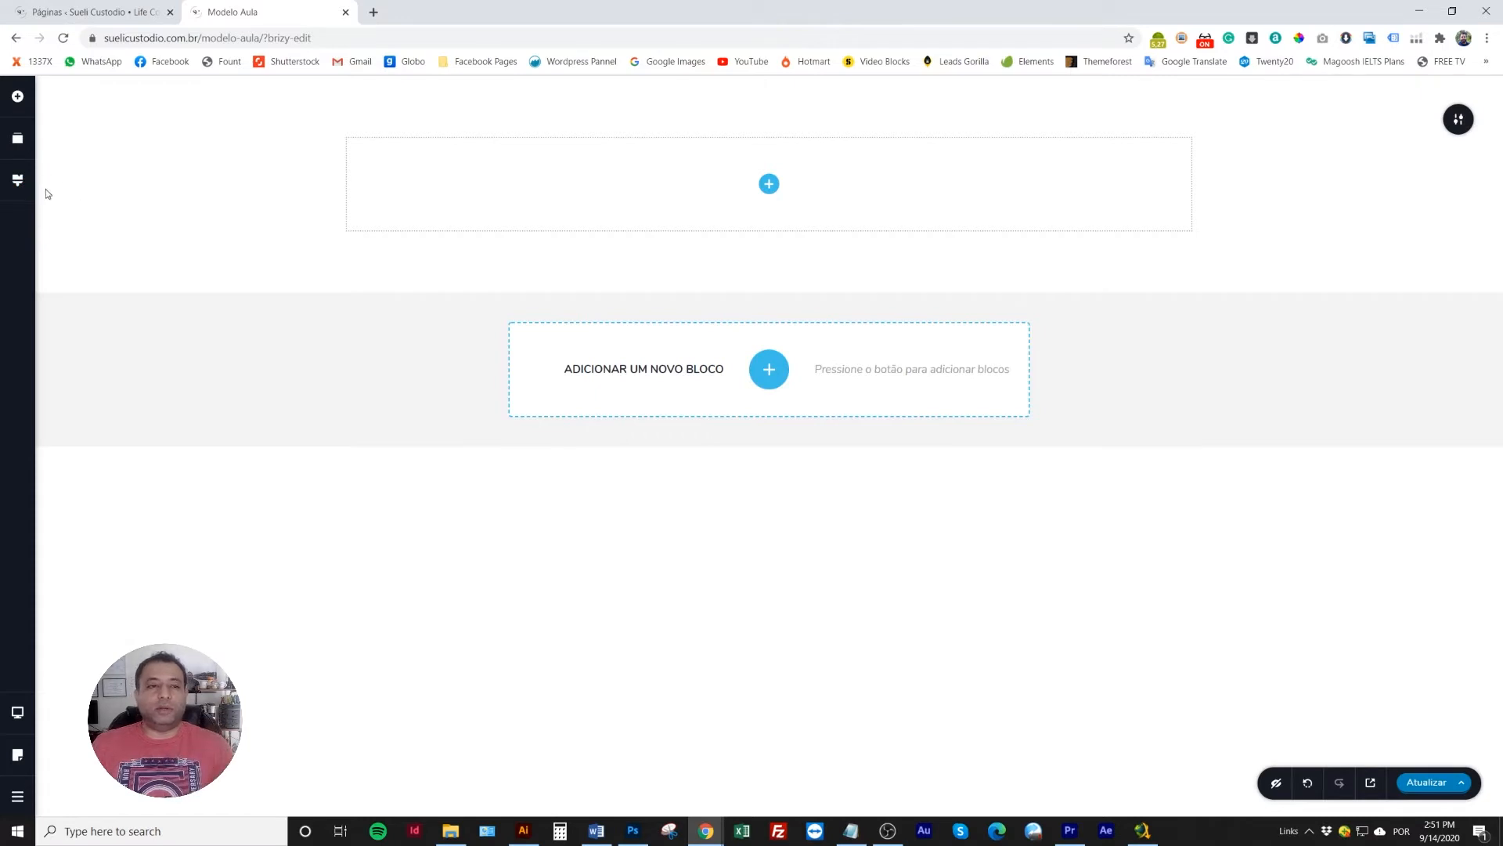
# - Add a grid row (Linha) inside the empty block and delete its second column
pyautogui.click(17, 96)
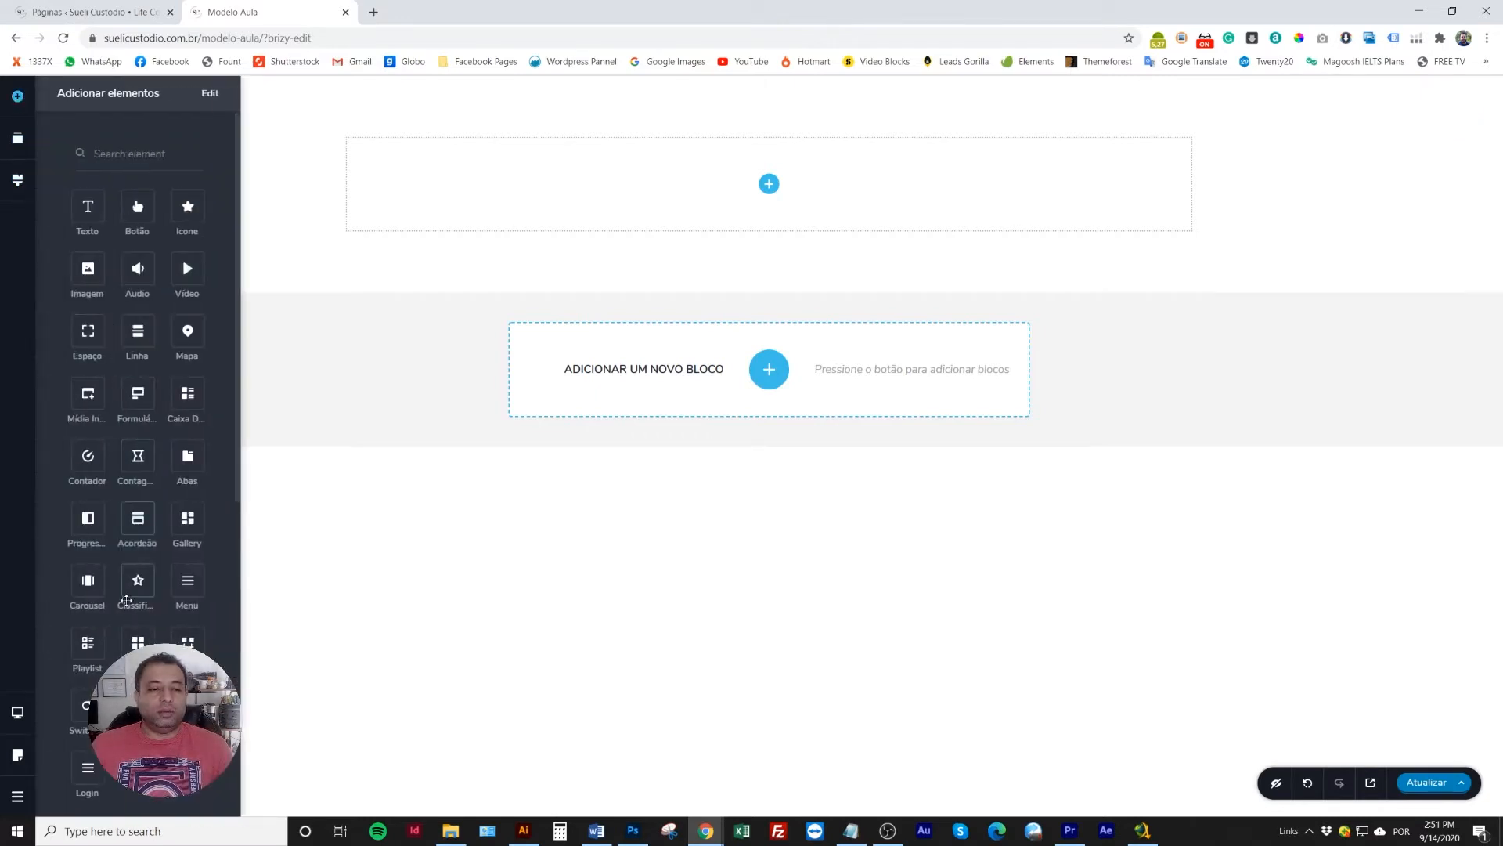
pyautogui.scroll(-3, 118, 627)
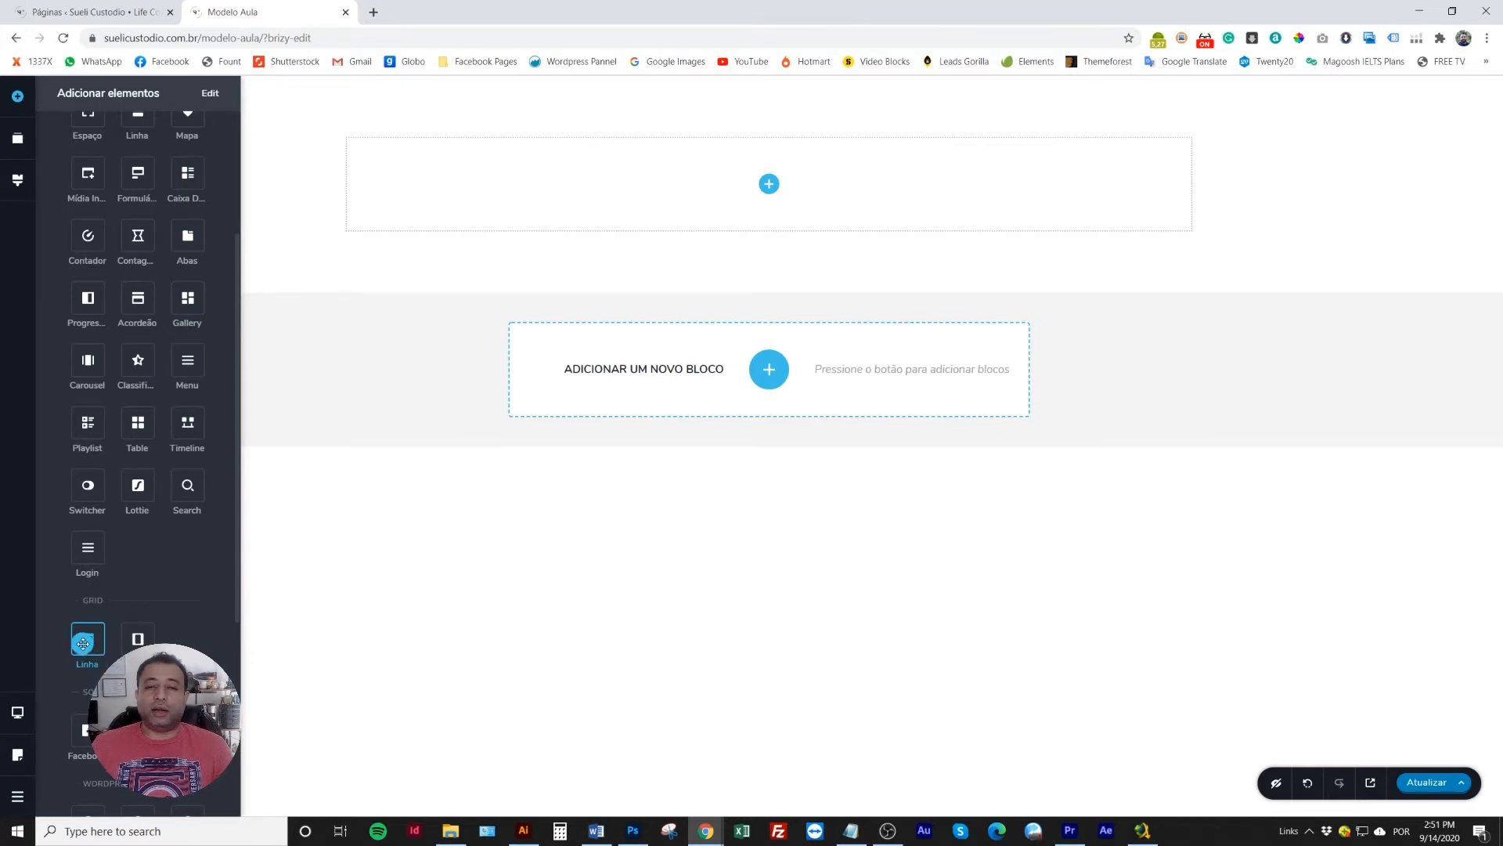
pyautogui.moveTo(82, 643); pyautogui.dragTo(769, 184)
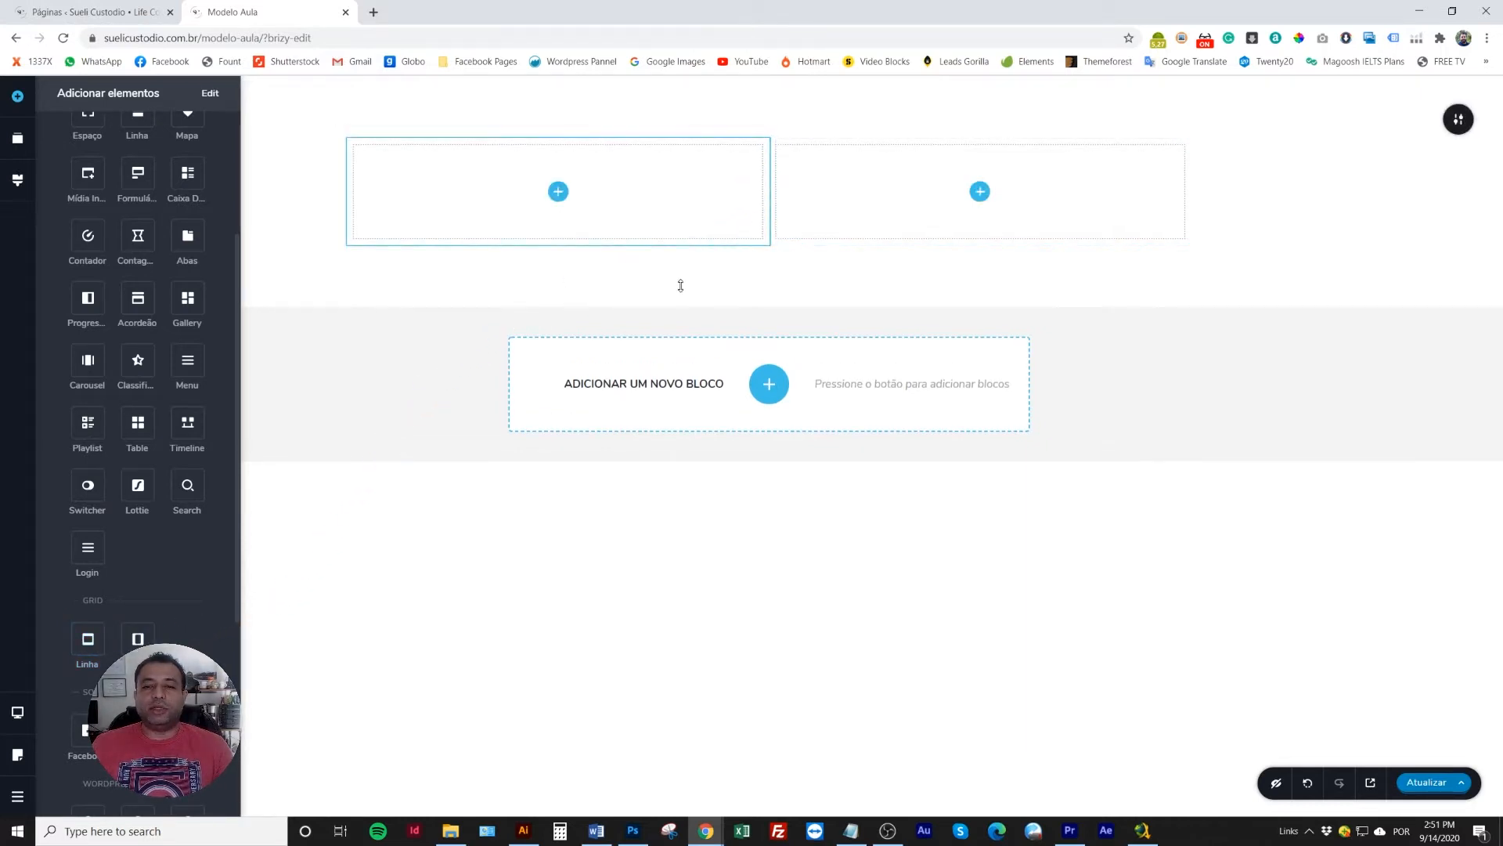
pyautogui.click(501, 279)
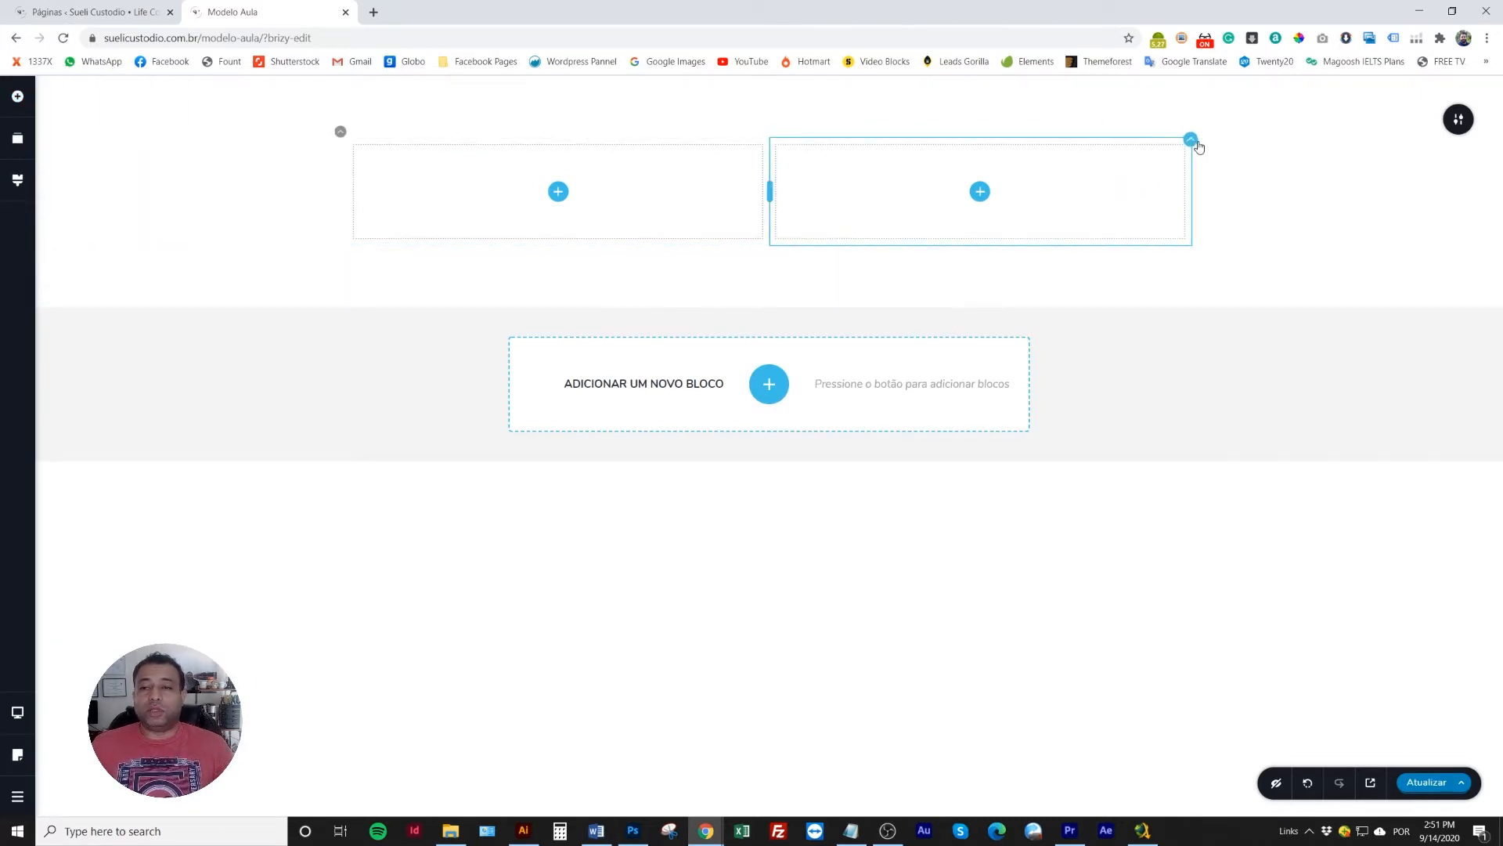
pyautogui.click(1191, 140)
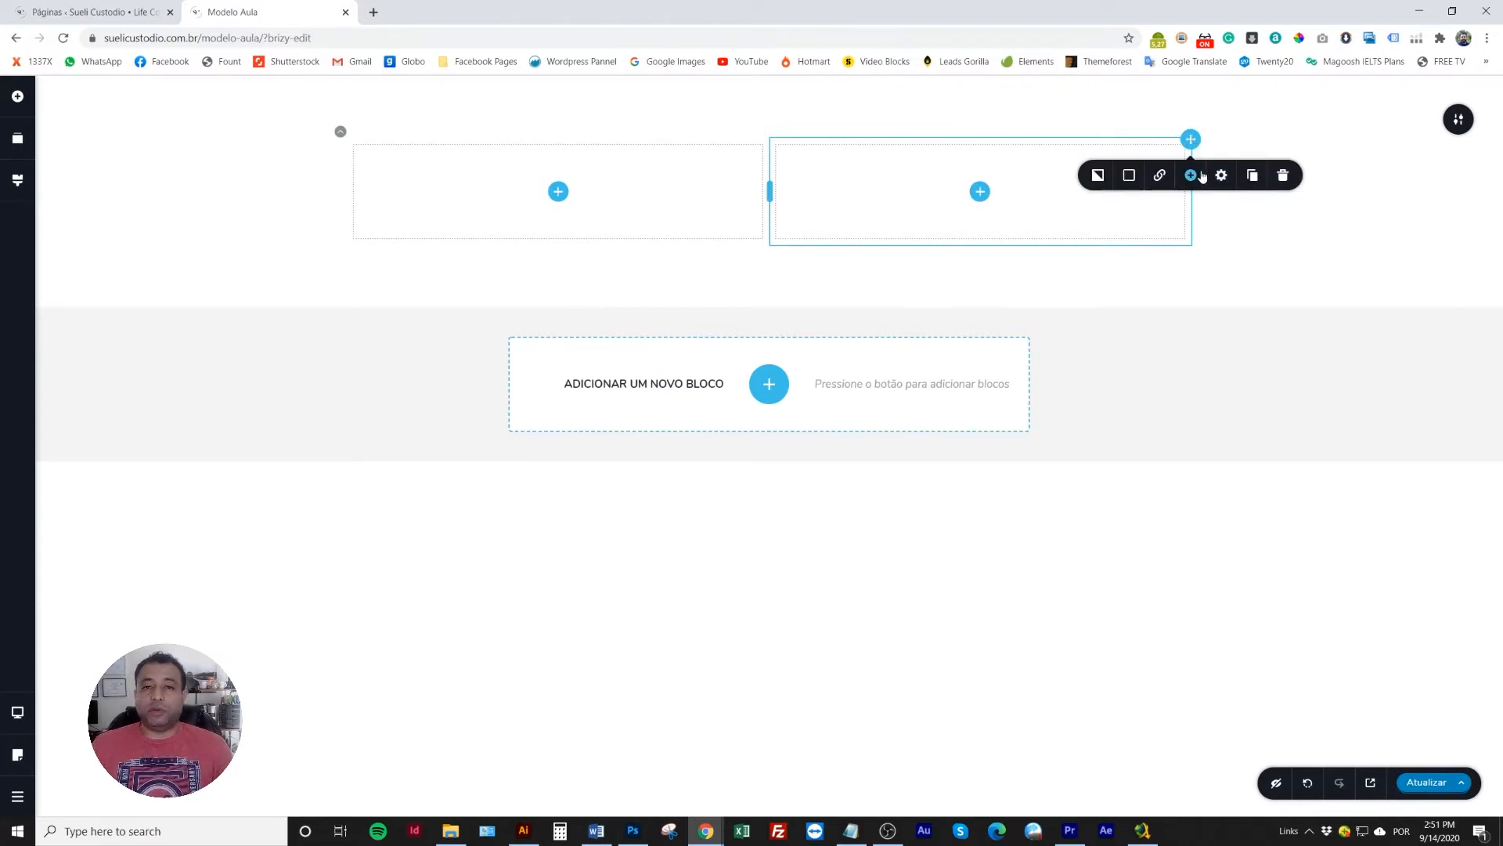
pyautogui.click(1283, 175)
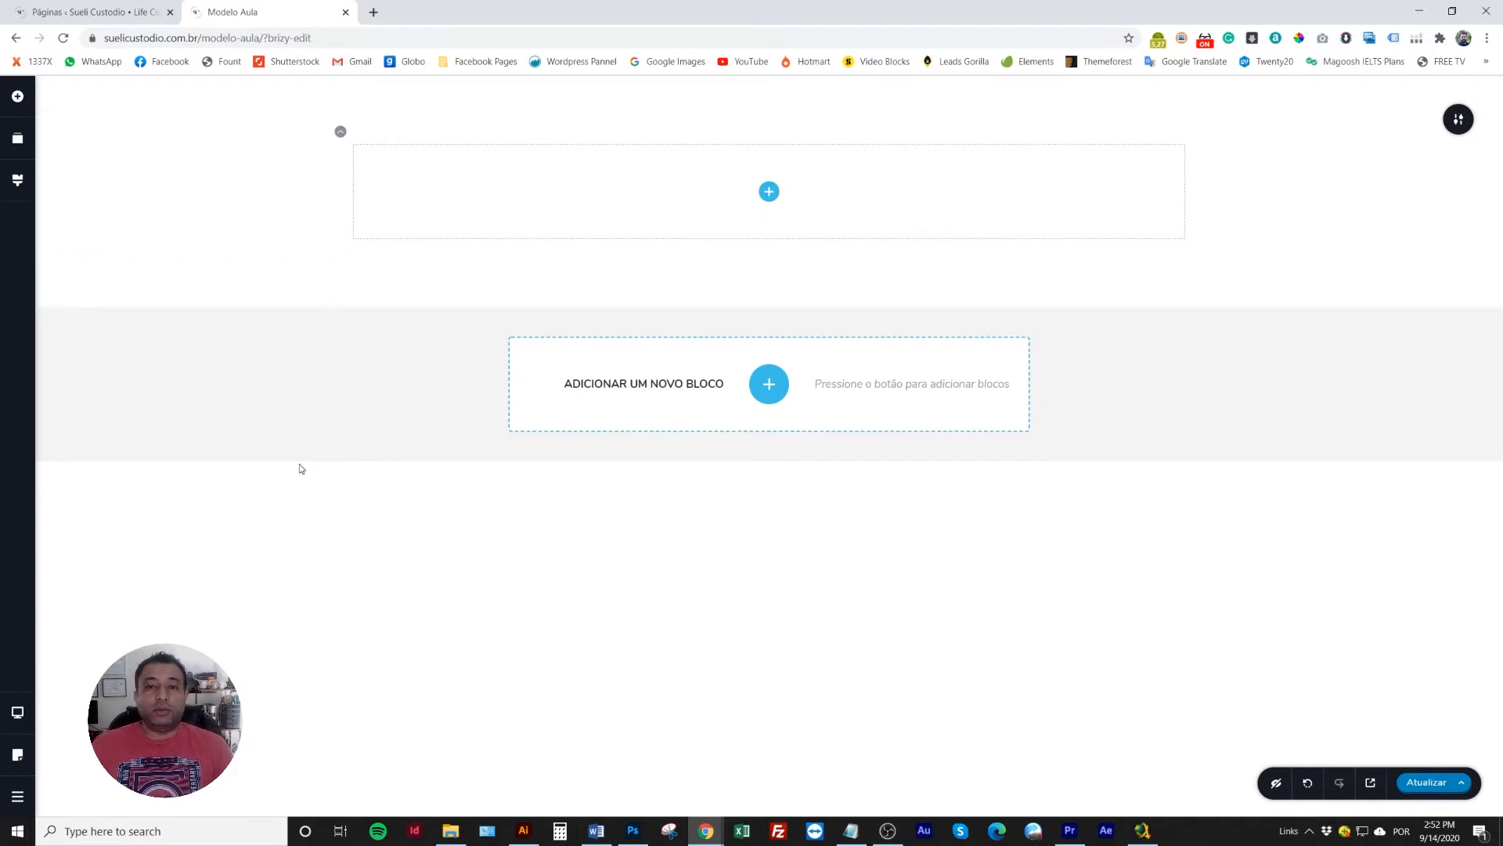
# - Place a text element (Texto) in the row's remaining column
pyautogui.click(17, 95)
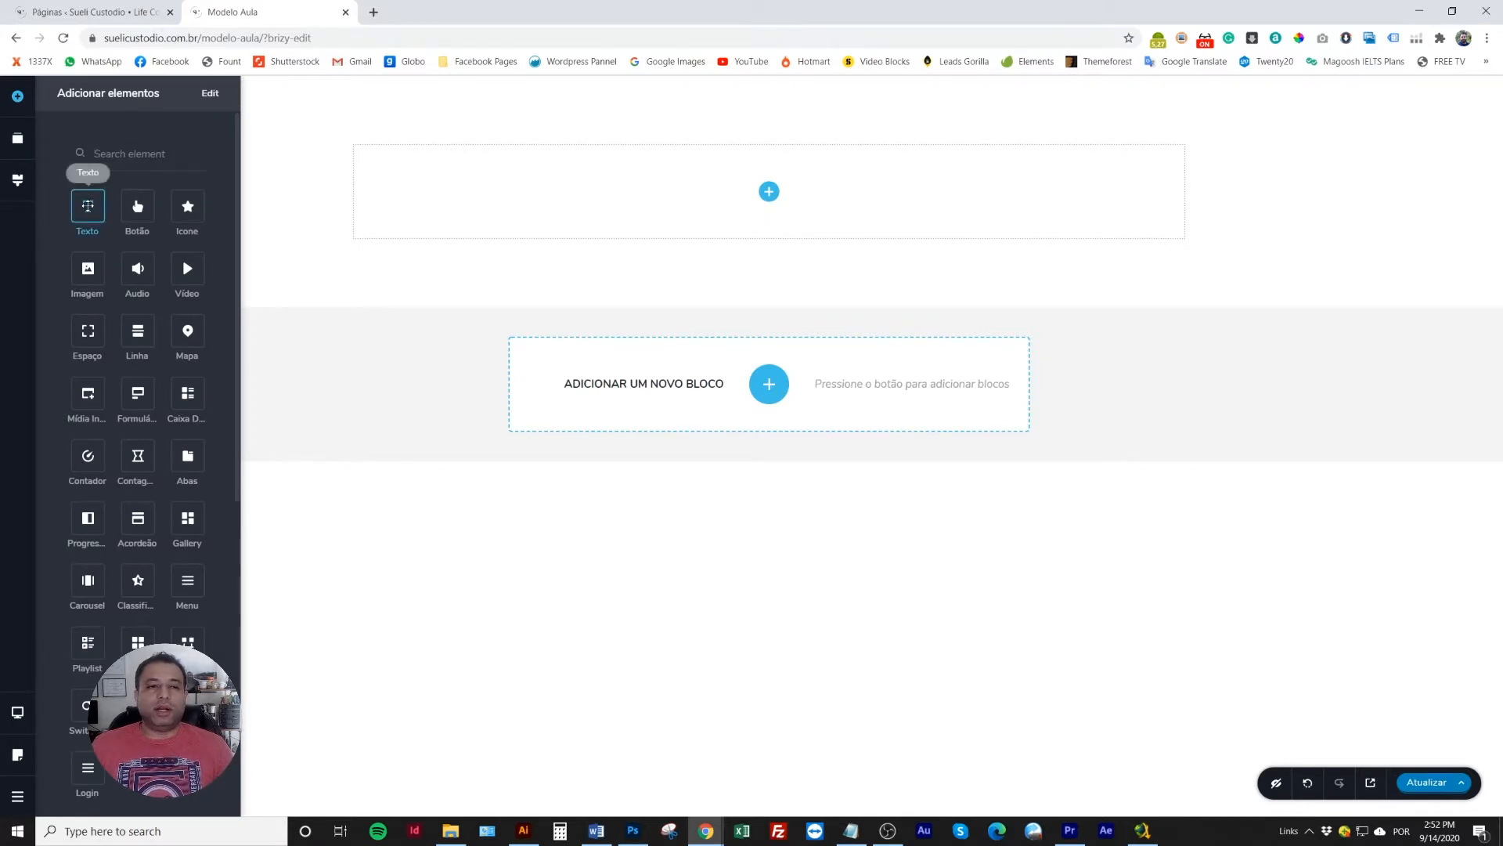
pyautogui.moveTo(88, 205); pyautogui.dragTo(770, 196)
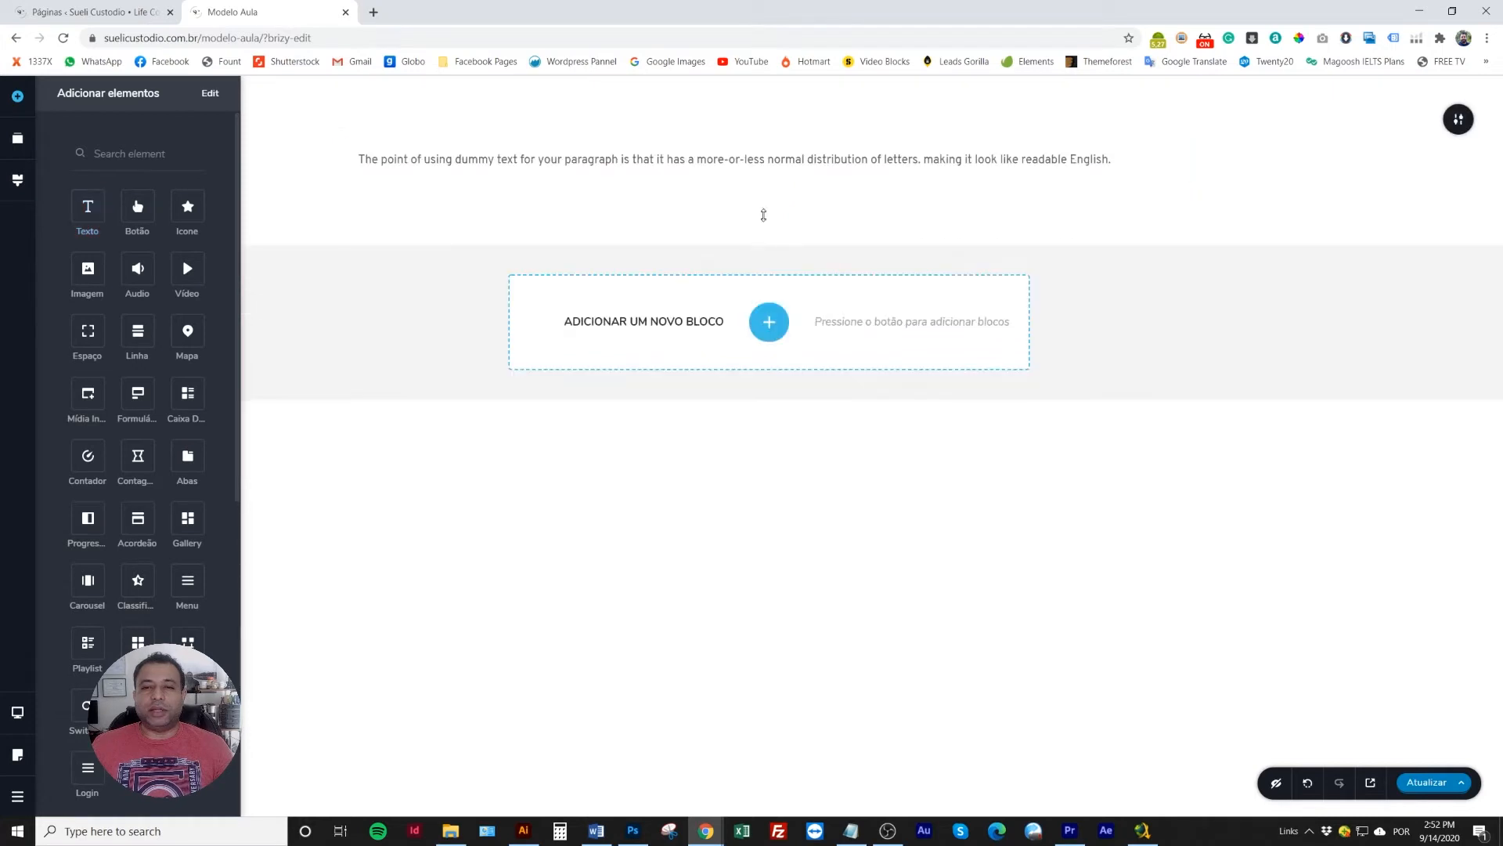
pyautogui.click(552, 499)
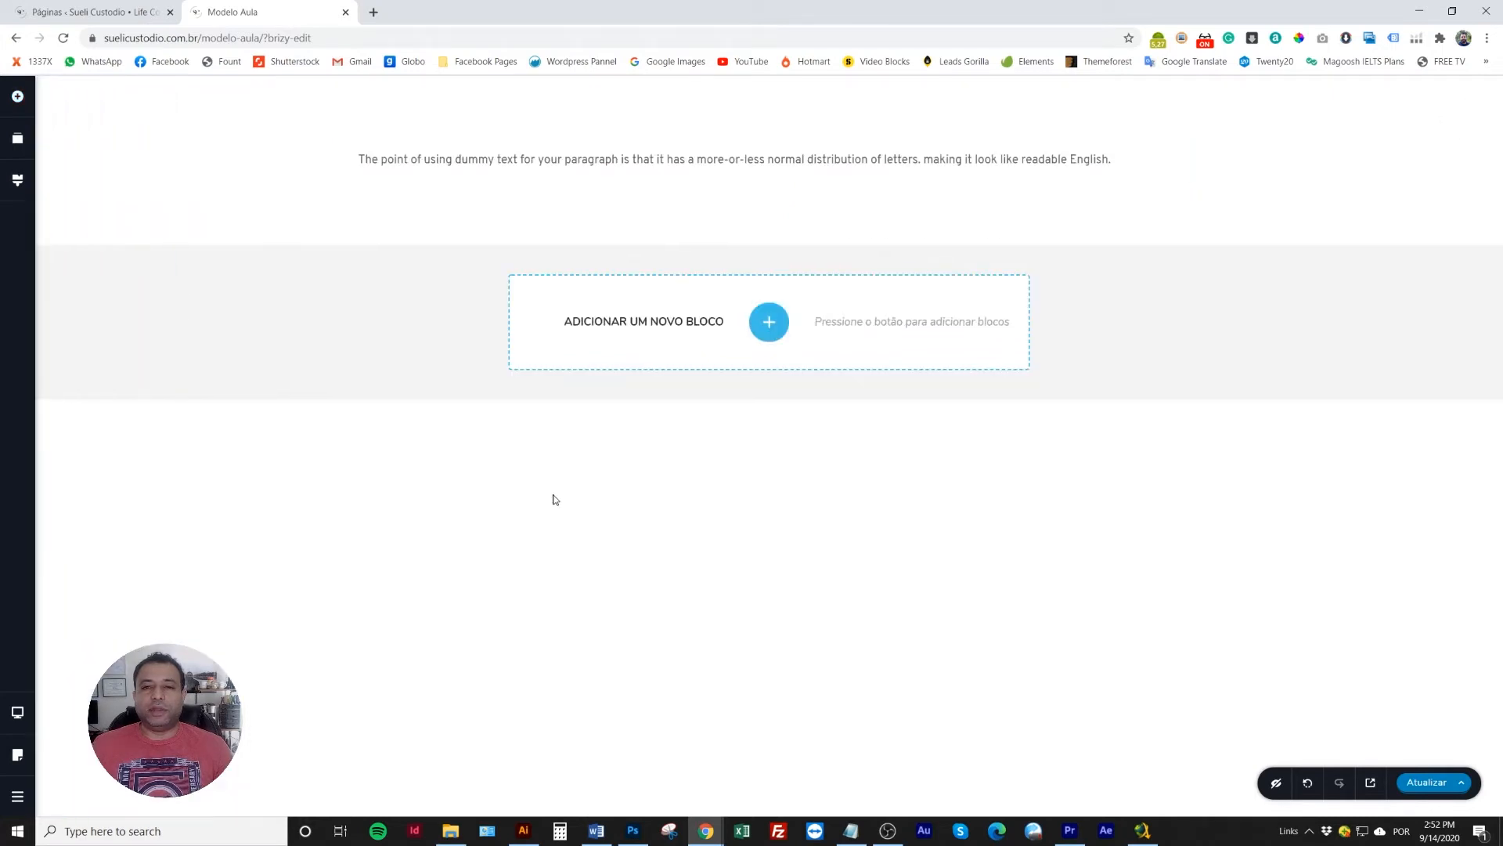
# - Browse the typography fonts and try Noto Serif, Montserrat, Lato and Overpass on the dummy paragraph
pyautogui.tripleClick(682, 162)
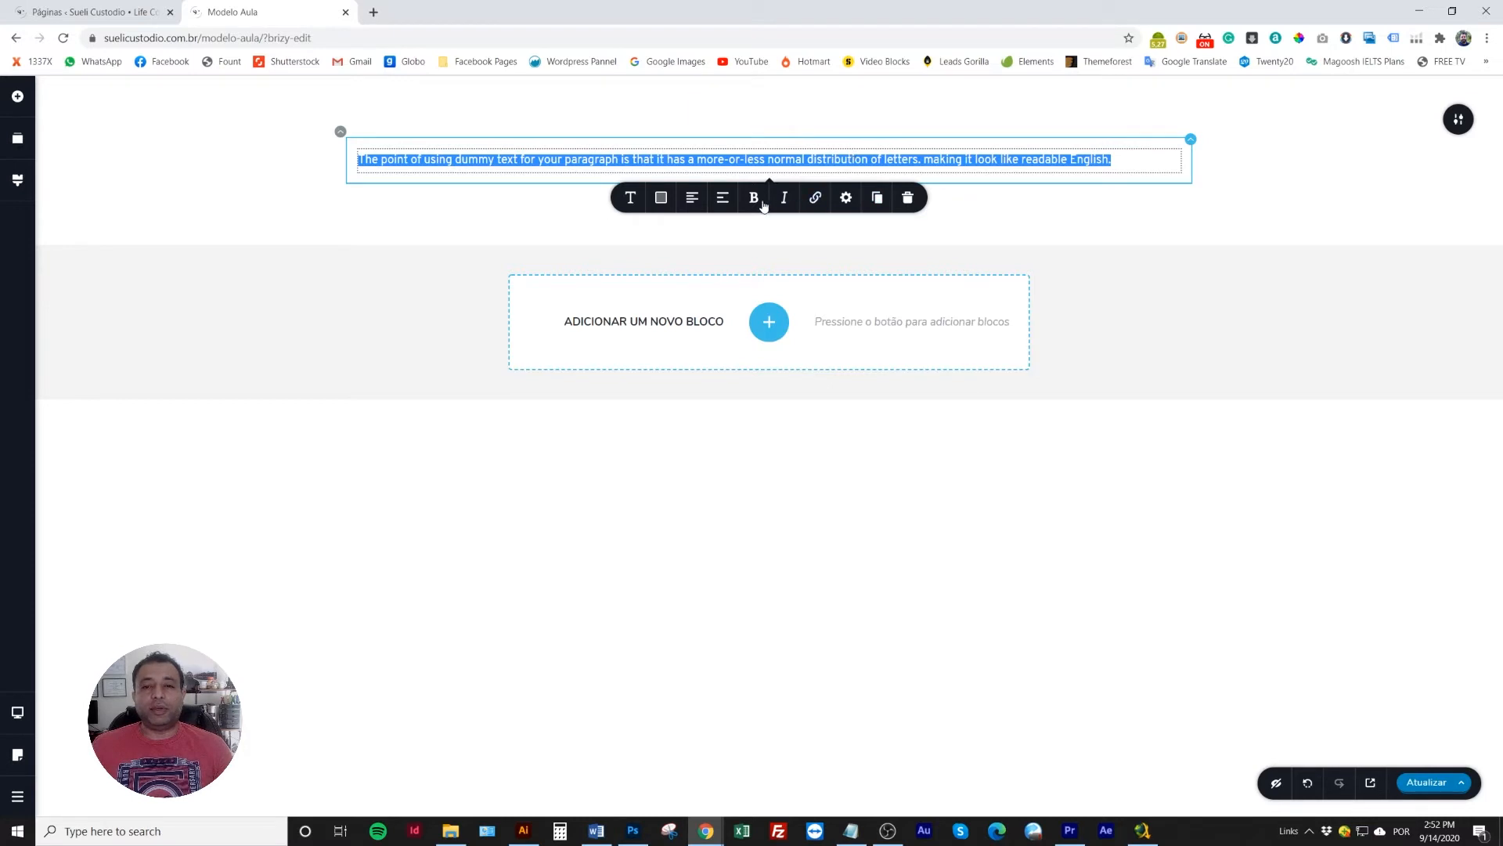
pyautogui.click(630, 201)
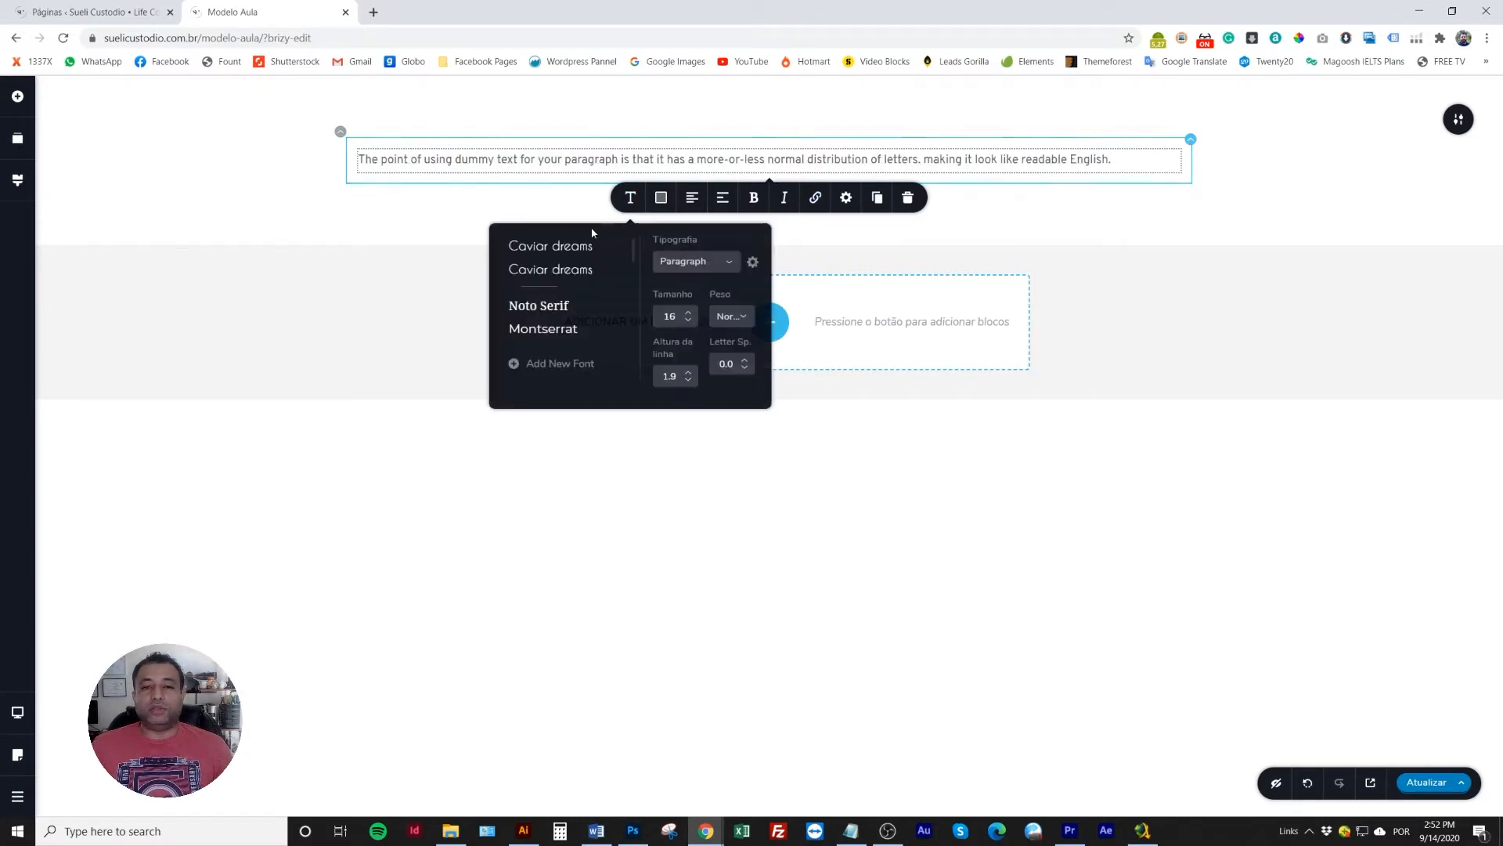
pyautogui.moveTo(637, 262); pyautogui.dragTo(637, 357)
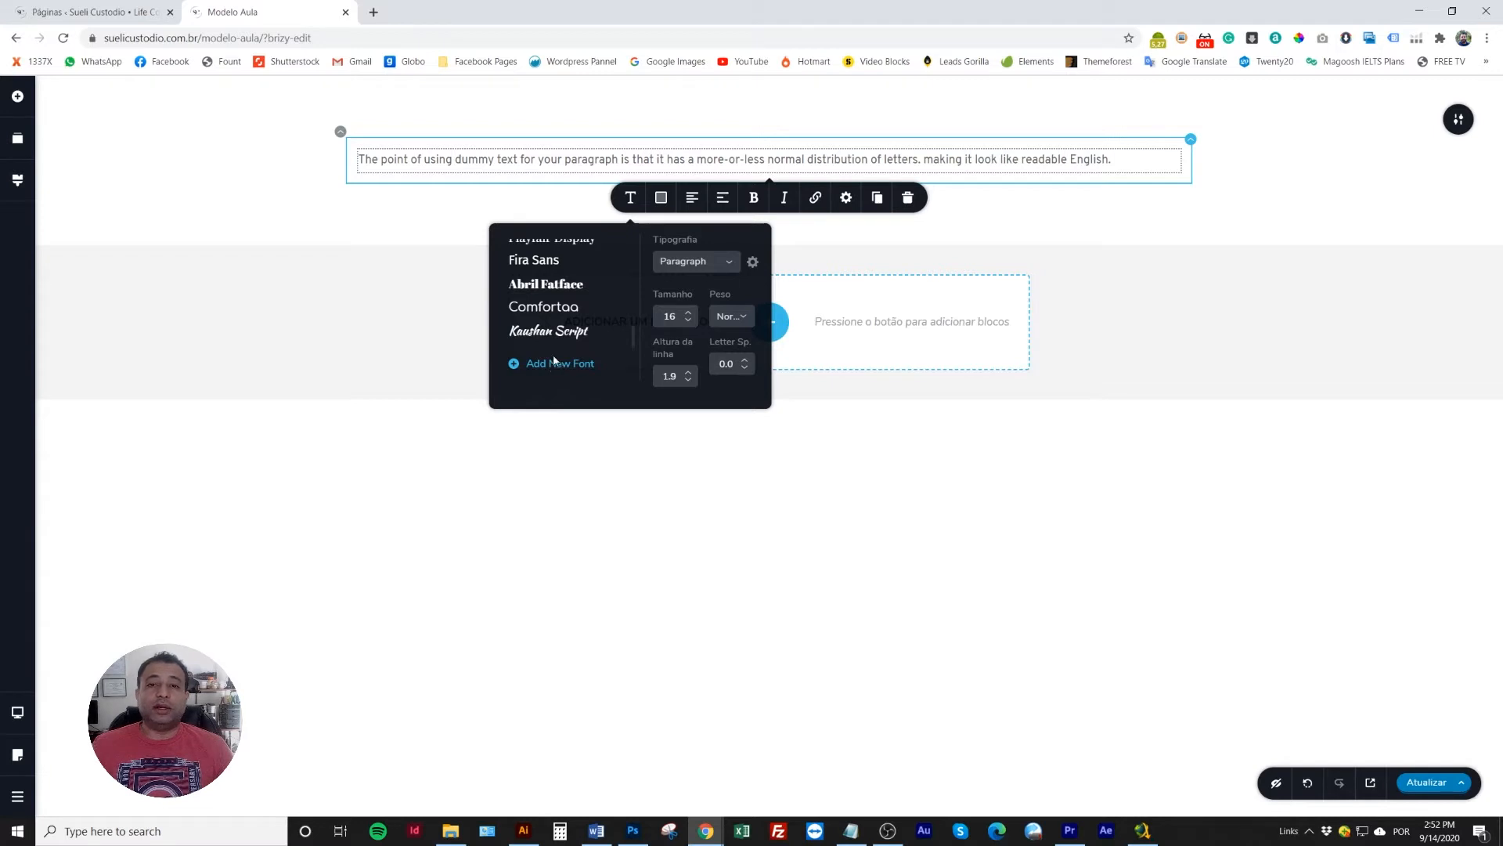
pyautogui.moveTo(635, 346); pyautogui.dragTo(633, 238)
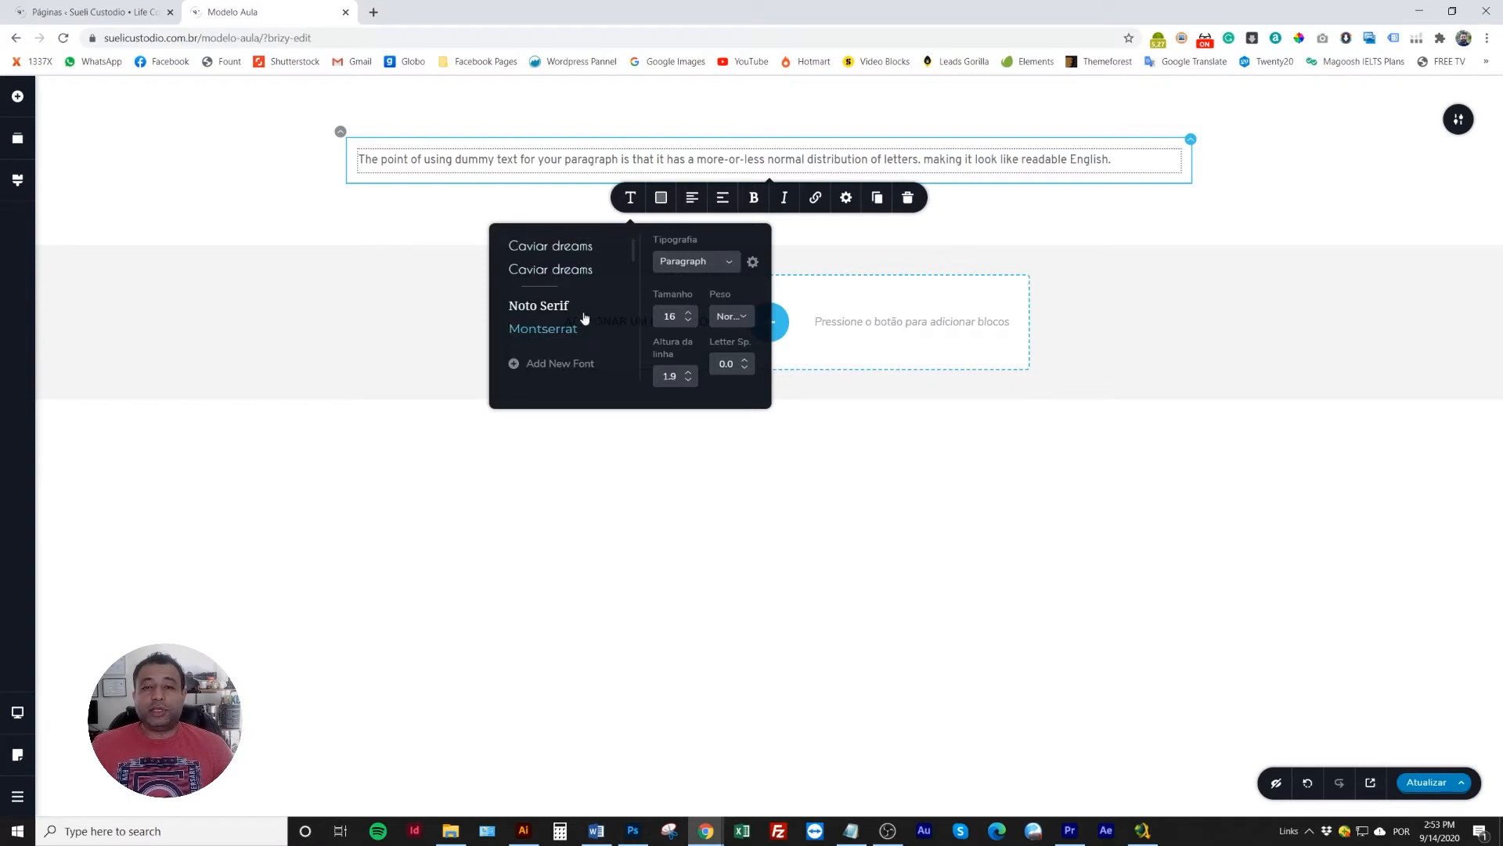
pyautogui.click(545, 314)
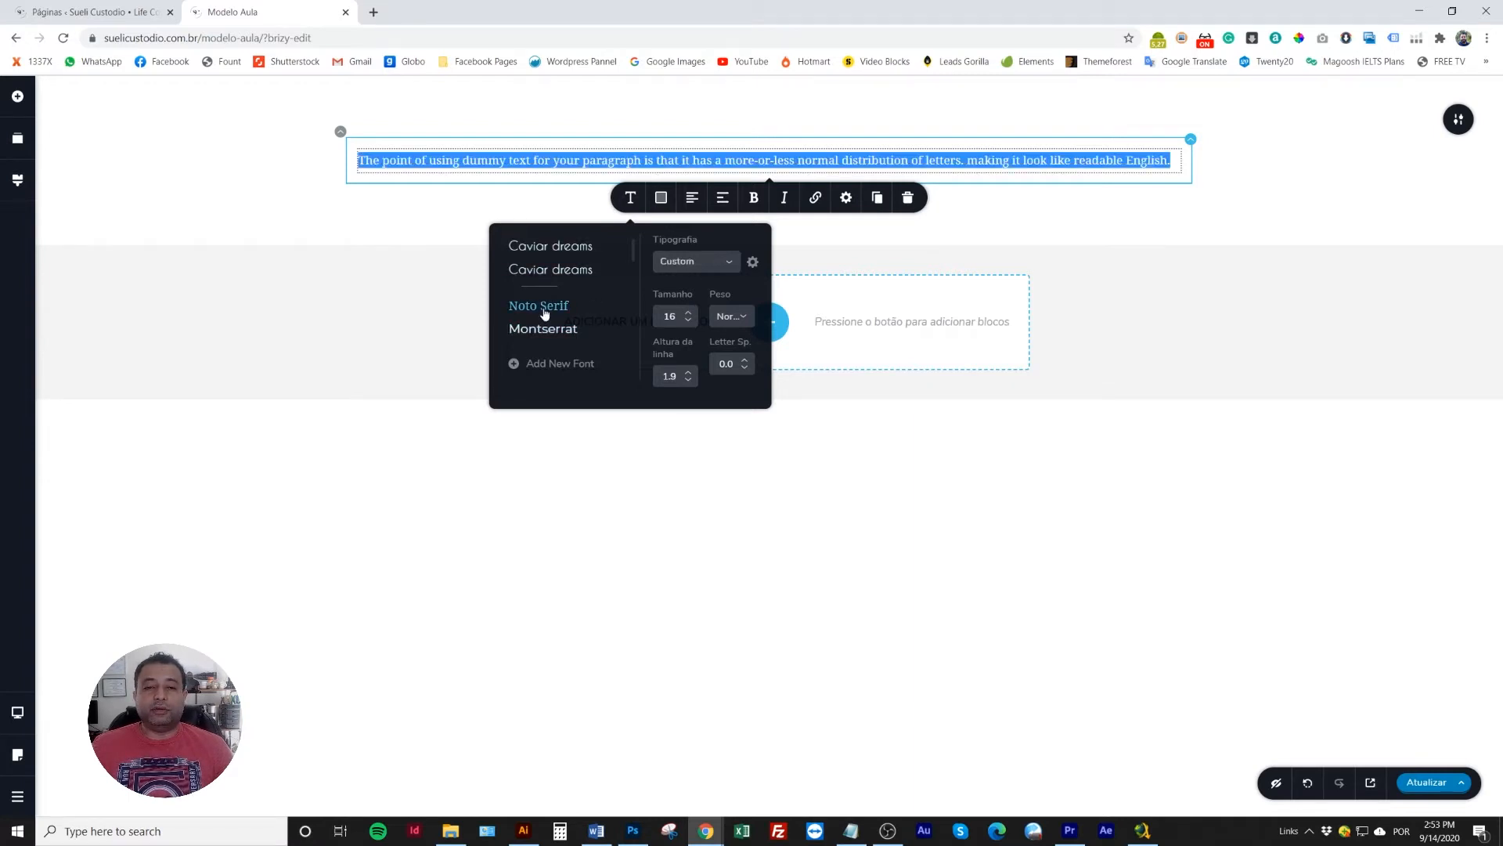
pyautogui.click(545, 329)
pyautogui.scroll(-2, 546, 321)
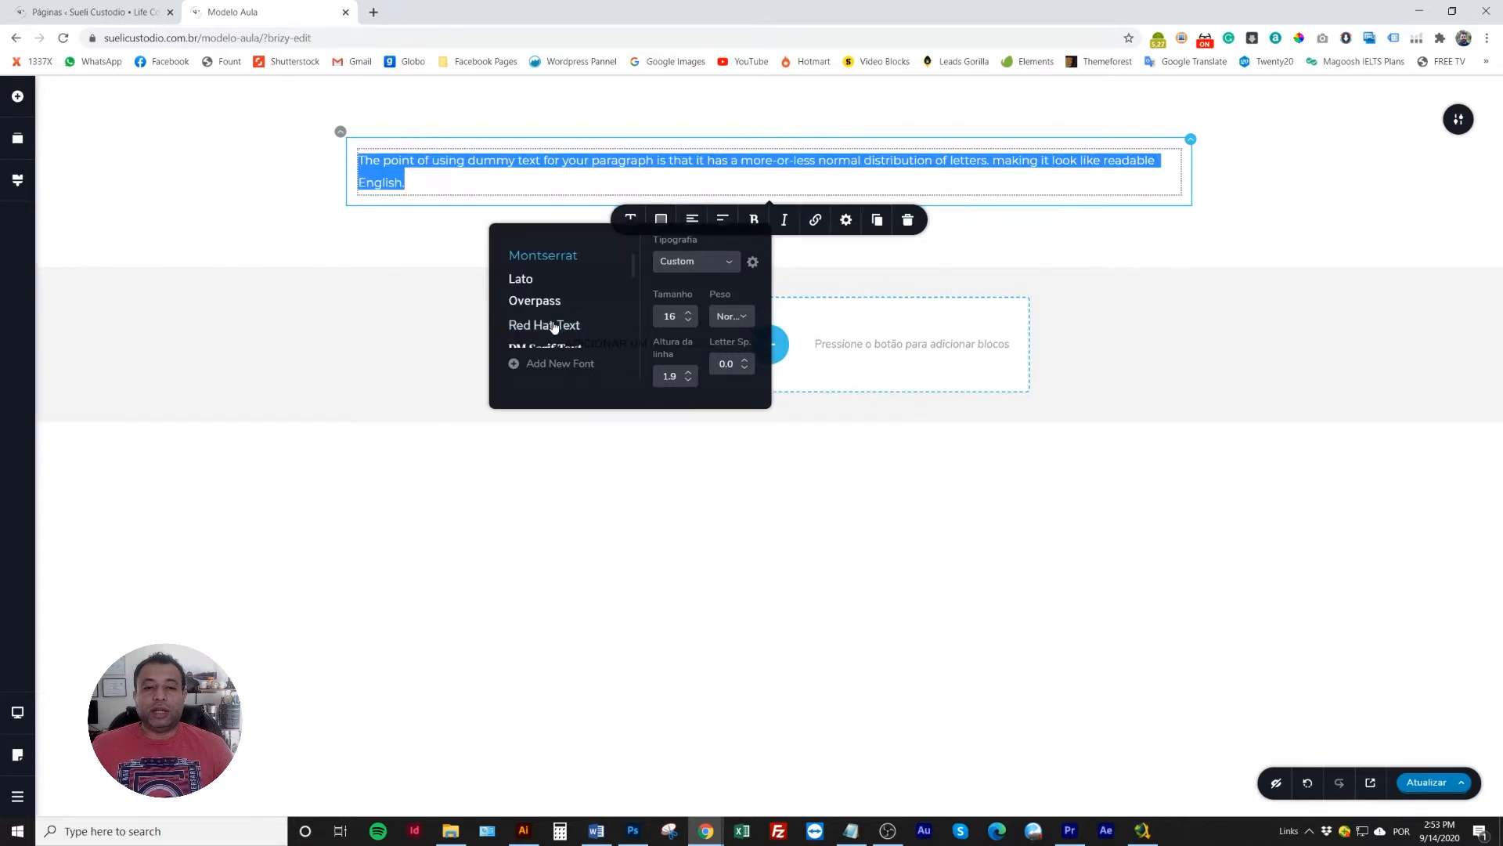
pyautogui.click(536, 303)
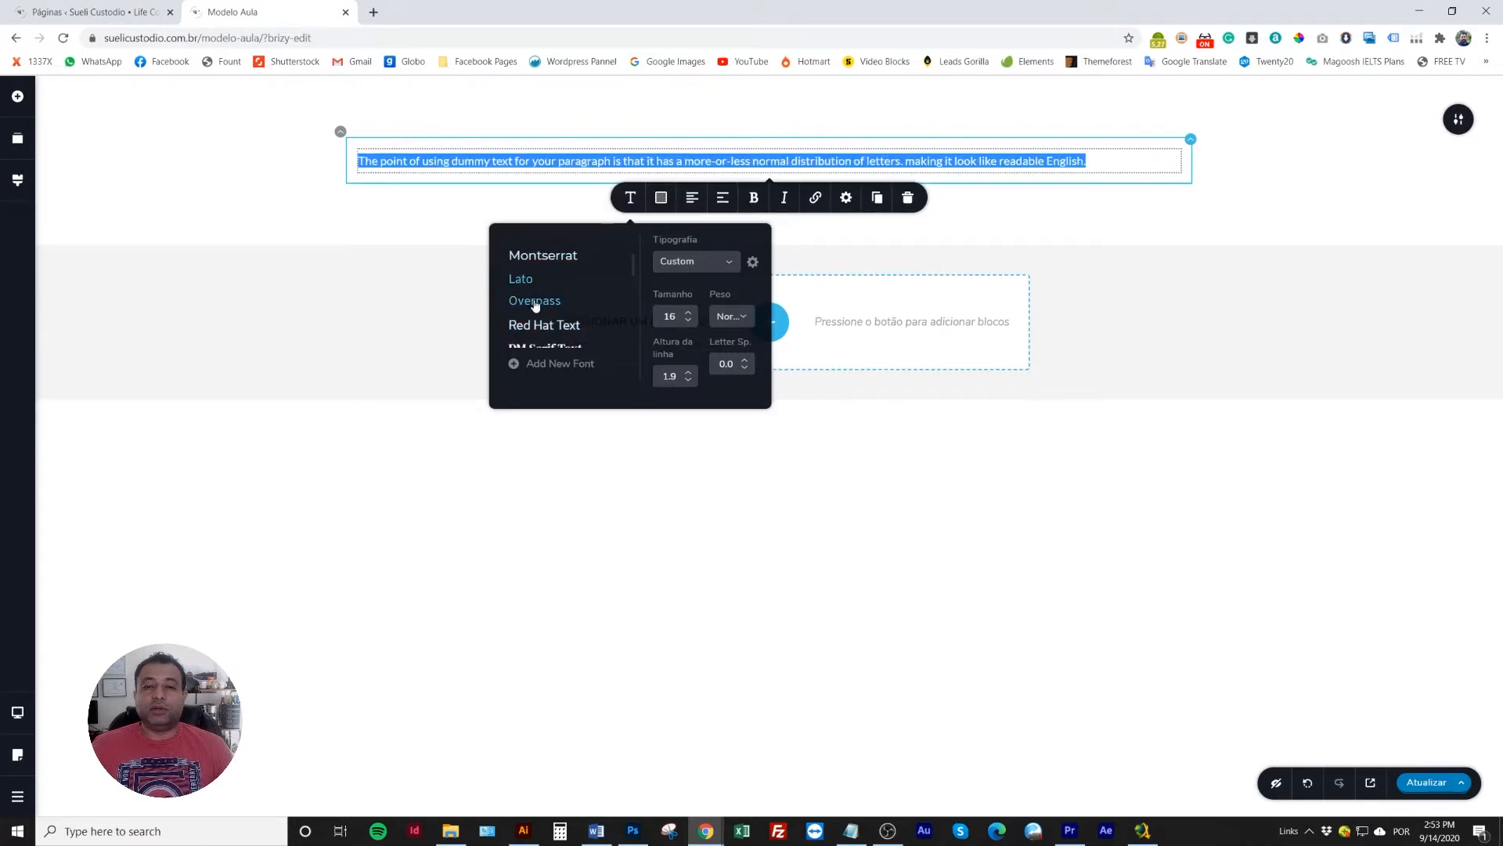
pyautogui.click(618, 161)
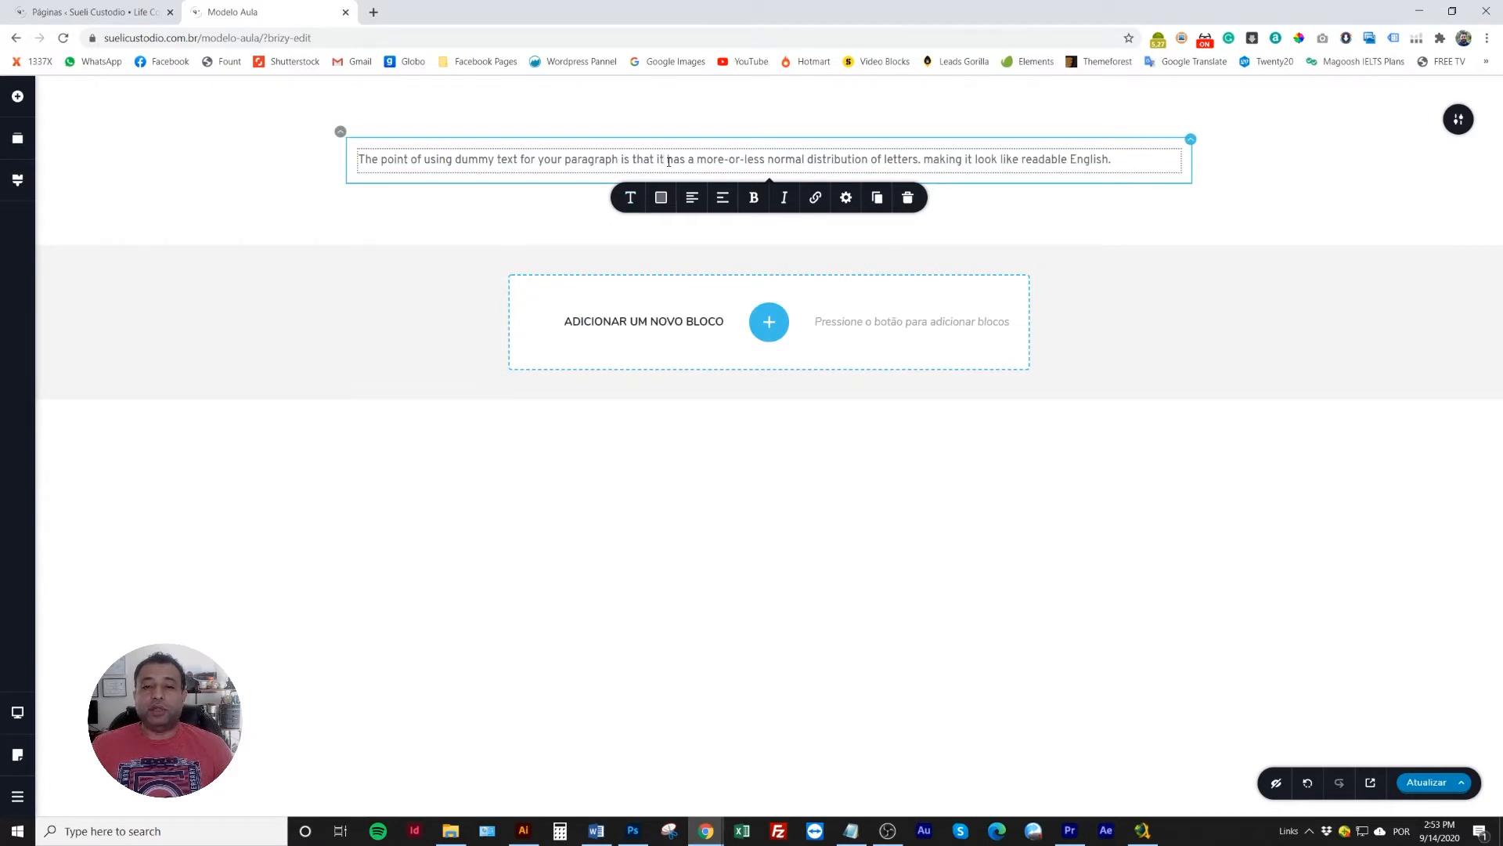
# - Try the Red Hat Text and Aleo fonts on the dummy paragraph
pyautogui.moveTo(1108, 159); pyautogui.dragTo(460, 159)
pyautogui.click(660, 159)
pyautogui.click(631, 197)
pyautogui.scroll(-2, 552, 321)
pyautogui.click(552, 326)
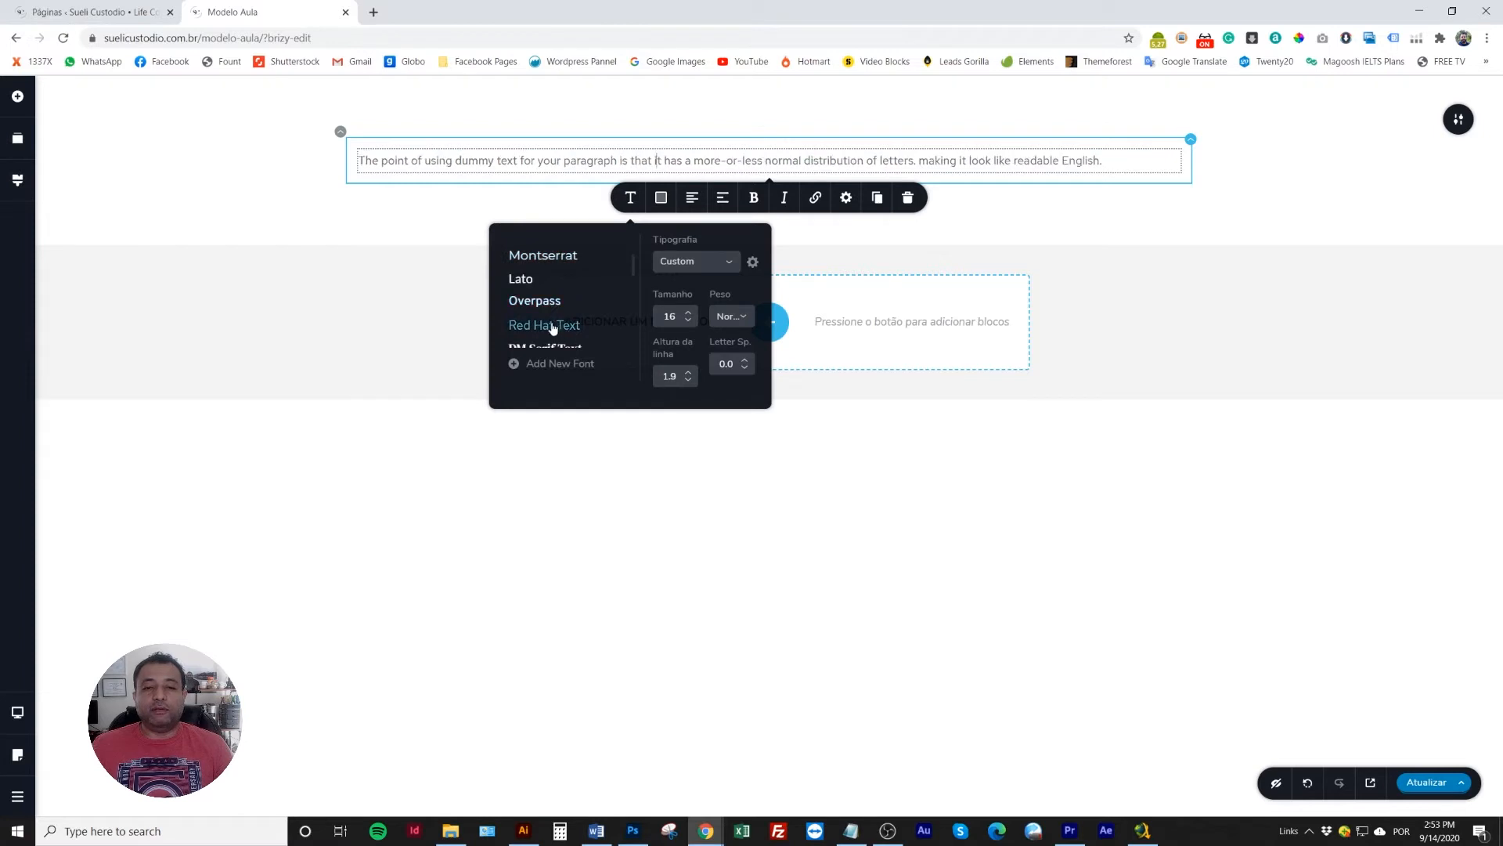
pyautogui.scroll(-2, 548, 325)
pyautogui.click(526, 321)
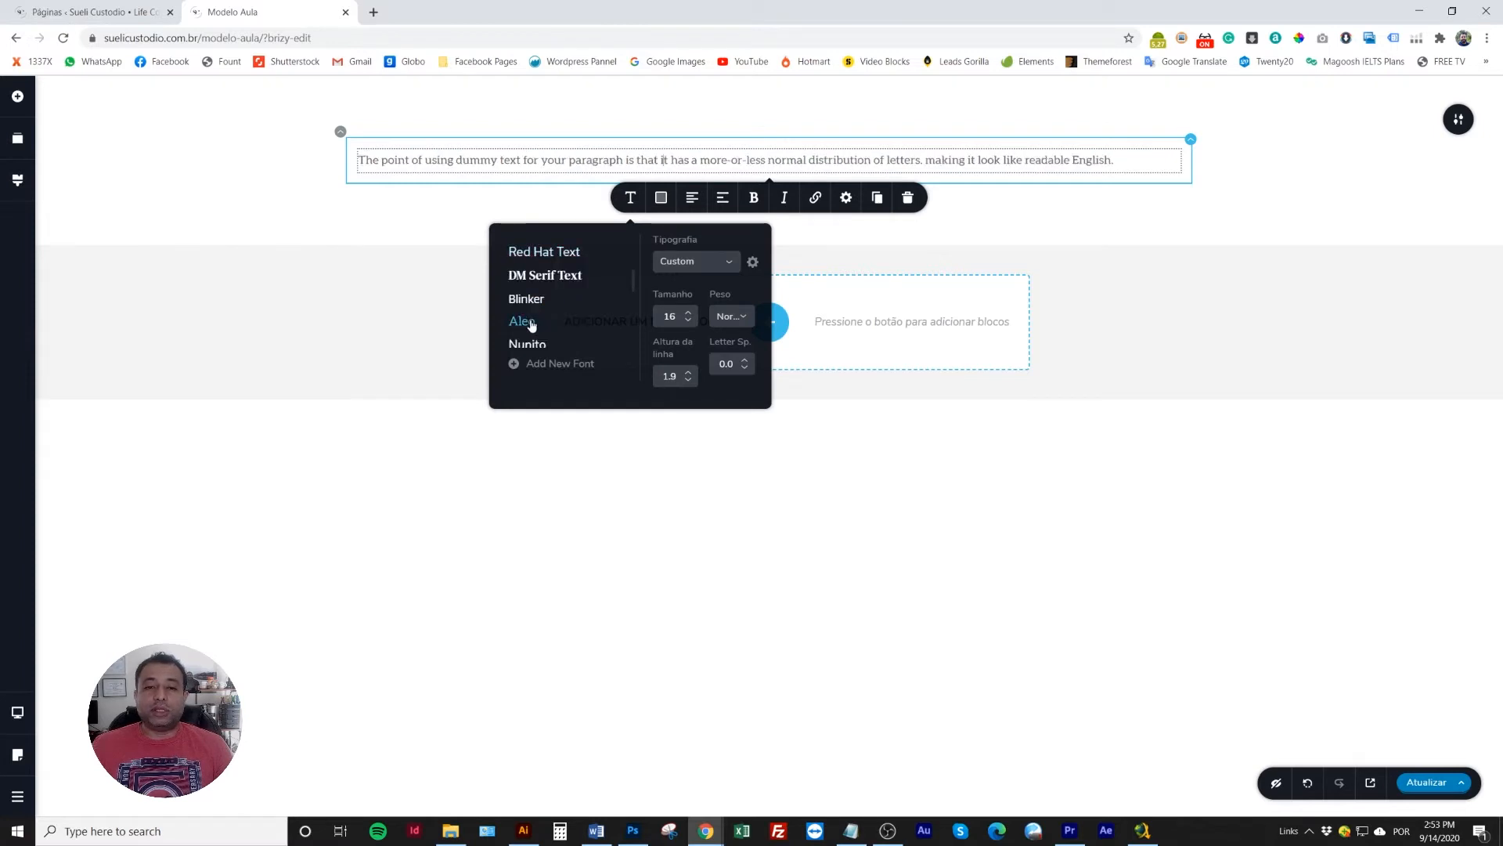
pyautogui.scroll(-2, 530, 325)
pyautogui.click(422, 162)
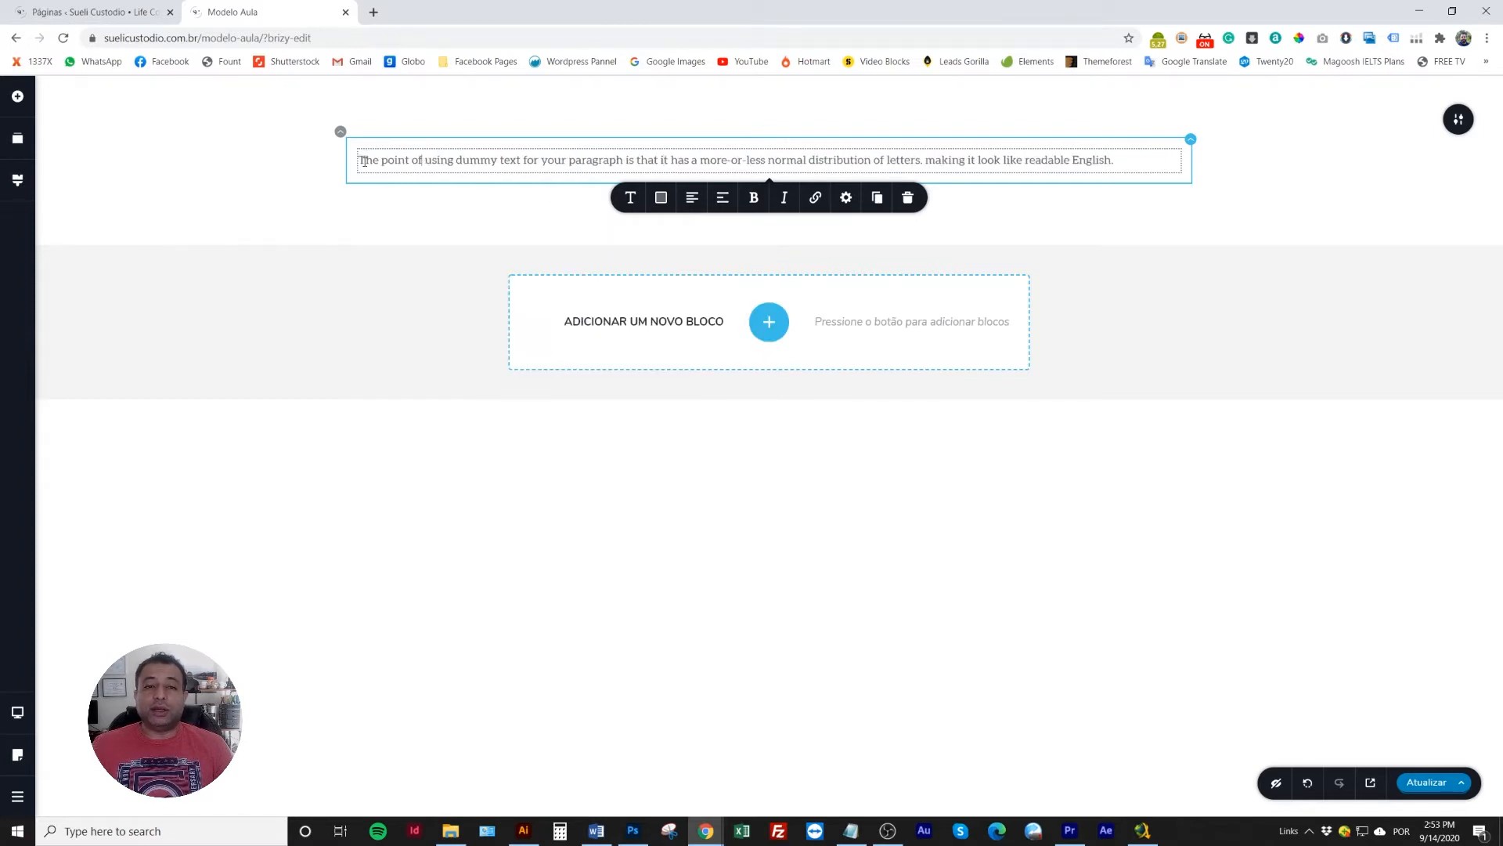
# - Select the words "paragraph is that it has a more-or-less normal" and apply the Overpass font
pyautogui.moveTo(364, 161); pyautogui.dragTo(1159, 161)
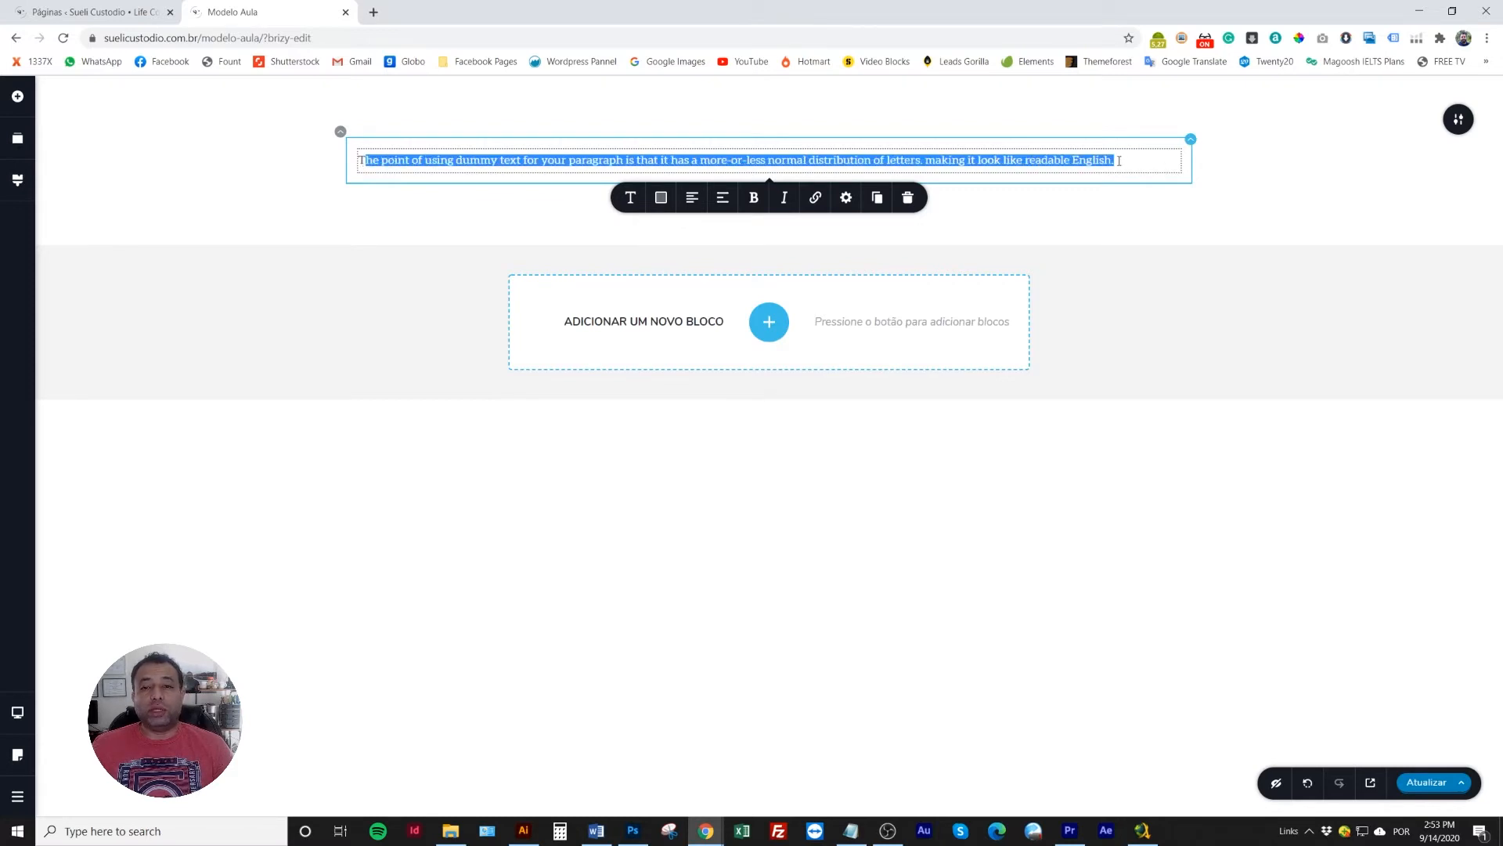
pyautogui.click(1050, 160)
pyautogui.moveTo(1115, 160); pyautogui.dragTo(775, 161)
pyautogui.click(720, 161)
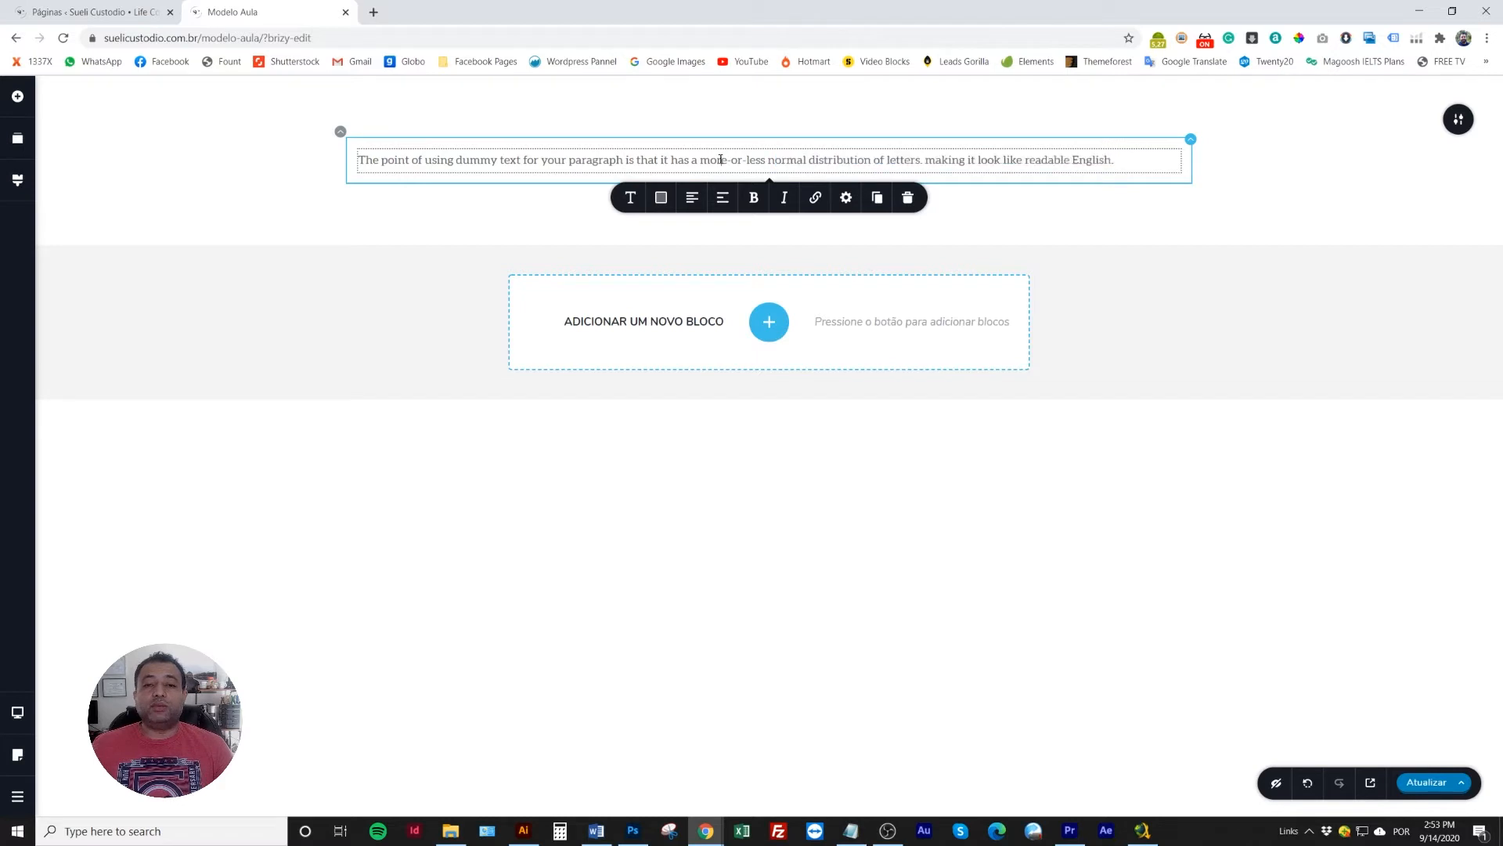
pyautogui.moveTo(569, 162); pyautogui.dragTo(808, 159)
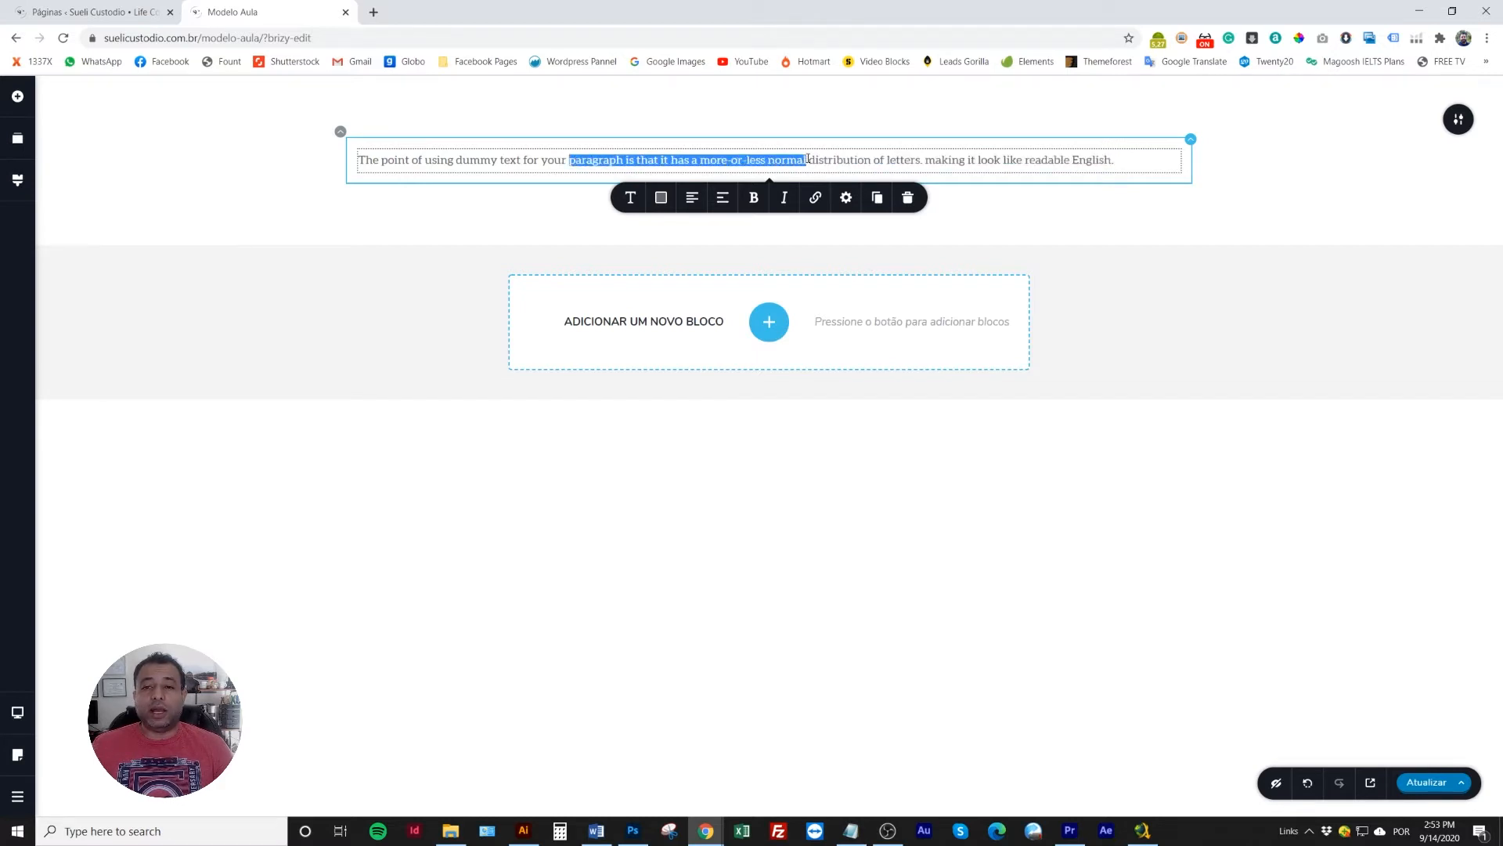
pyautogui.click(661, 198)
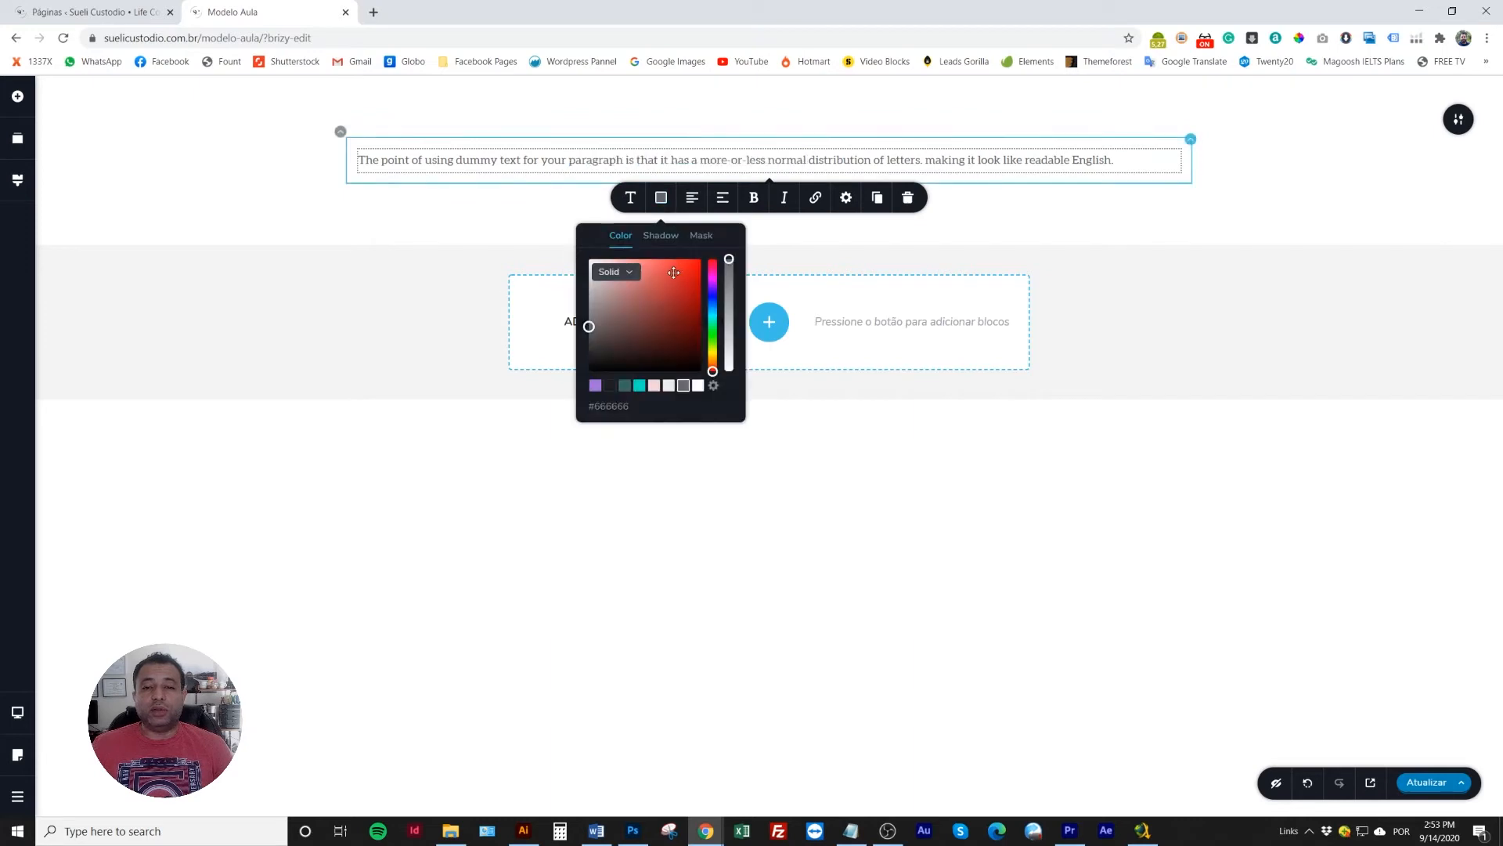
pyautogui.click(630, 199)
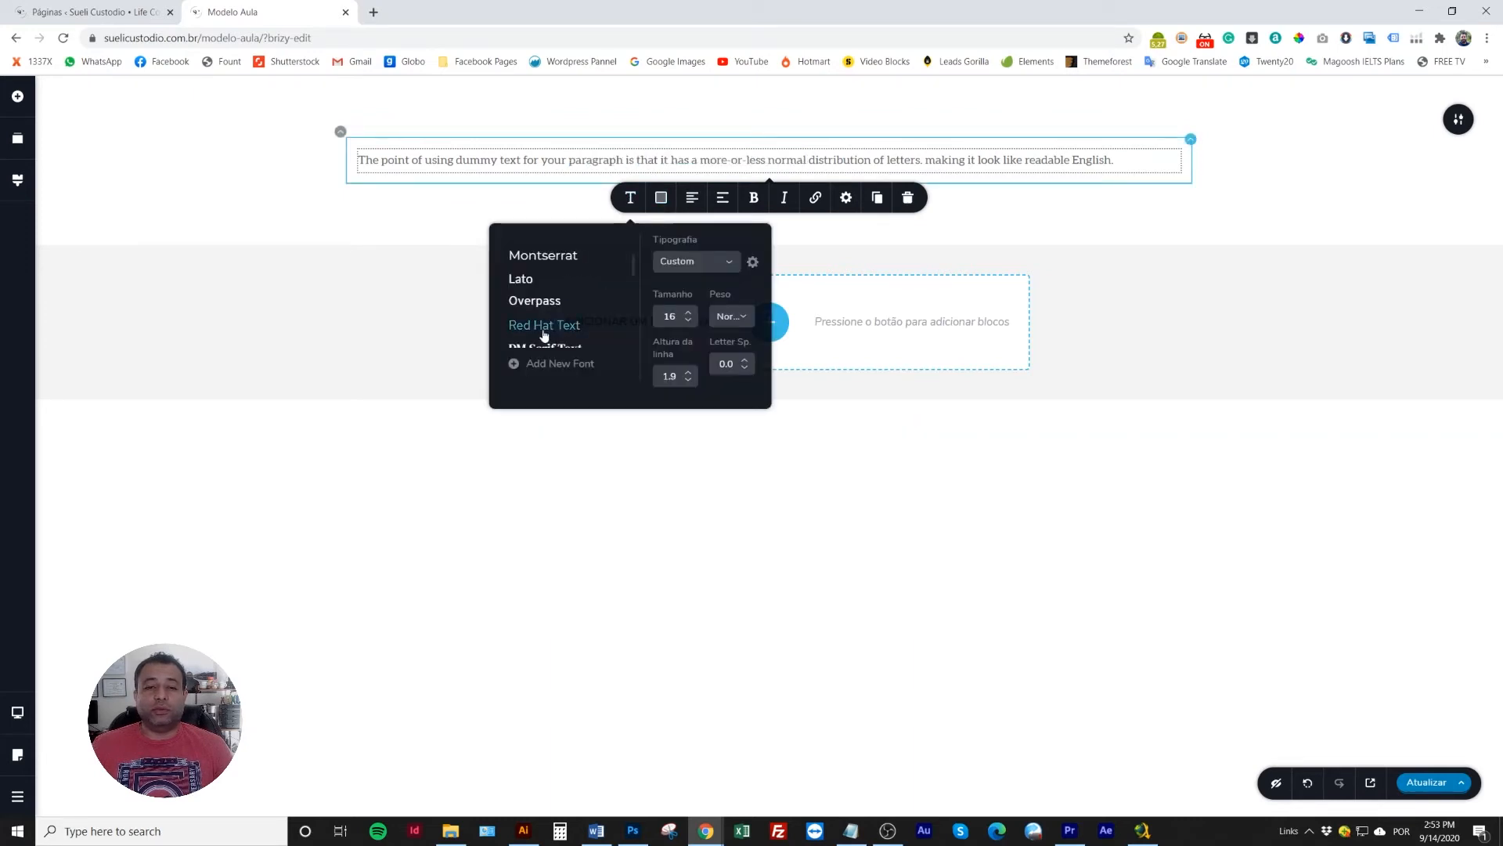
pyautogui.click(542, 303)
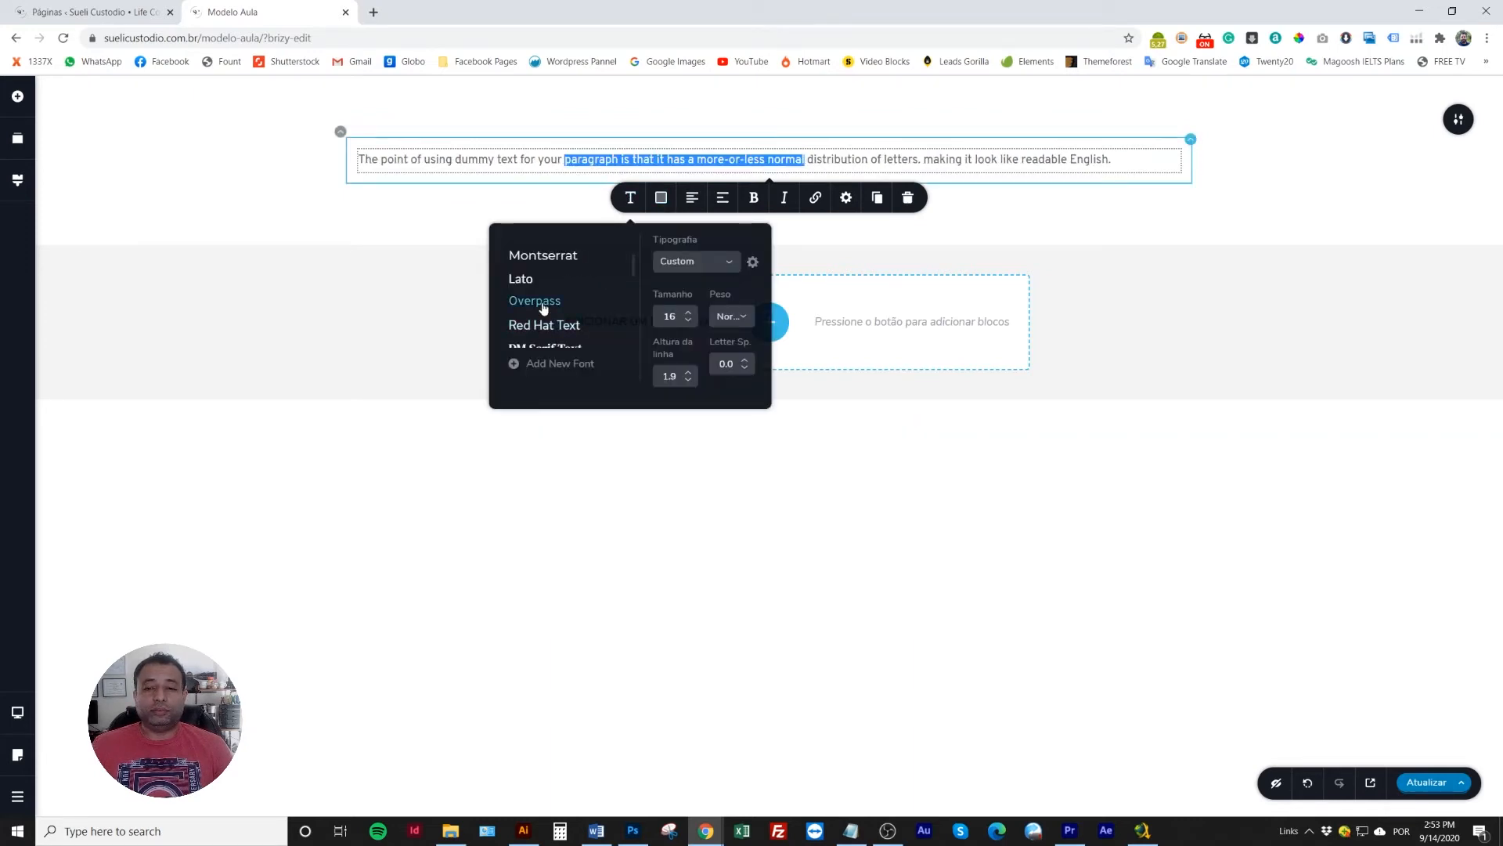
pyautogui.click(557, 161)
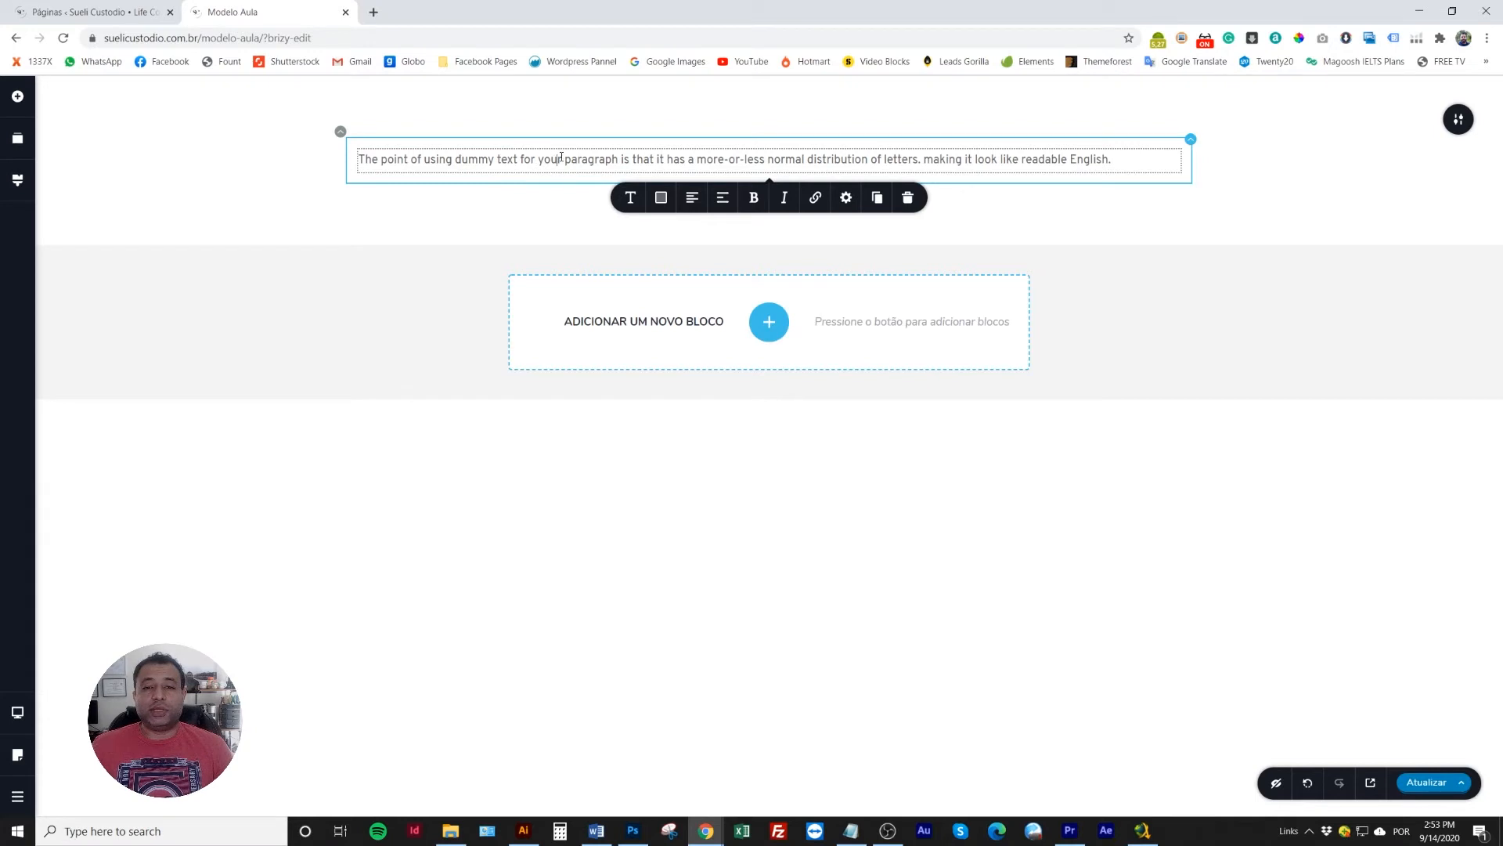
# - Set the font size of the whole dummy paragraph to 30
pyautogui.tripleClick(581, 160)
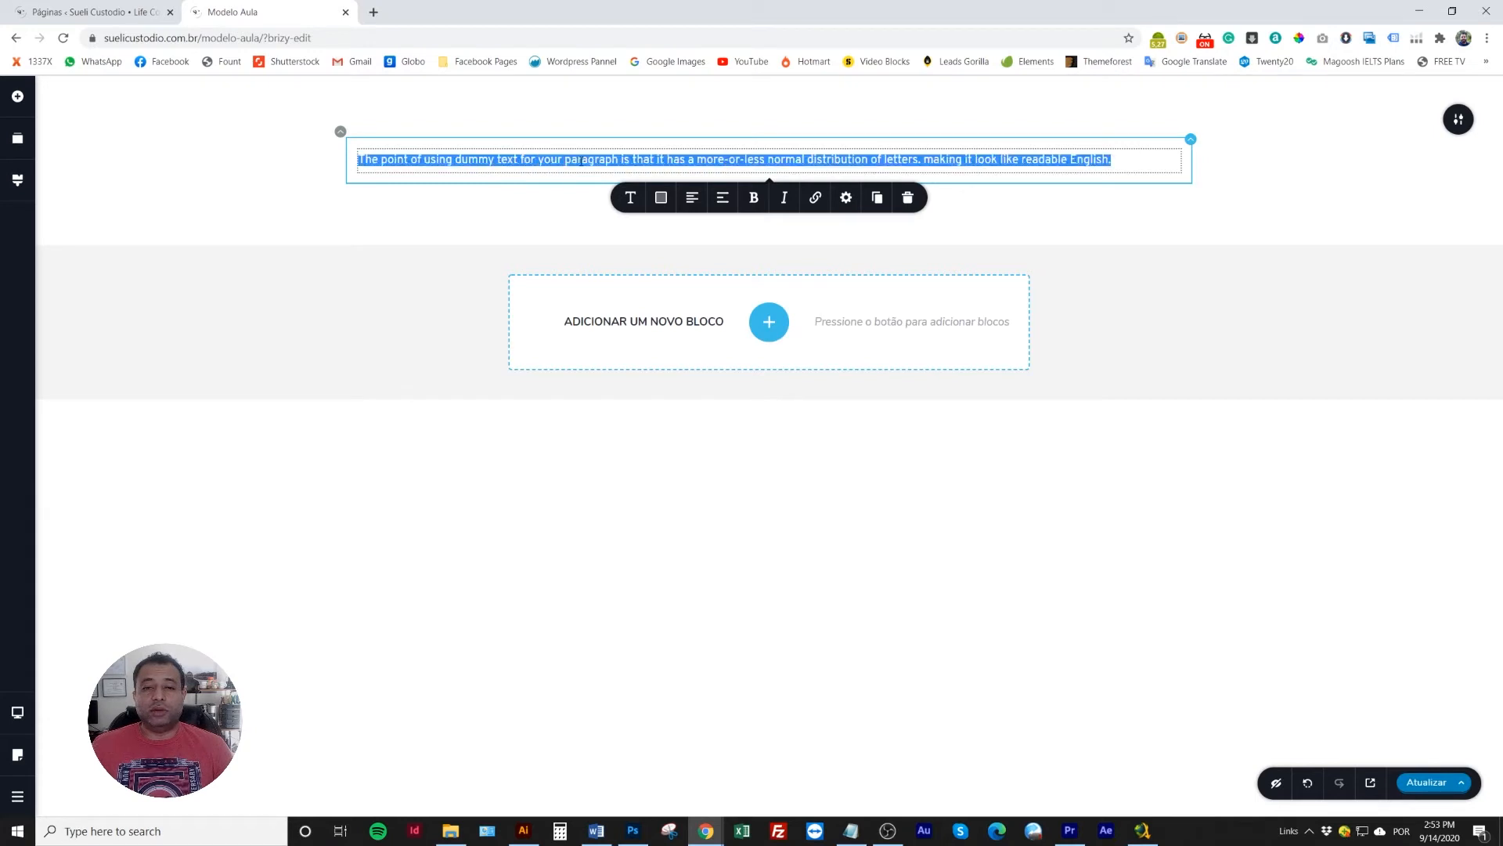
pyautogui.click(628, 200)
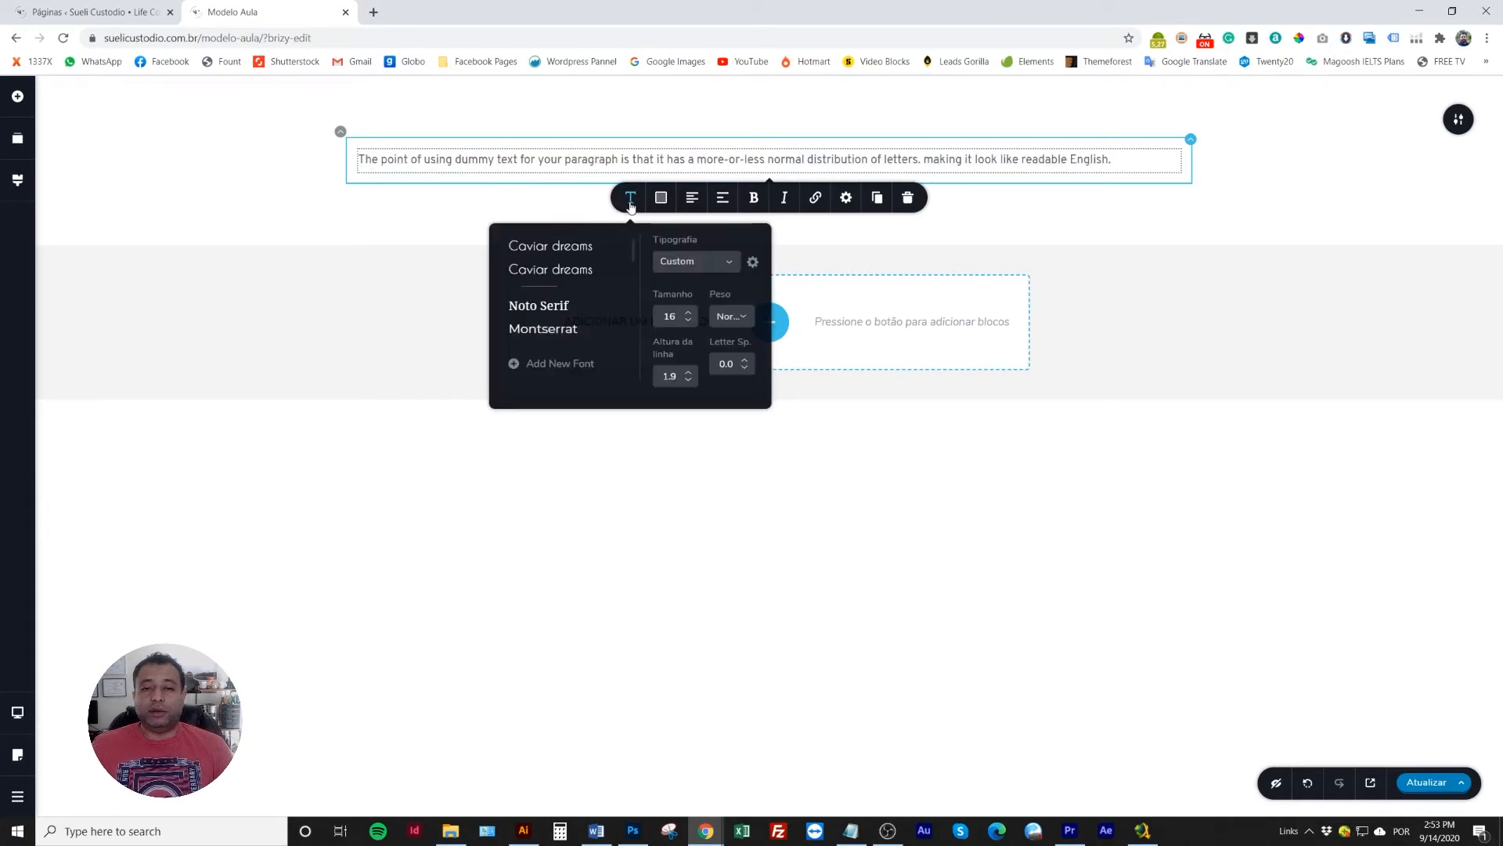
pyautogui.click(688, 312)
pyautogui.click(688, 311)
pyautogui.click(688, 312)
pyautogui.click(689, 312)
pyautogui.click(689, 312)
pyautogui.click(689, 312)
pyautogui.click(690, 312)
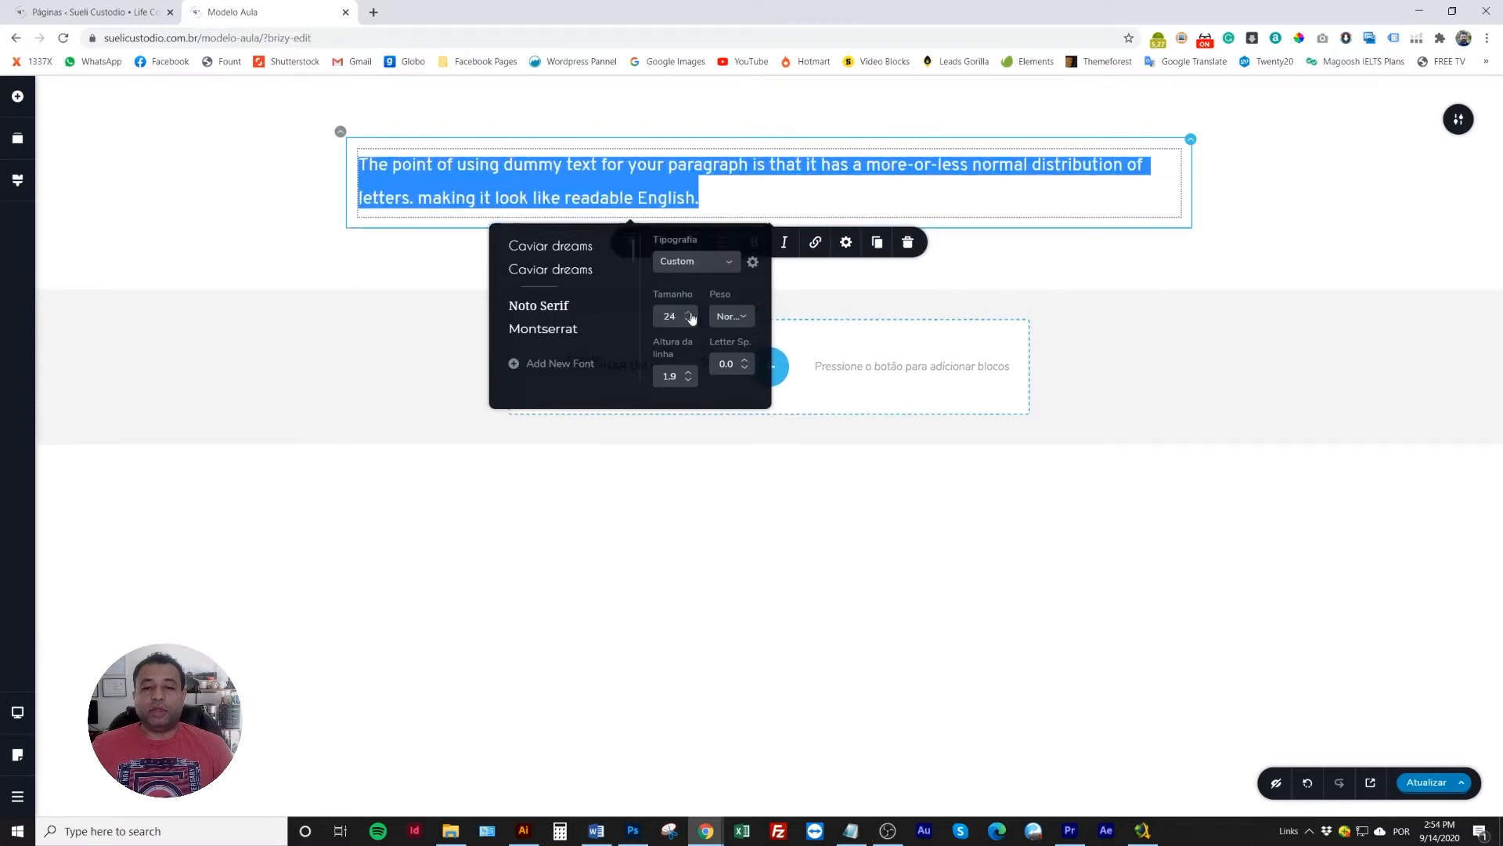
pyautogui.click(689, 313)
pyautogui.click(689, 312)
pyautogui.click(689, 312)
pyautogui.click(689, 313)
pyautogui.click(689, 312)
pyautogui.click(689, 312)
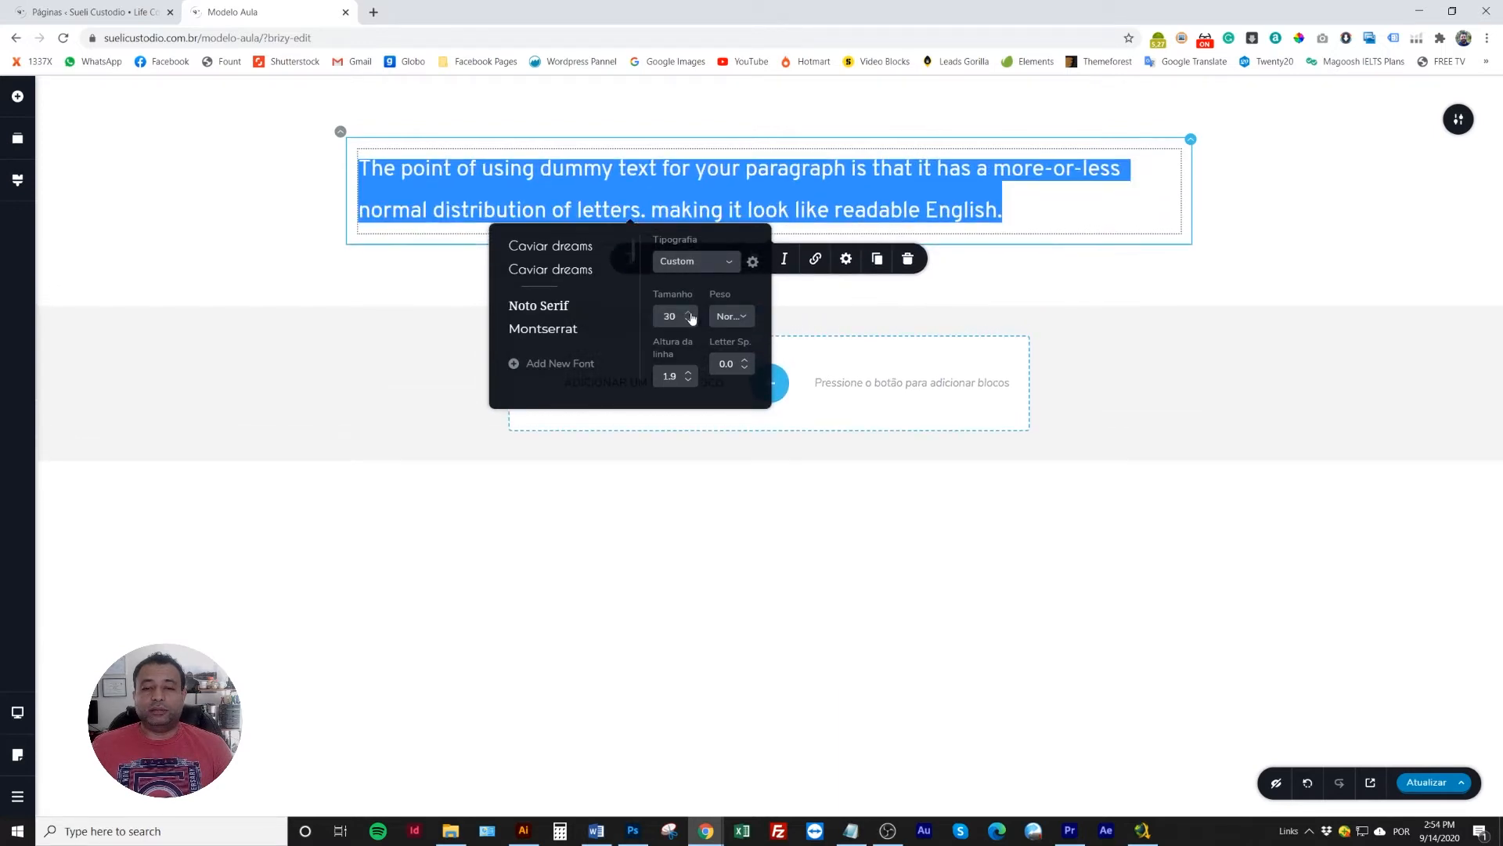
# - Center-align the dummy paragraph
pyautogui.click(818, 197)
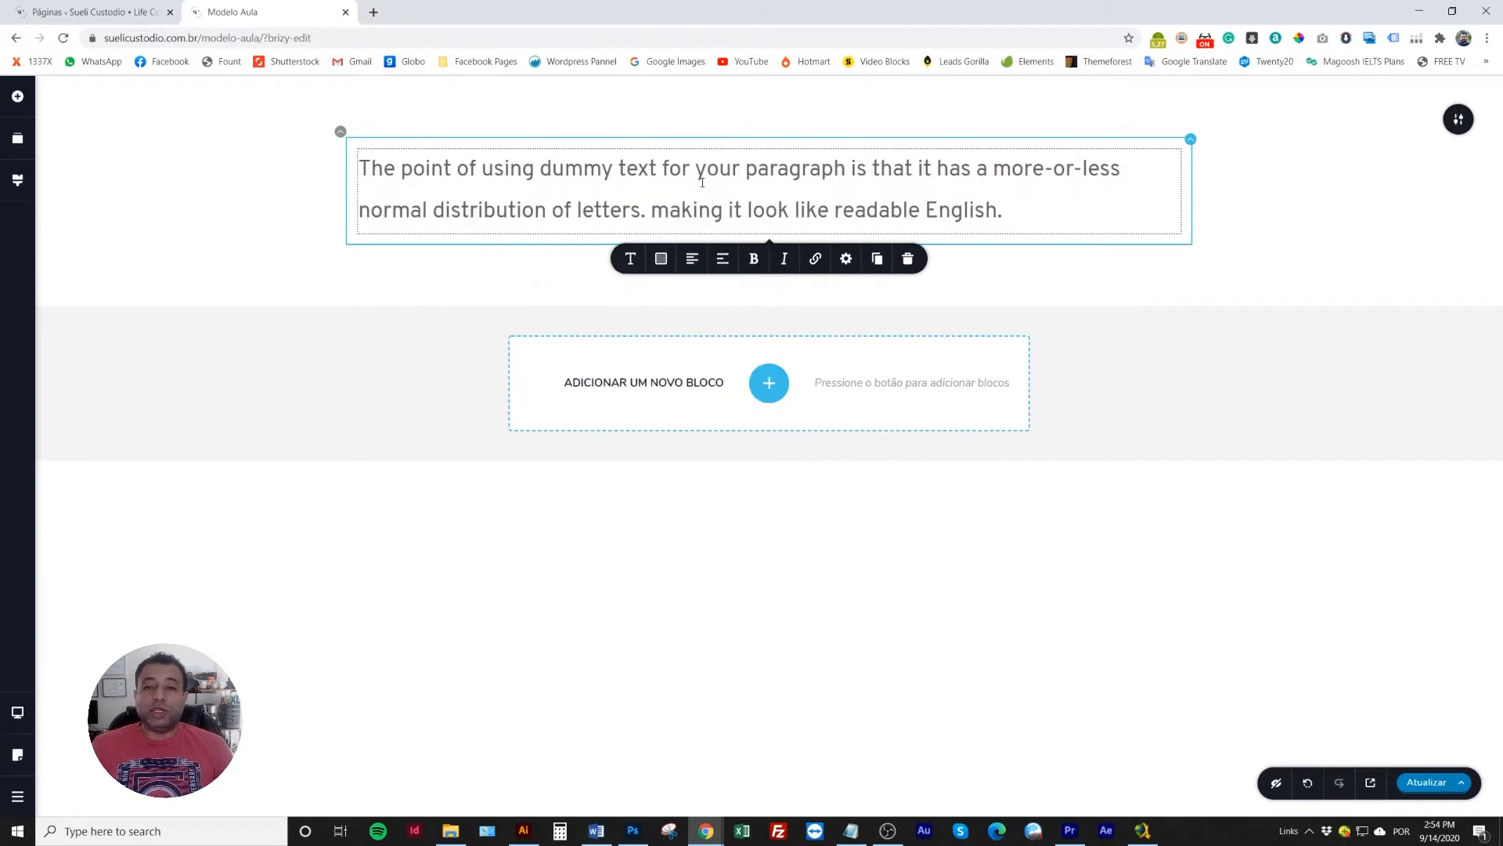
pyautogui.click(692, 260)
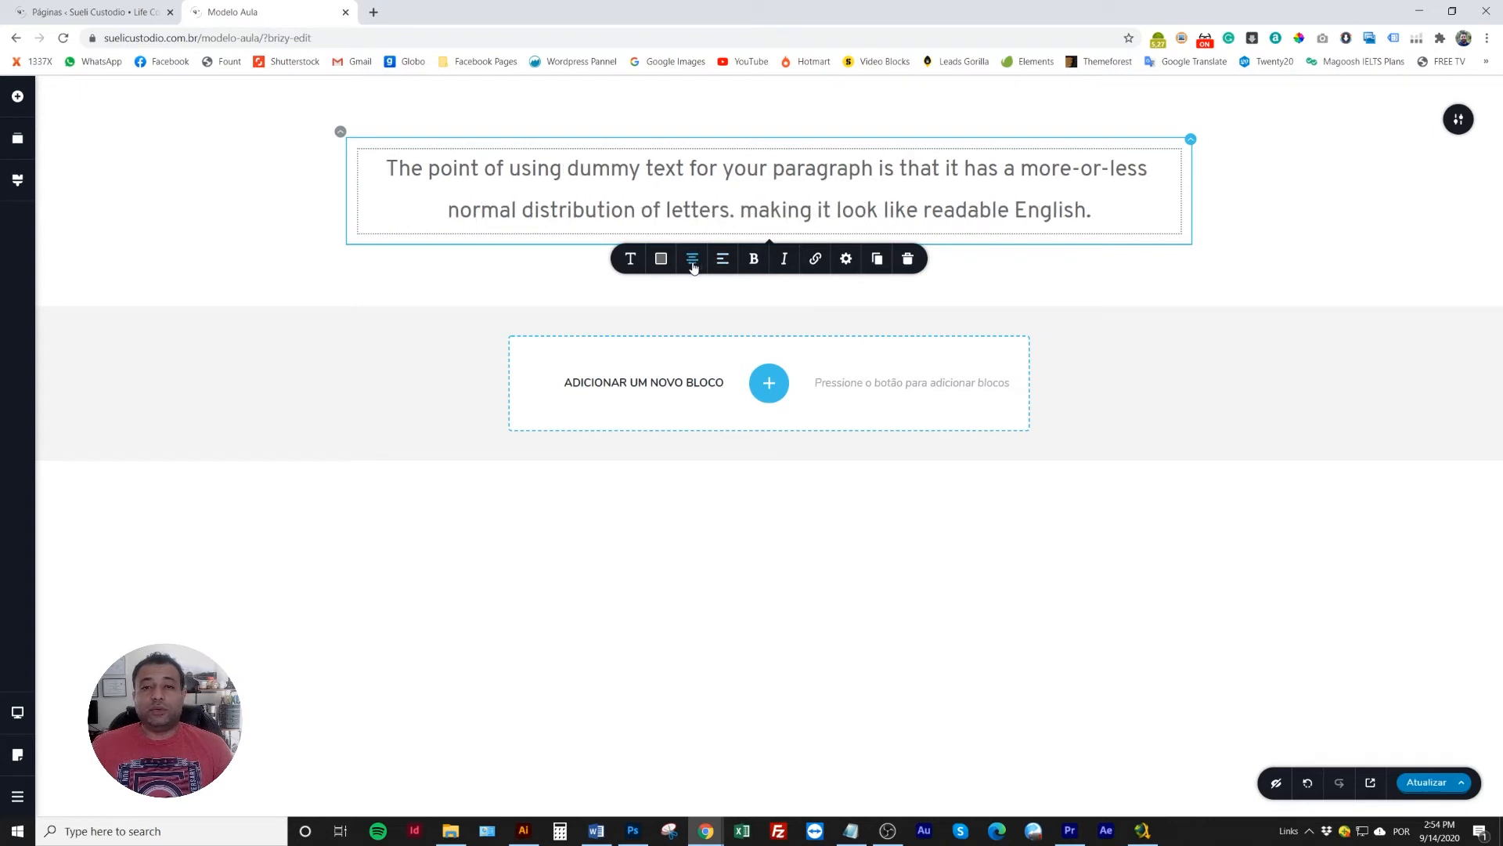
# - Try bold and italic on the dummy paragraph, turning each one off again
pyautogui.click(754, 261)
pyautogui.click(755, 263)
pyautogui.click(786, 263)
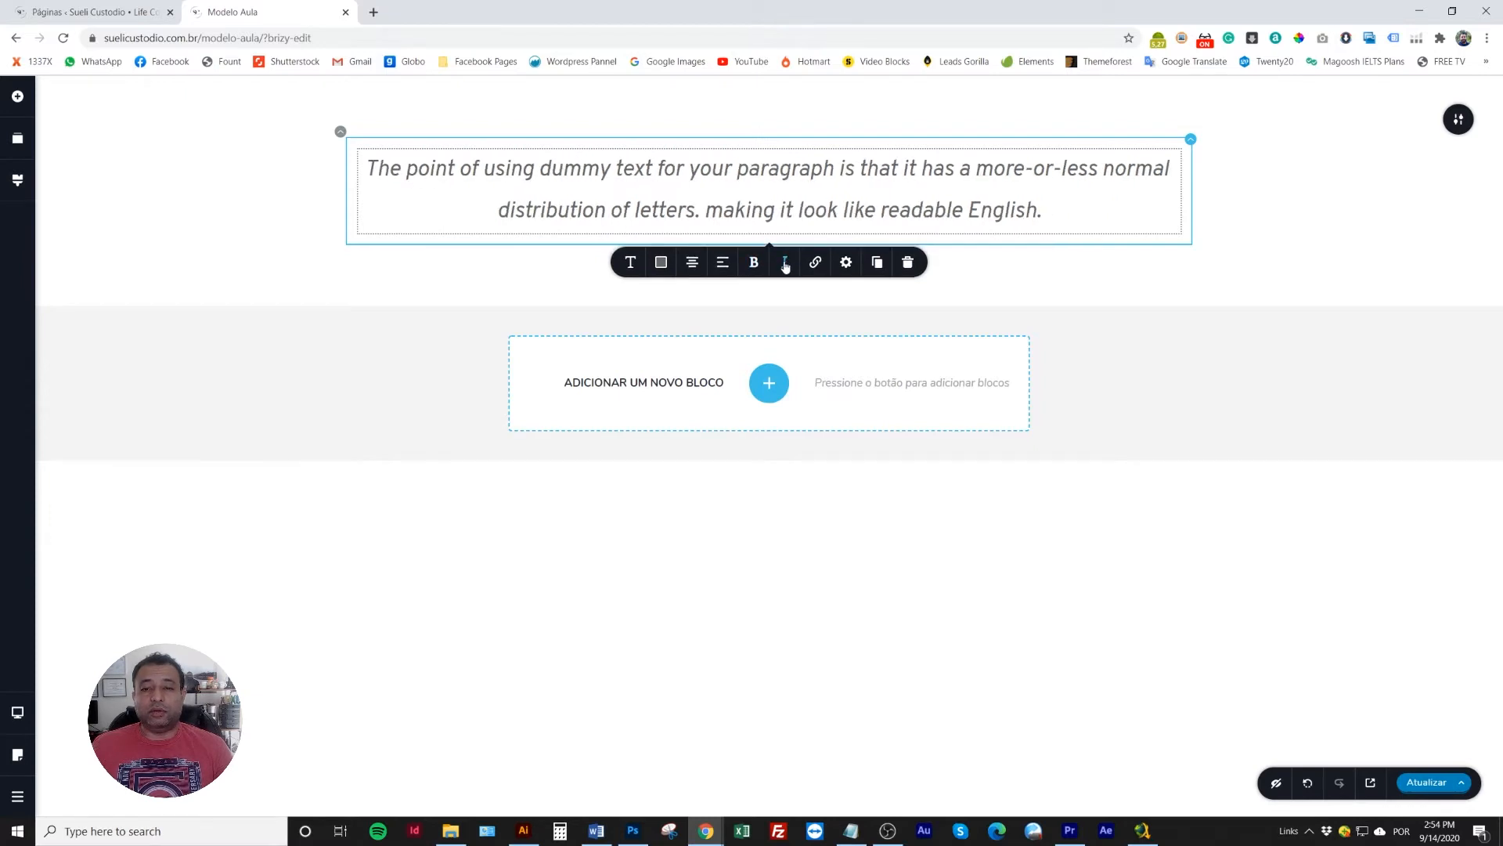
pyautogui.click(785, 263)
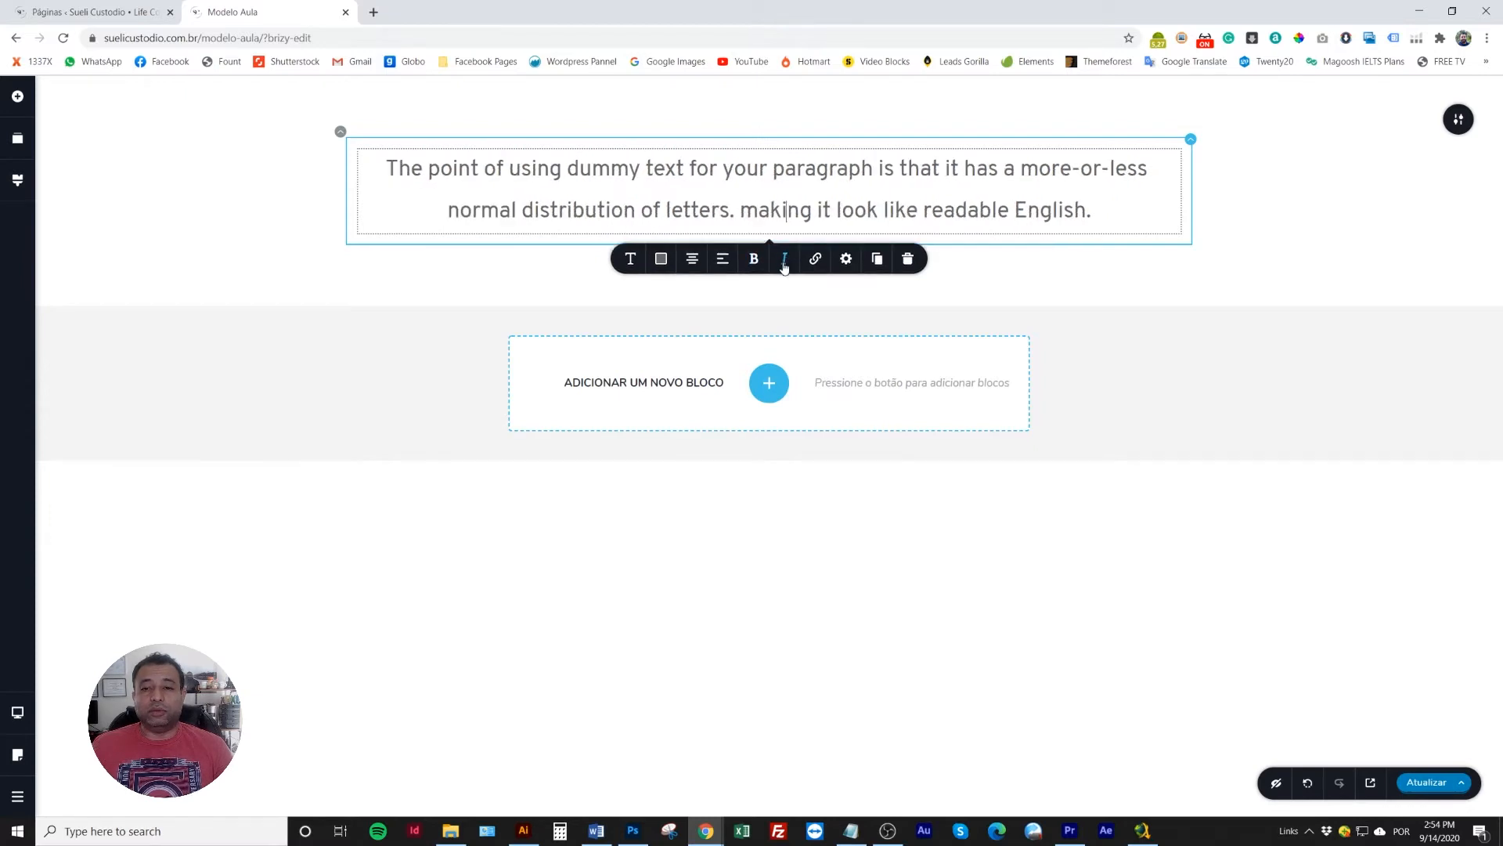
# - Link the words "making it look" in the paragraph to a Google web address as a URL link
pyautogui.tripleClick(842, 217)
pyautogui.click(841, 213)
pyautogui.moveTo(746, 213); pyautogui.dragTo(875, 210)
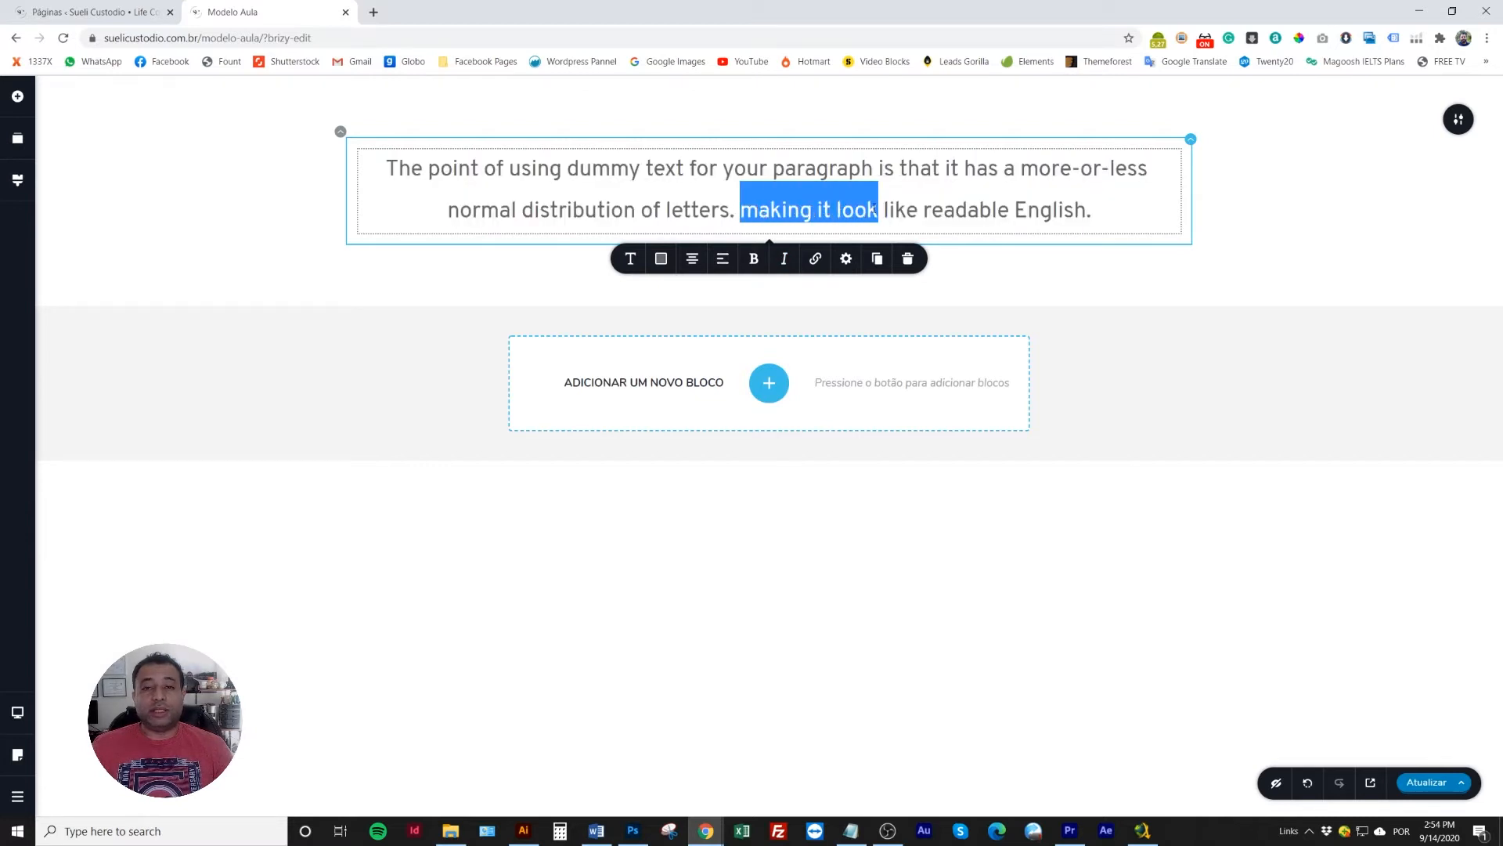
pyautogui.click(817, 260)
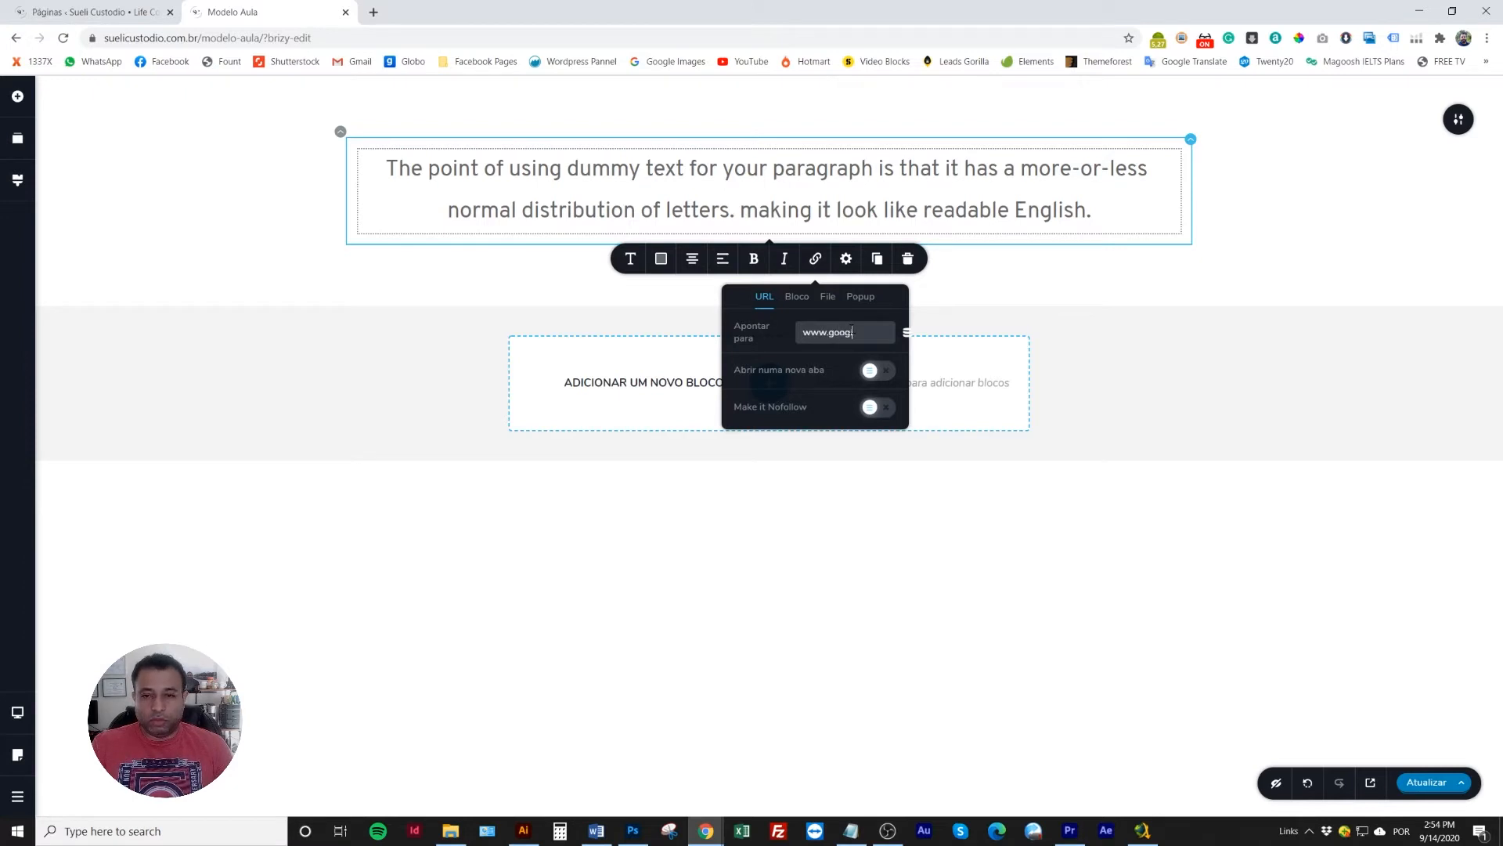
pyautogui.click(978, 275)
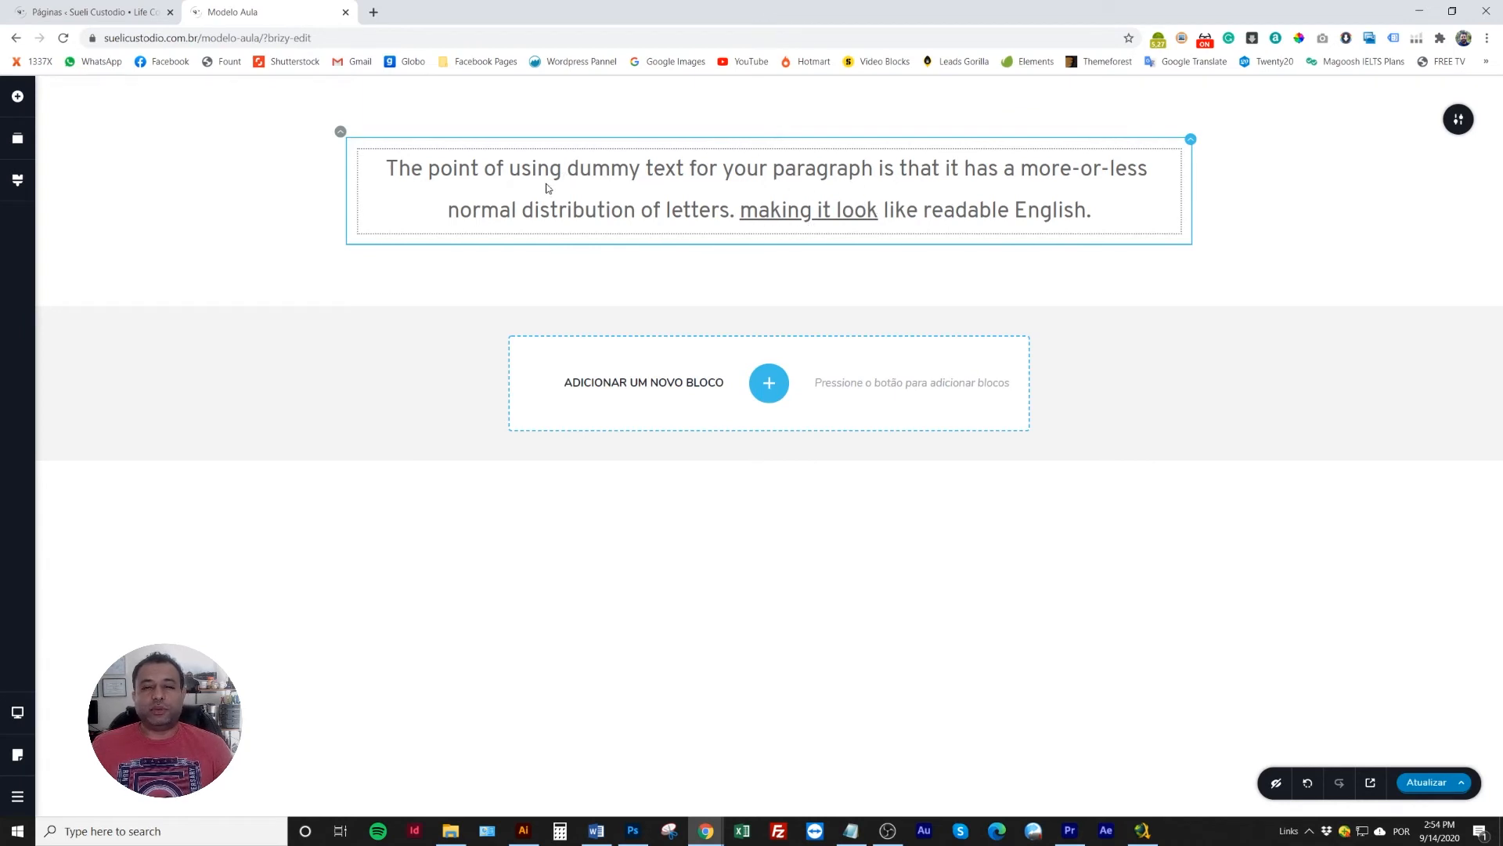
# - Try the Leve, Extra Light, Light and Semi Bold font weights on the dummy paragraph
pyautogui.click(519, 169)
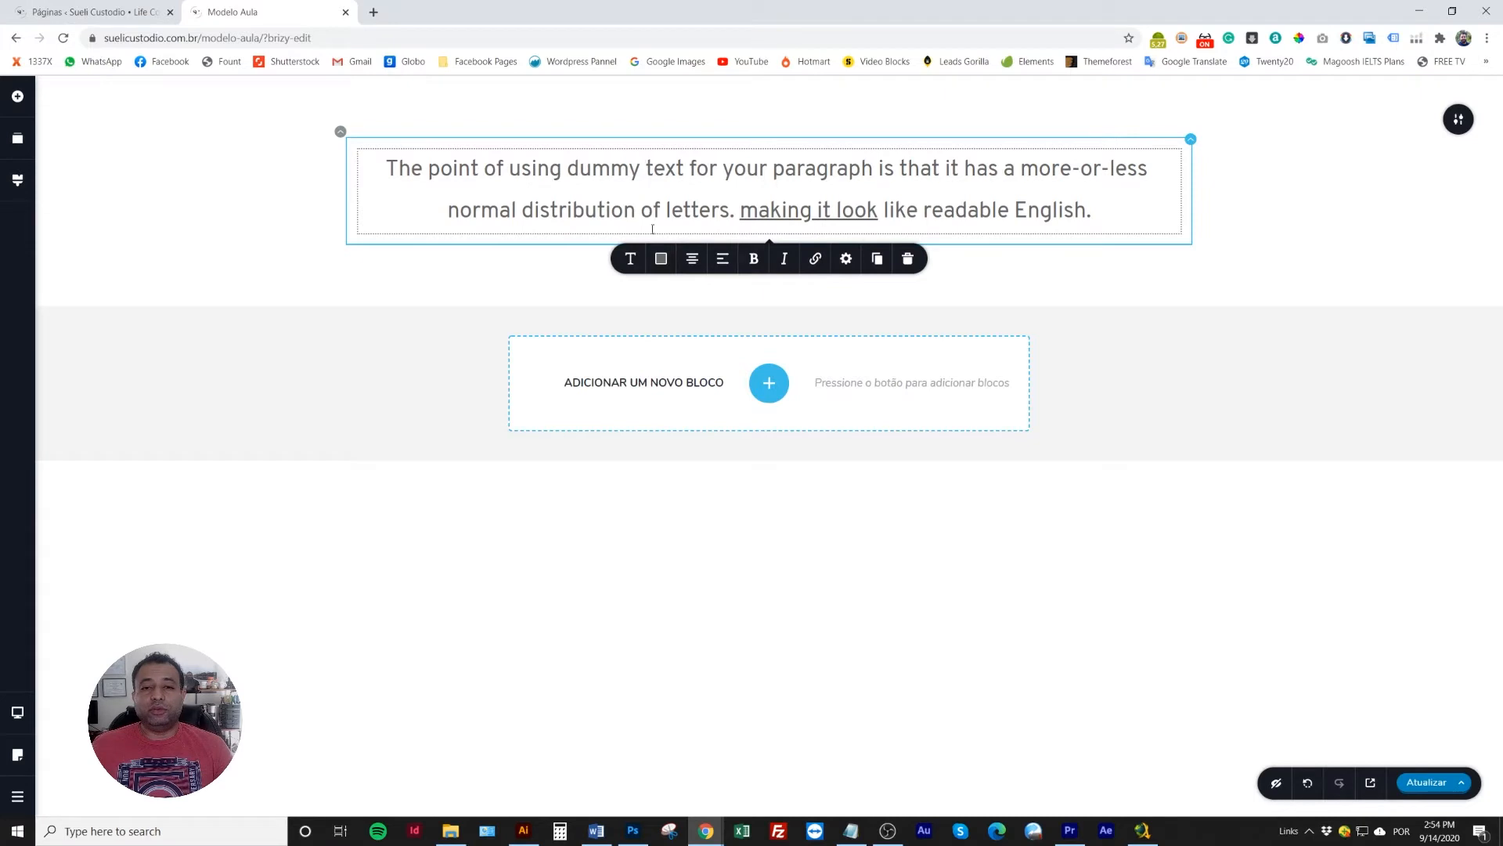
pyautogui.click(631, 260)
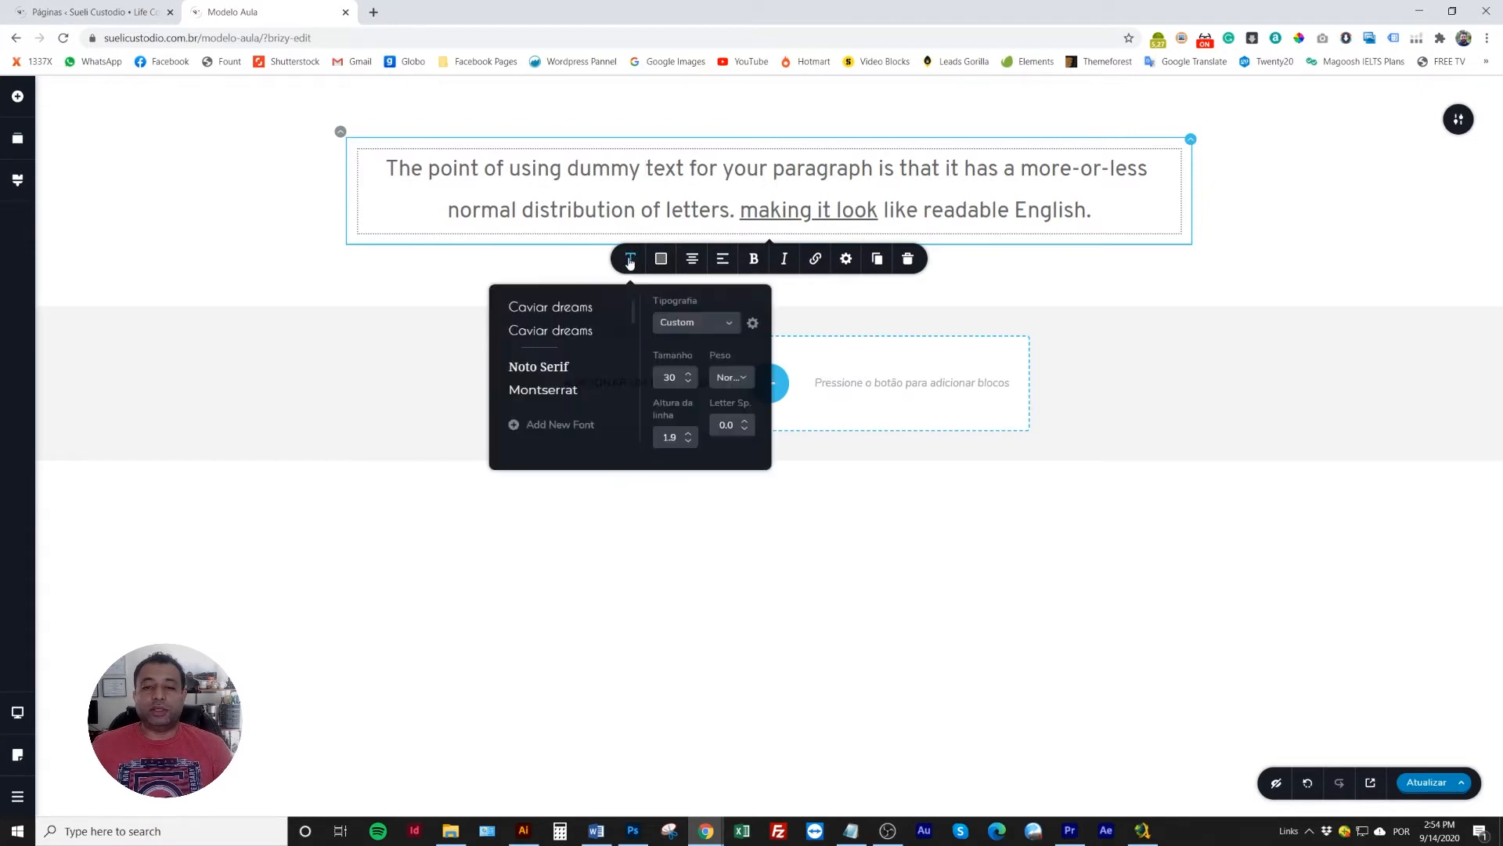
pyautogui.click(734, 378)
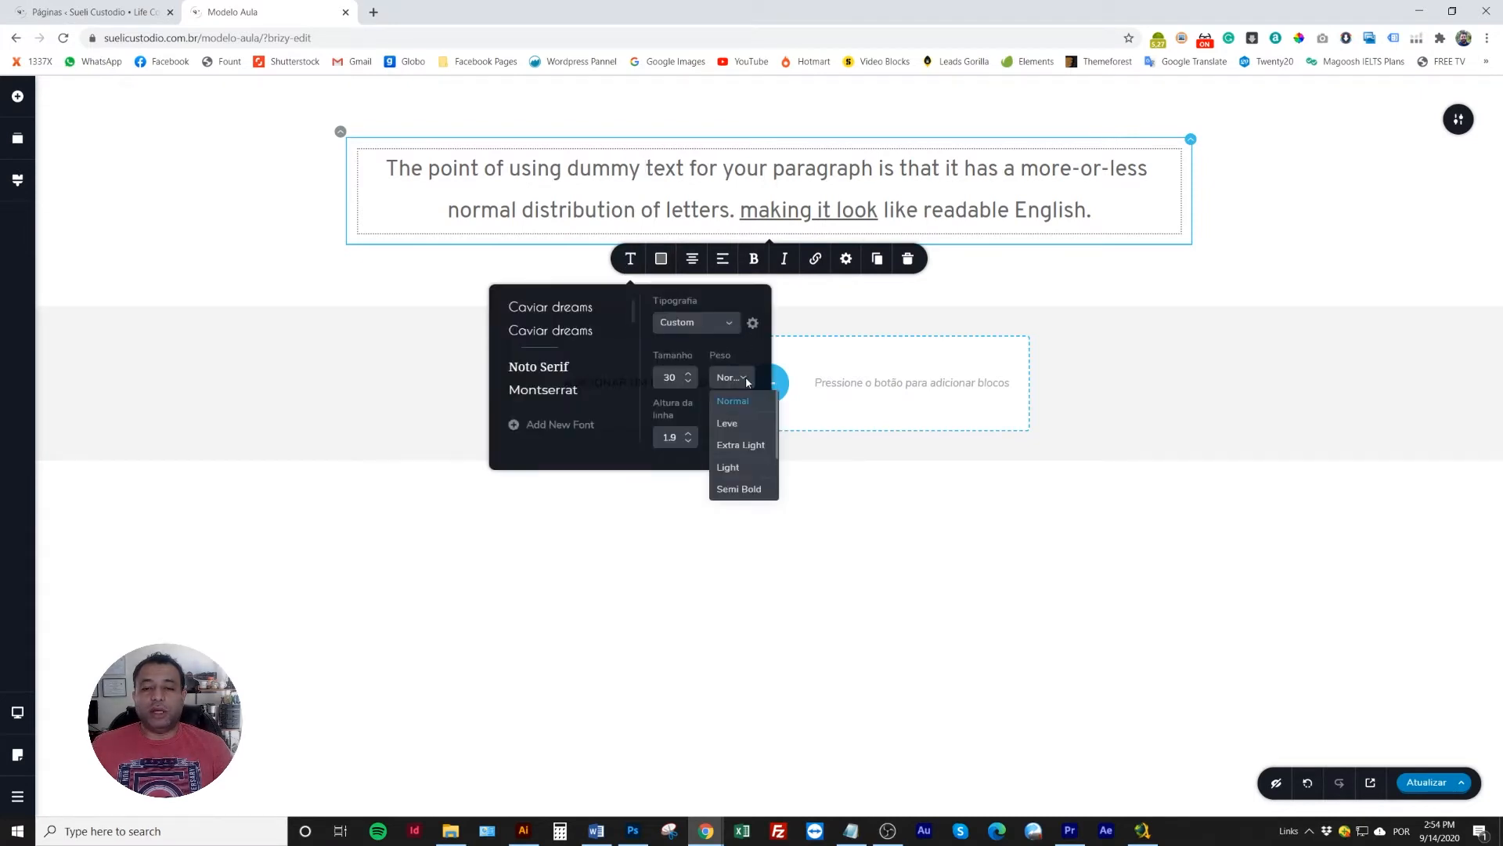
pyautogui.click(743, 424)
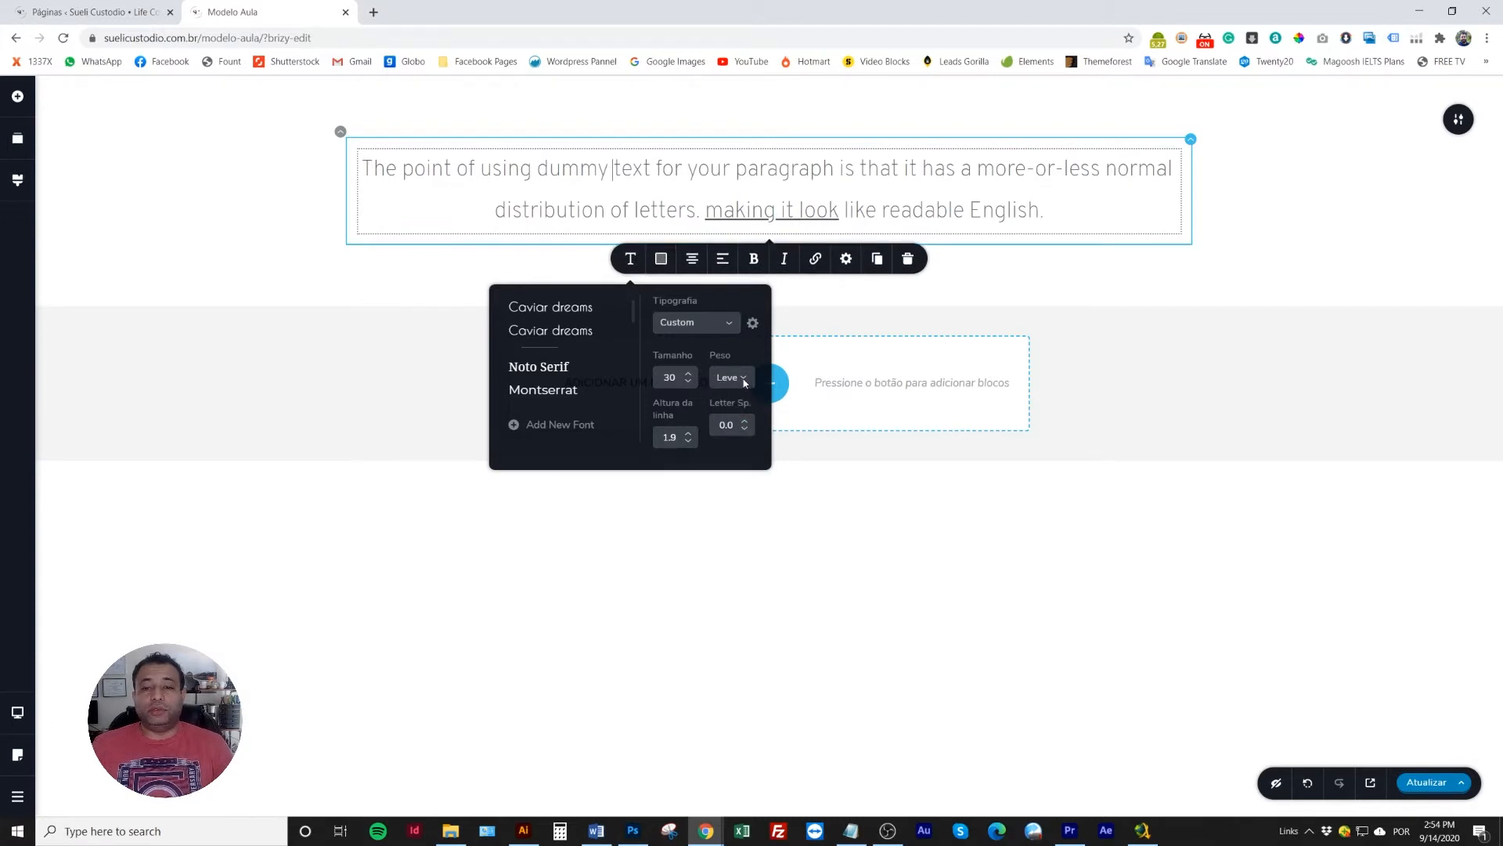
pyautogui.click(744, 382)
pyautogui.click(736, 450)
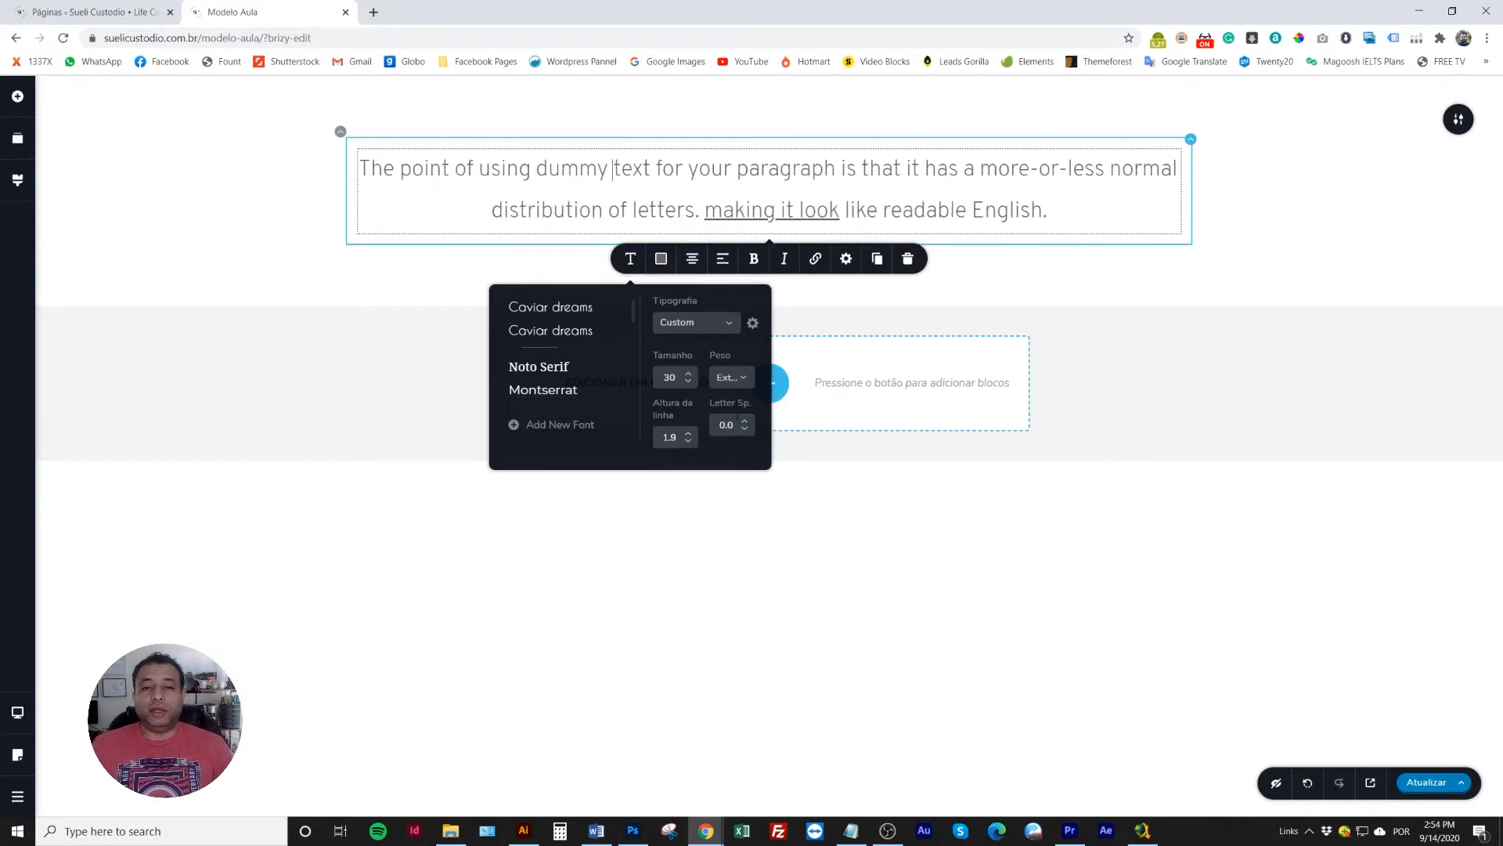
pyautogui.click(747, 376)
pyautogui.click(742, 462)
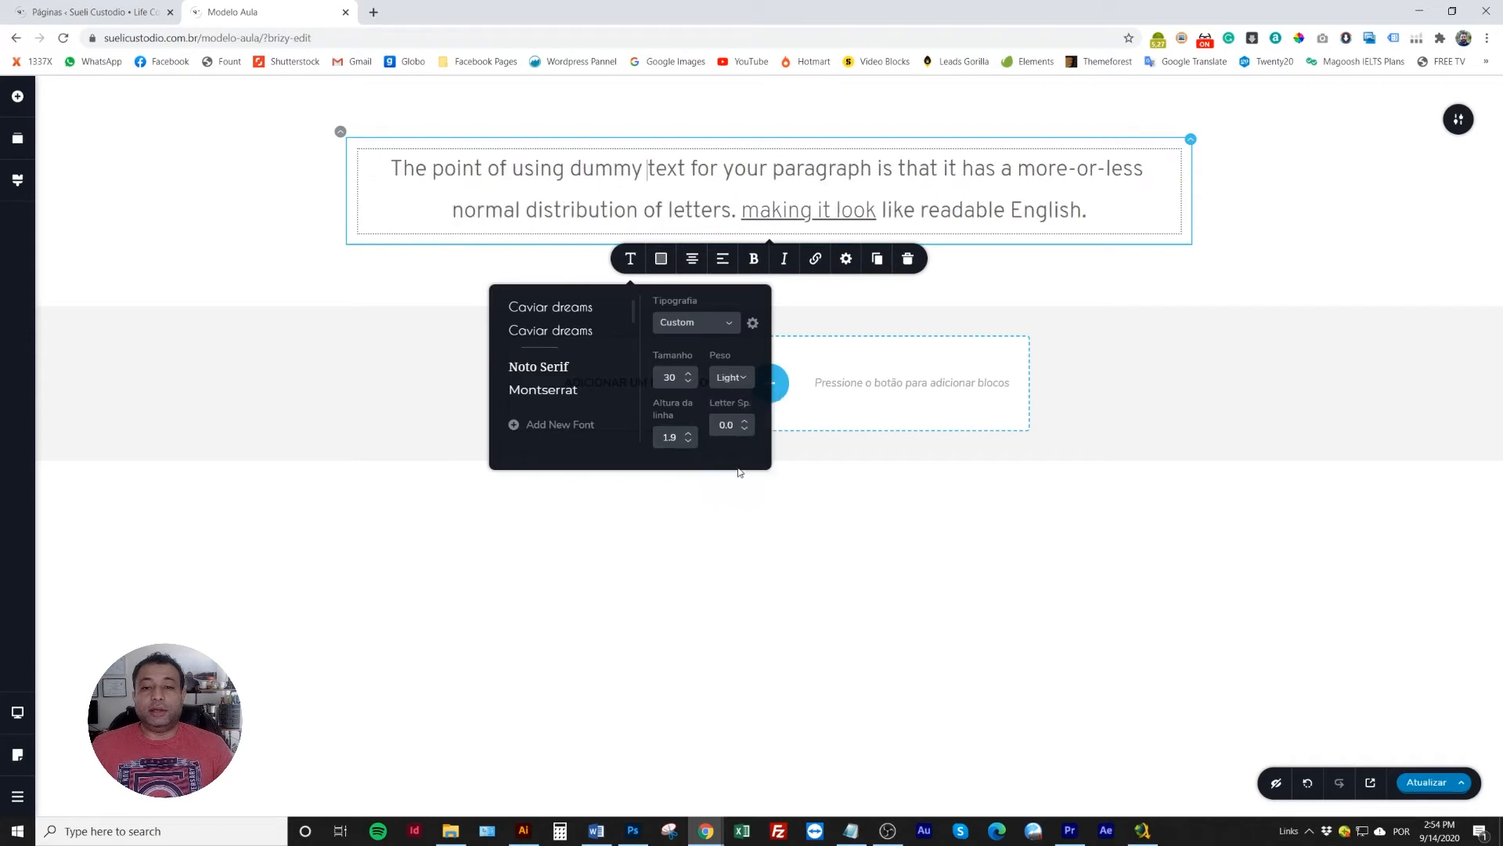
pyautogui.click(740, 389)
pyautogui.click(739, 489)
# - Set the dummy paragraph's font weight to Black
pyautogui.click(750, 381)
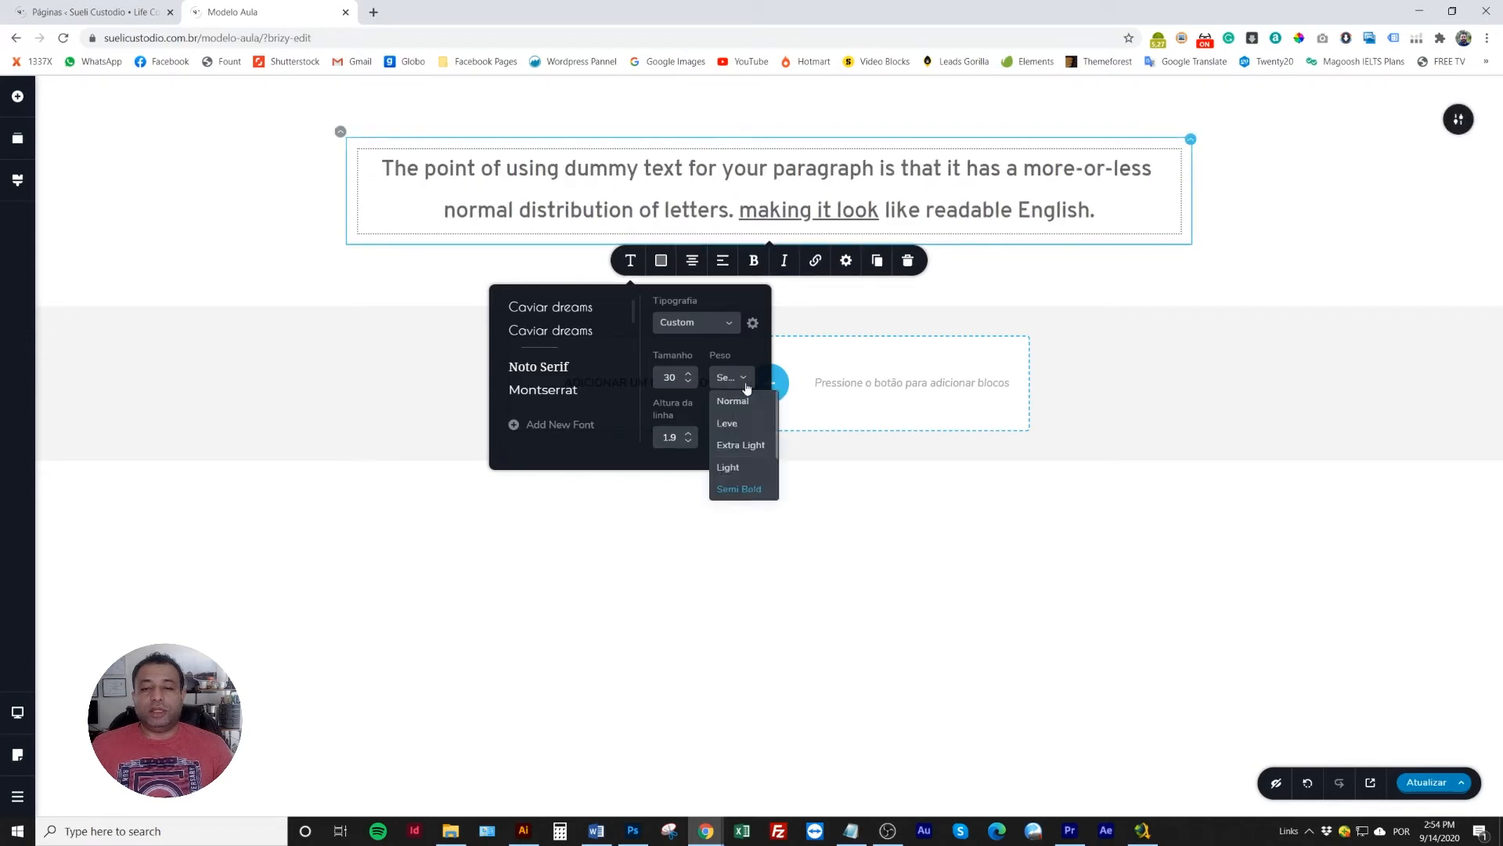
pyautogui.scroll(-3, 748, 446)
pyautogui.click(736, 487)
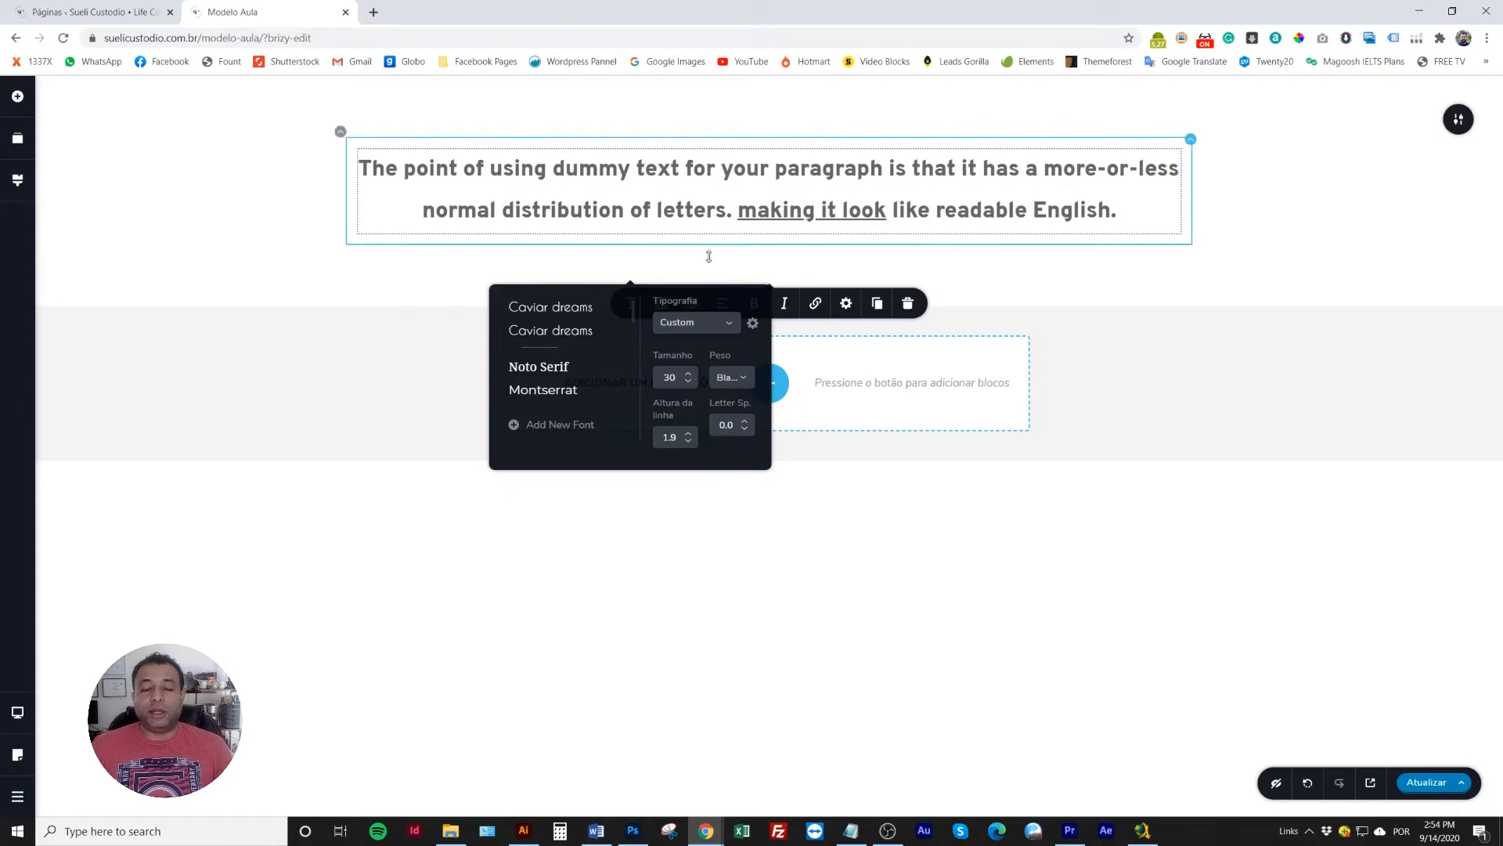
# - Set the dummy paragraph's font size to 31 and its line height to 1.2
pyautogui.click(703, 173)
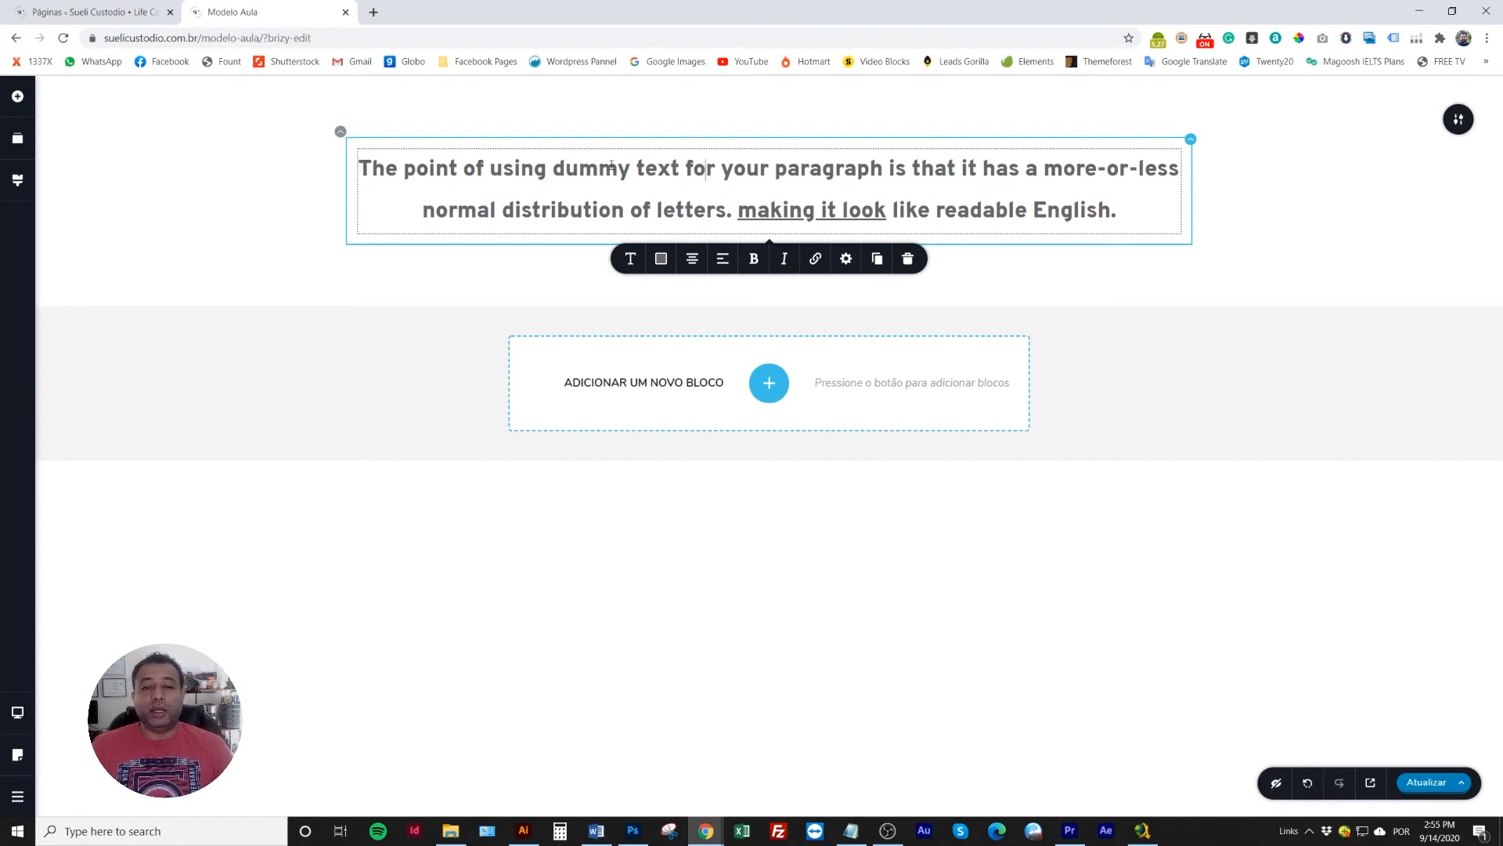
pyautogui.click(631, 260)
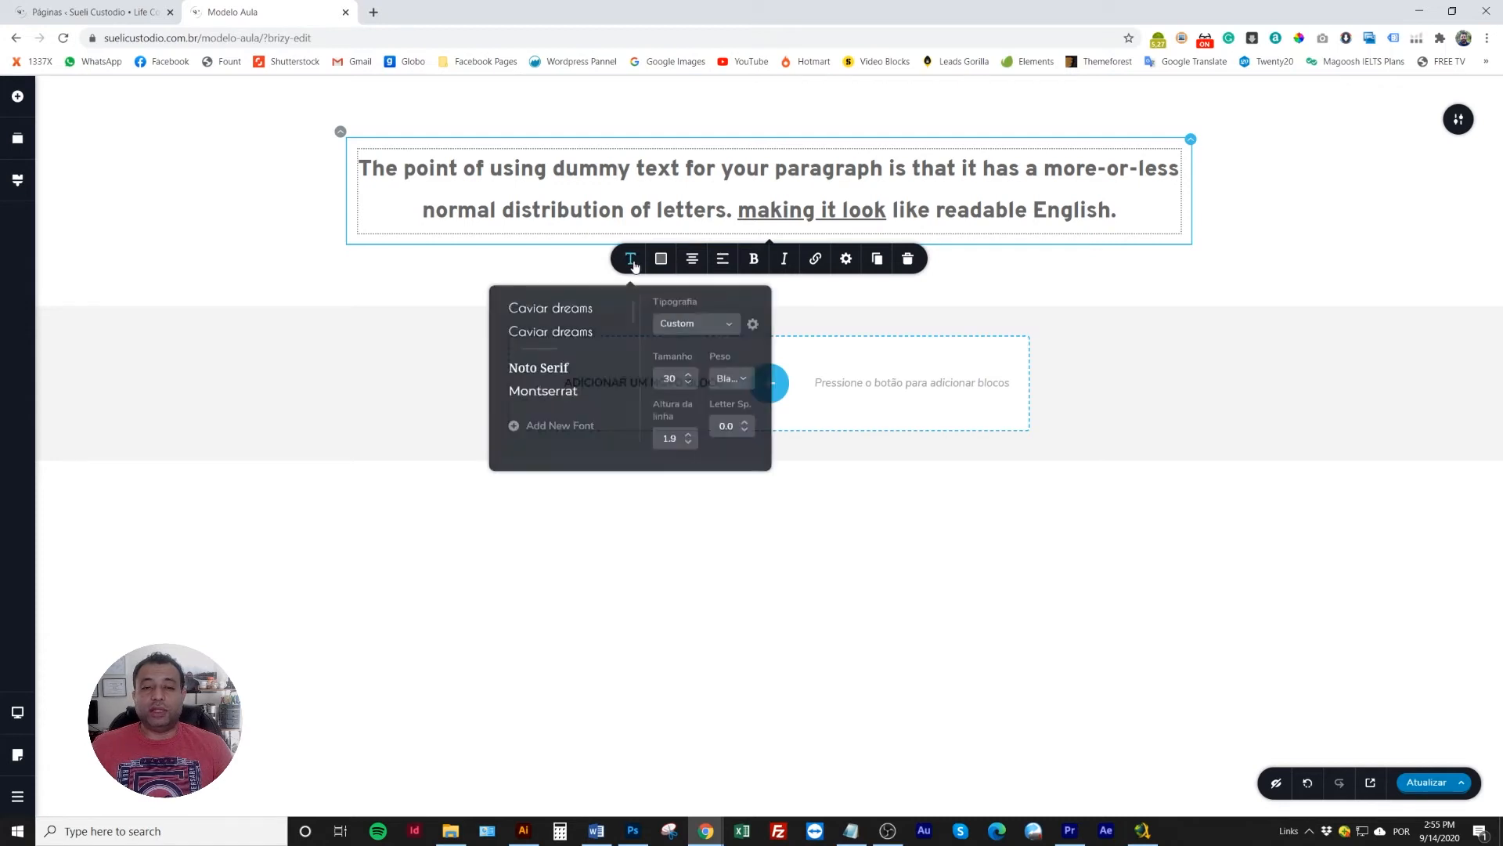
pyautogui.click(689, 375)
pyautogui.click(689, 442)
pyautogui.click(689, 442)
pyautogui.click(690, 442)
pyautogui.click(689, 441)
pyautogui.click(689, 441)
pyautogui.click(689, 441)
pyautogui.click(689, 441)
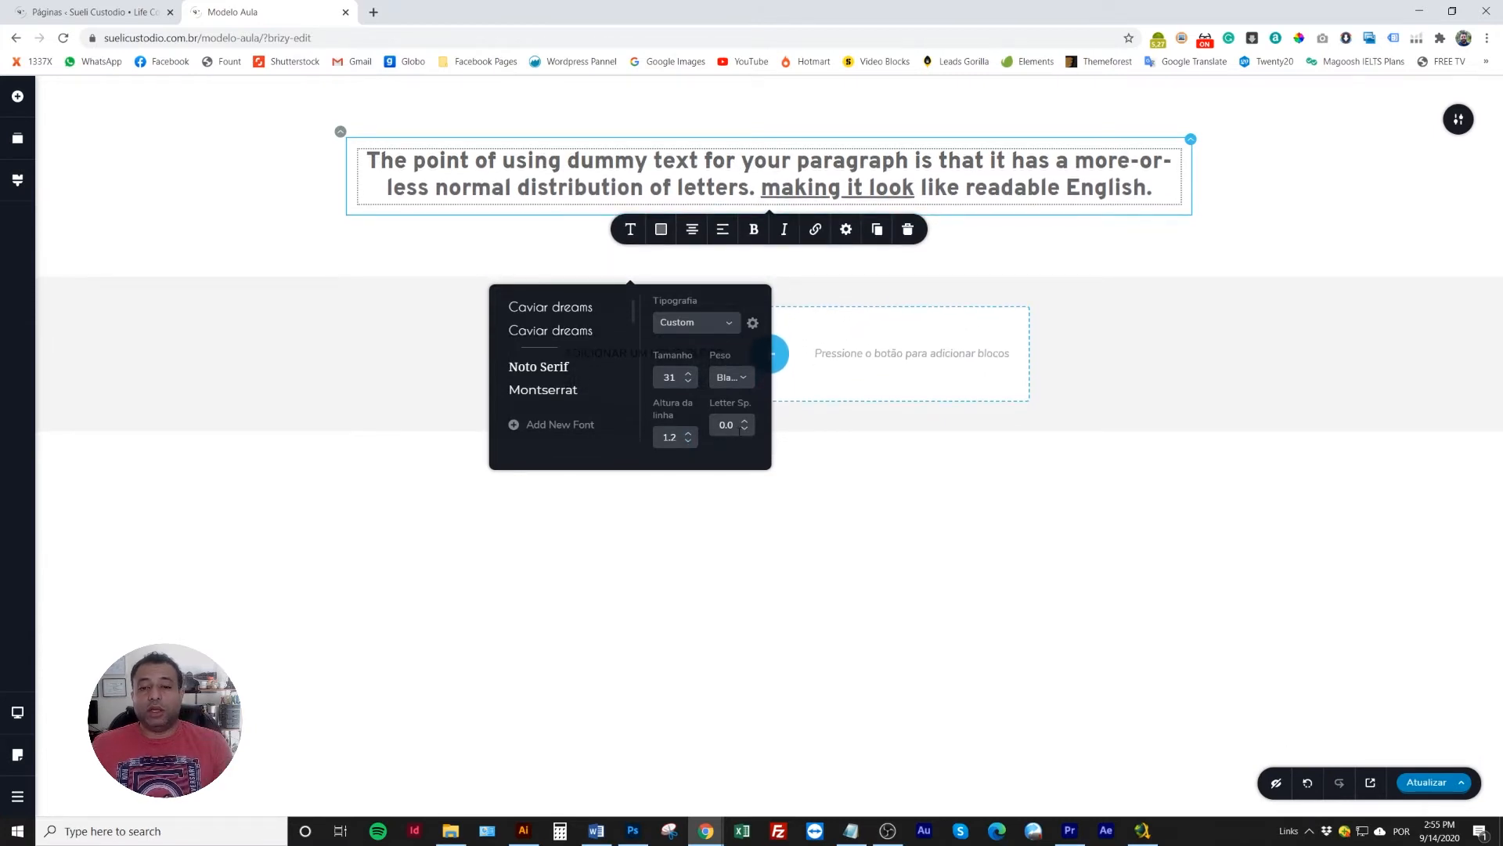
# - Try tighter letter spacing on the dummy paragraph, and widen it to 4.5
pyautogui.click(743, 432)
pyautogui.click(743, 431)
pyautogui.click(743, 431)
pyautogui.click(743, 431)
pyautogui.click(743, 432)
pyautogui.click(743, 432)
pyautogui.click(743, 432)
pyautogui.click(743, 435)
pyautogui.click(743, 436)
pyautogui.click(743, 435)
pyautogui.click(743, 436)
pyautogui.click(744, 422)
pyautogui.click(744, 421)
pyautogui.click(744, 421)
pyautogui.click(744, 421)
pyautogui.click(744, 421)
pyautogui.click(744, 421)
pyautogui.click(744, 422)
pyautogui.click(745, 422)
pyautogui.click(745, 422)
pyautogui.click(745, 422)
pyautogui.click(745, 422)
pyautogui.click(744, 422)
pyautogui.click(744, 422)
pyautogui.click(744, 422)
pyautogui.click(746, 423)
pyautogui.click(747, 423)
pyautogui.click(746, 423)
pyautogui.click(746, 423)
pyautogui.click(746, 422)
pyautogui.click(746, 423)
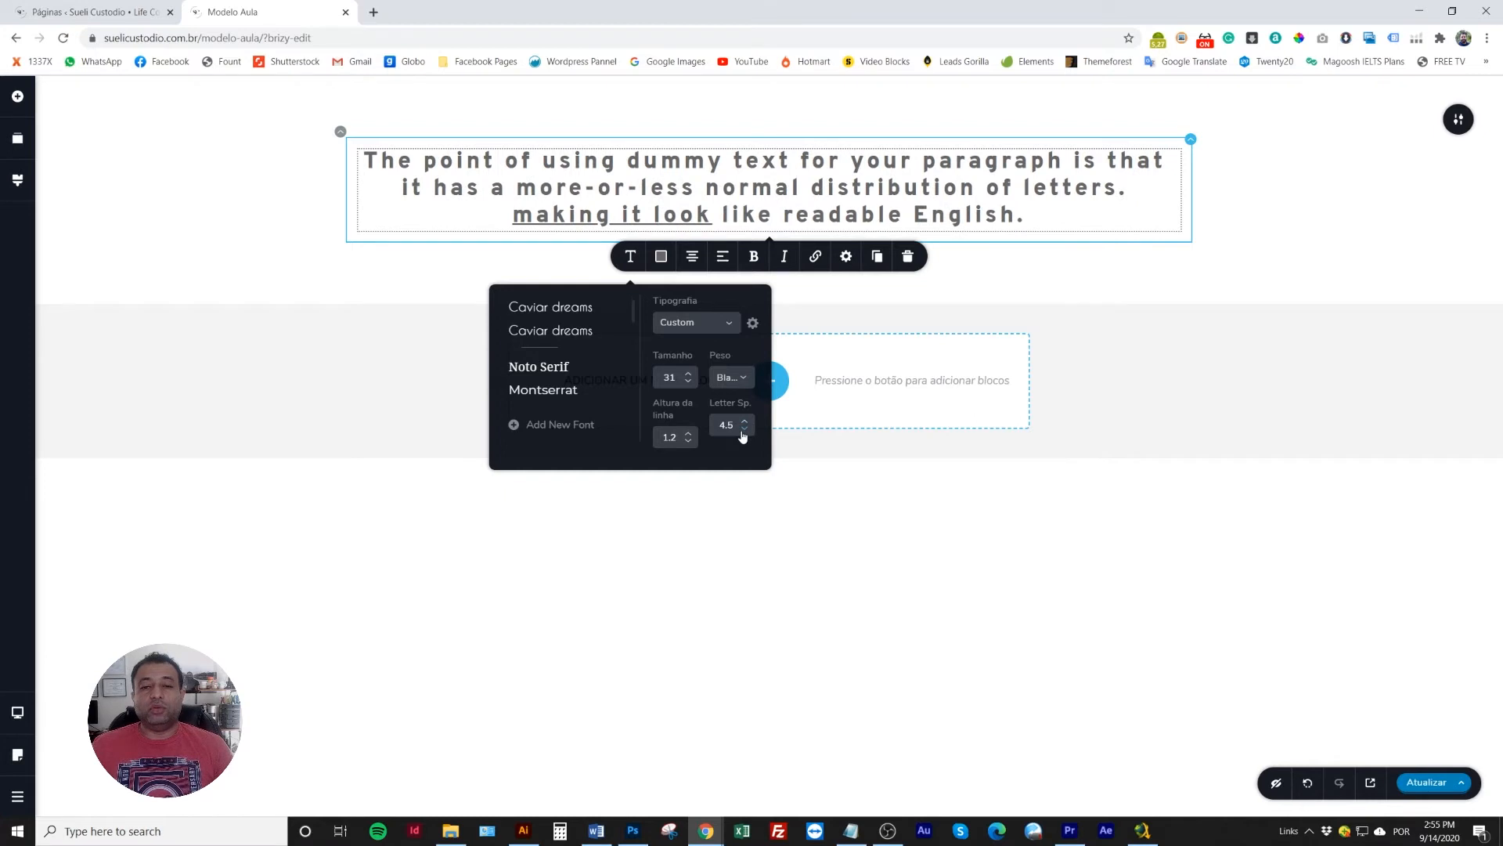
# - Reset the dummy paragraph's letter spacing to 0.0
pyautogui.click(744, 430)
pyautogui.click(744, 430)
pyautogui.click(744, 430)
pyautogui.click(744, 430)
pyautogui.click(744, 430)
pyautogui.click(742, 431)
pyautogui.click(743, 430)
pyautogui.click(742, 431)
pyautogui.click(743, 430)
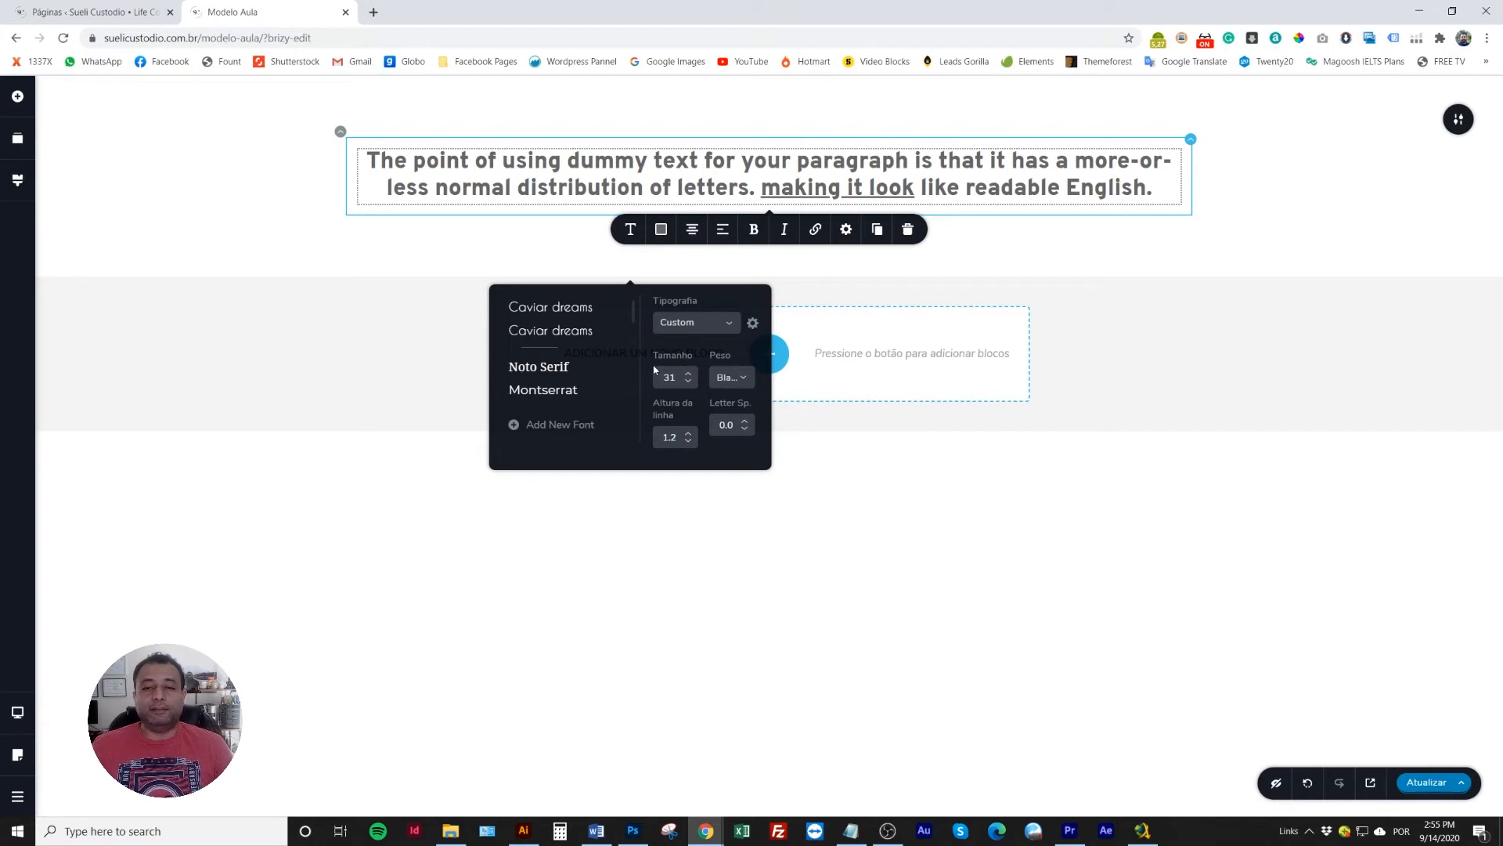
# - Try fonts including Noto Serif, Montserrat, Aleo and Palanquin Dark on the dummy paragraph
pyautogui.click(557, 369)
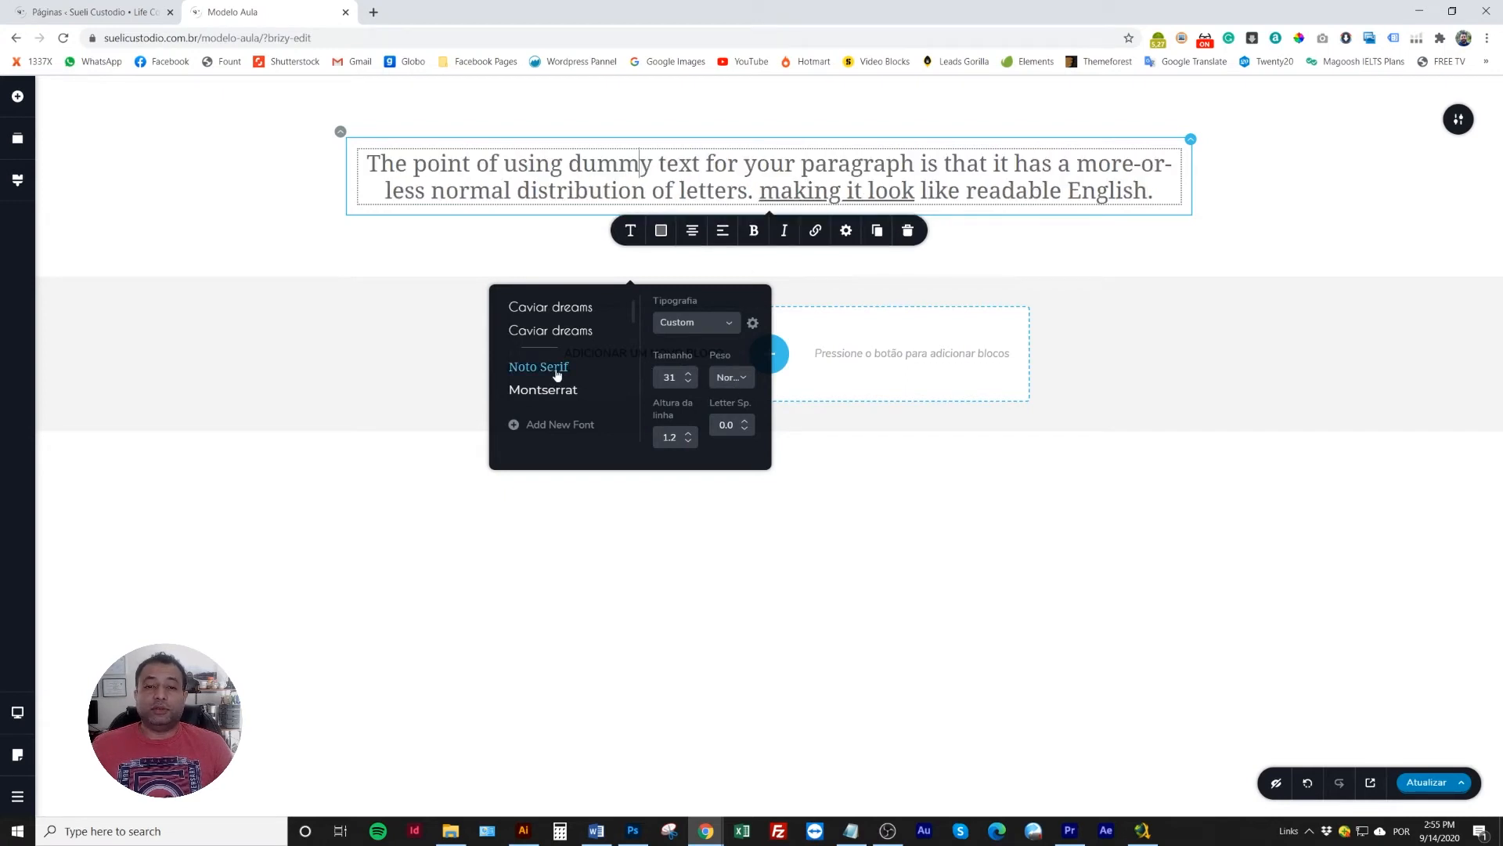
pyautogui.click(557, 391)
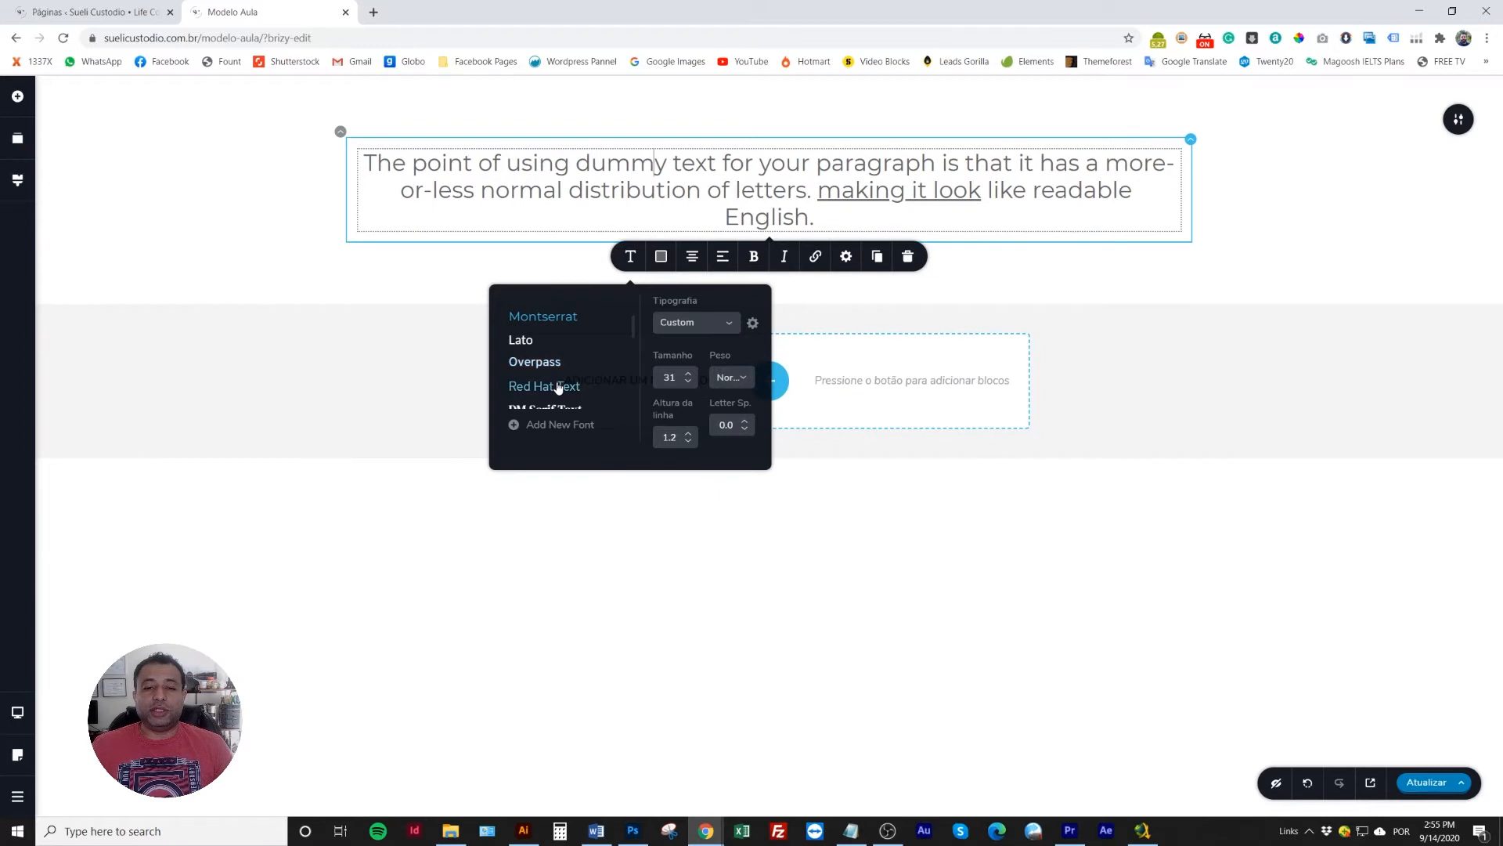
pyautogui.click(557, 386)
pyautogui.click(539, 385)
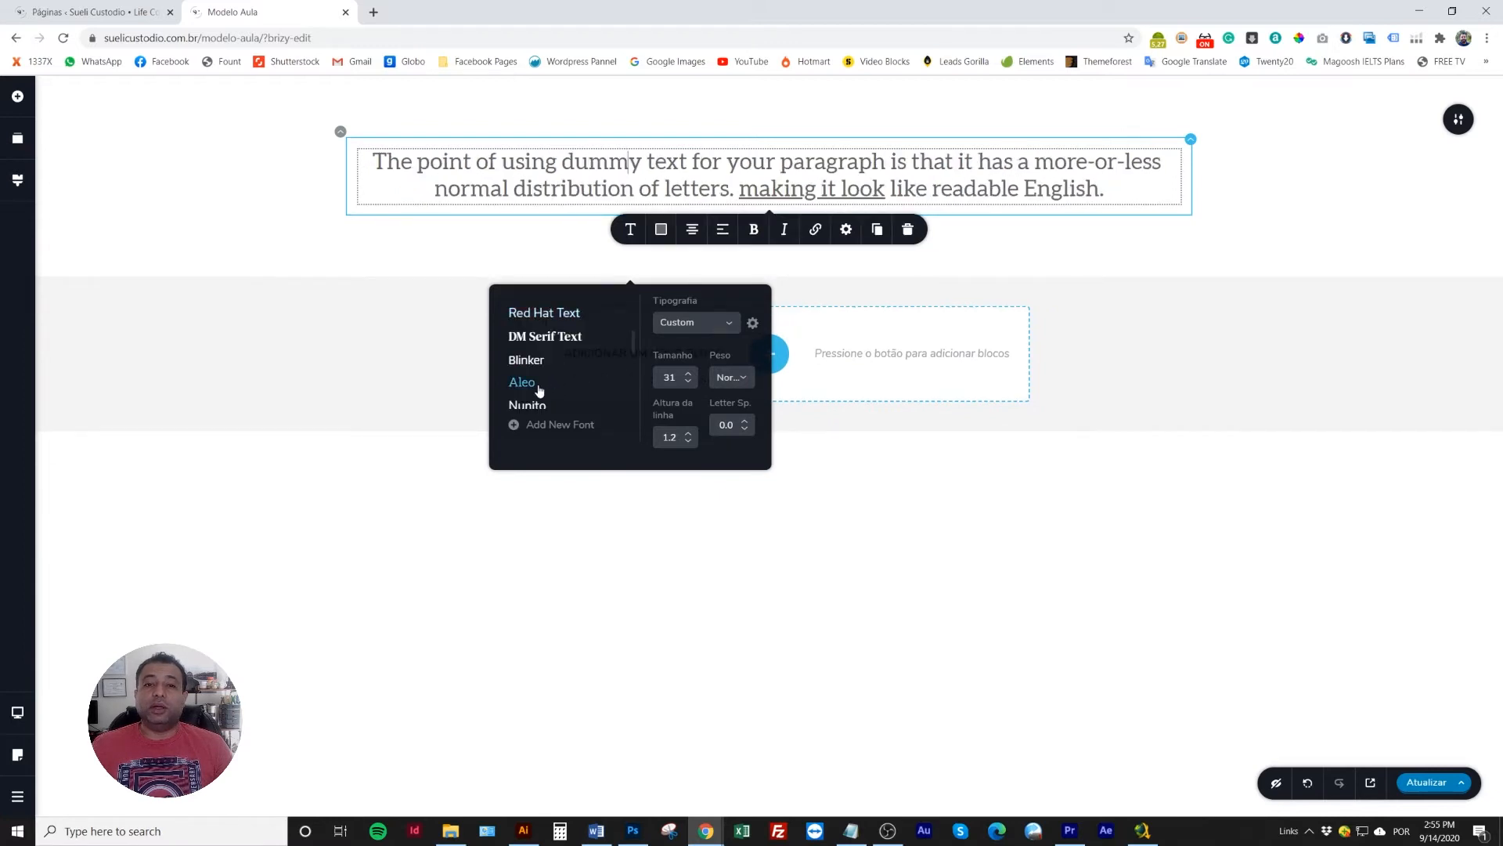
pyautogui.click(538, 404)
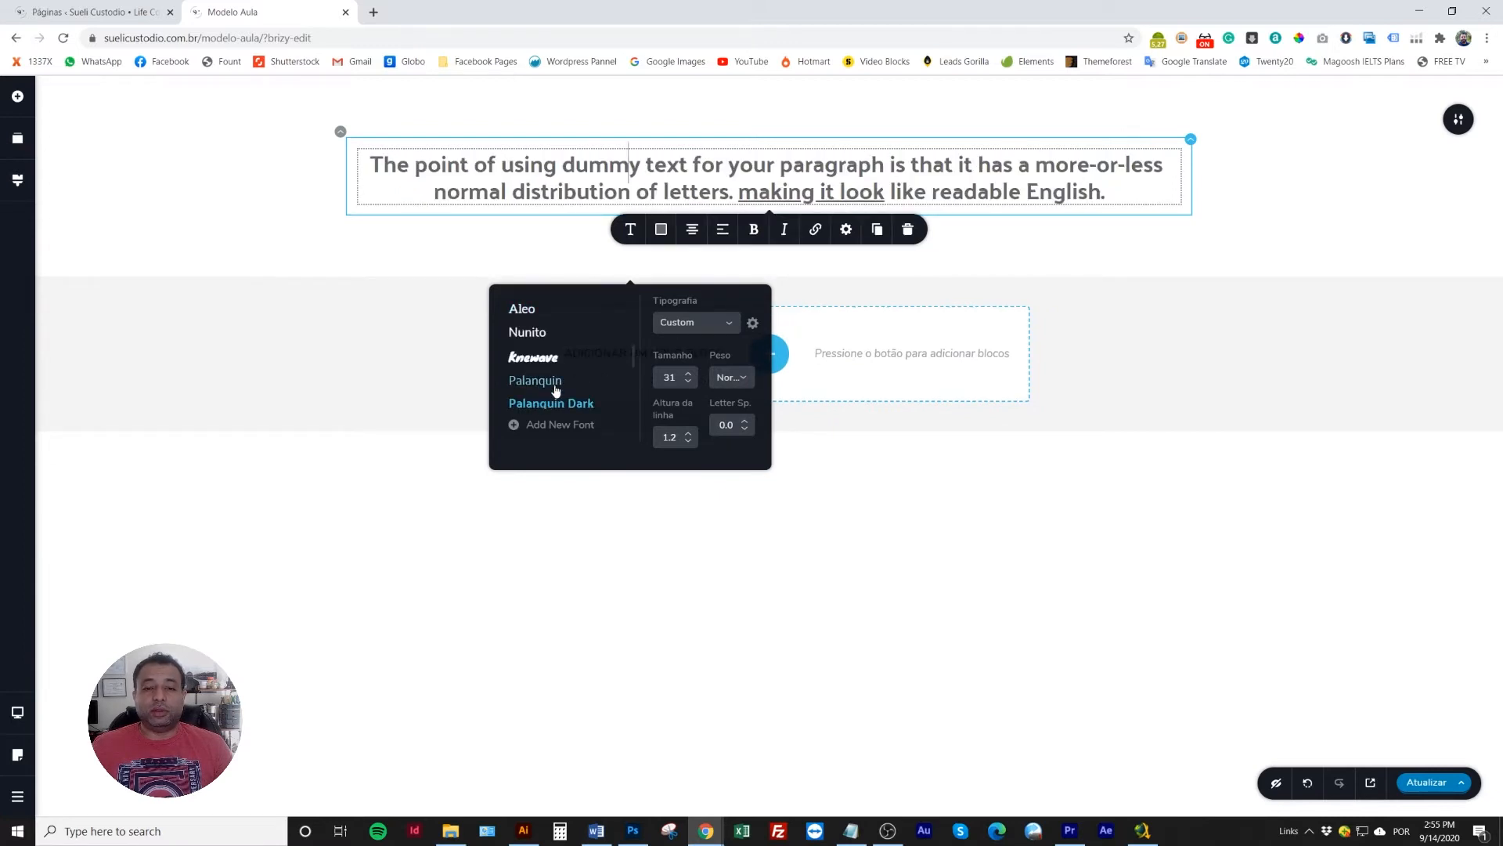
# - Set the dummy paragraph's font to Palanquin and close the typography settings
pyautogui.click(550, 382)
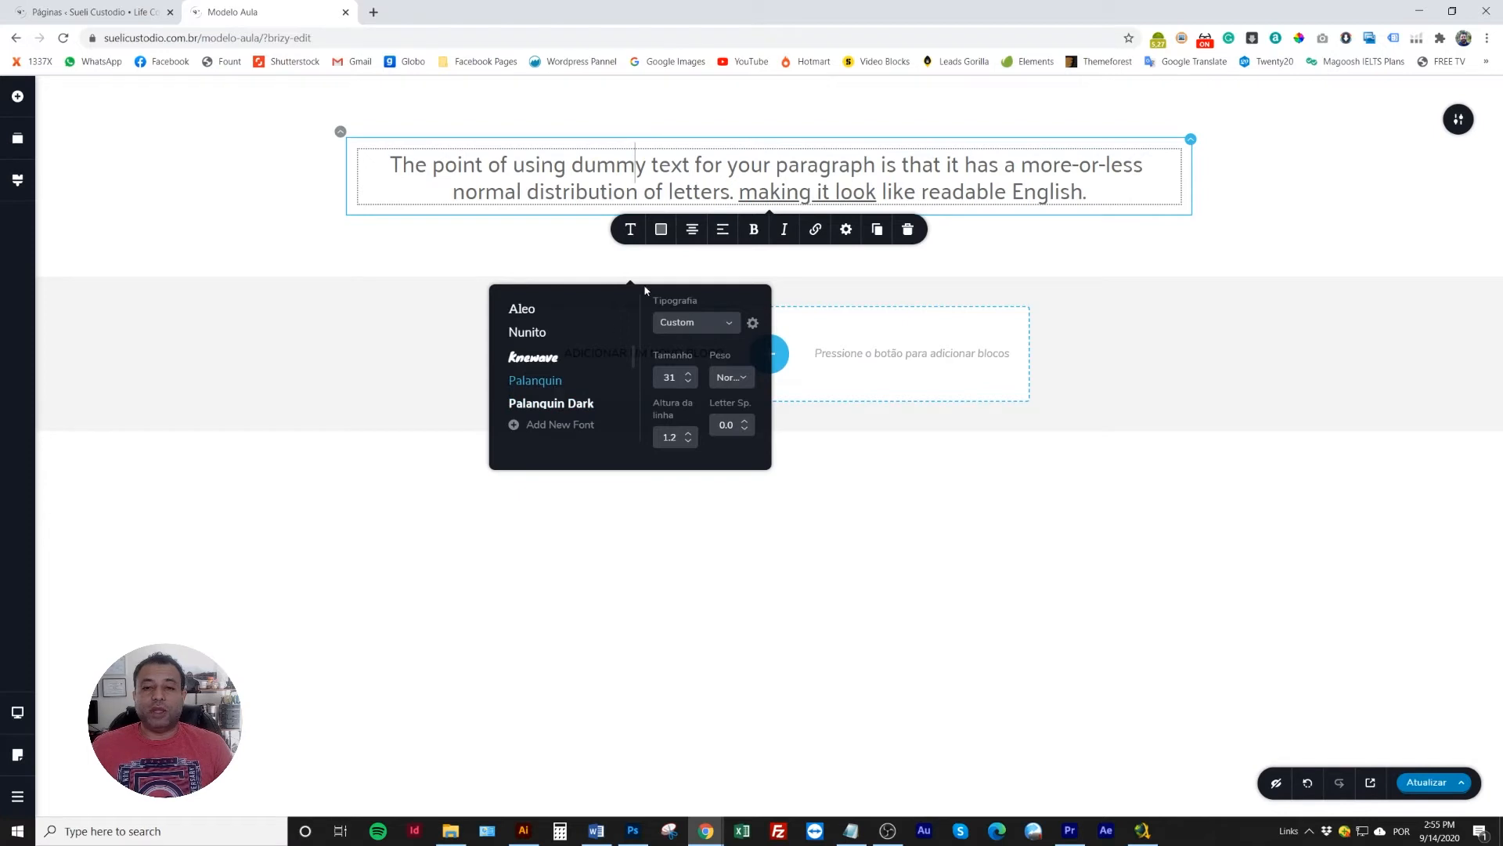
pyautogui.click(641, 258)
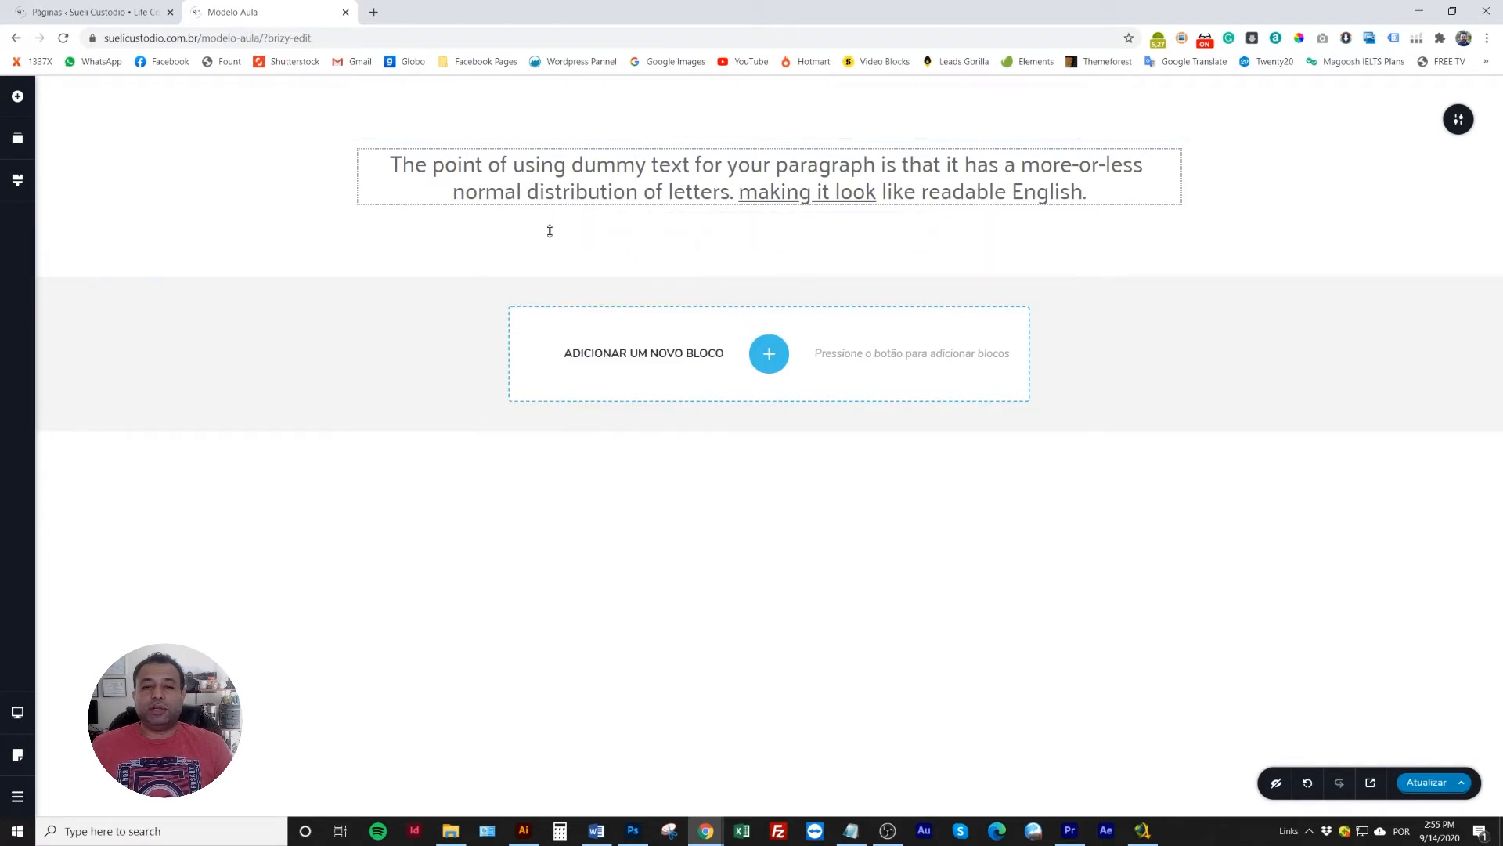
# - Try red #FF0000 and several palette colors, including teal #00E1C8, on the paragraph's text, and return it to gray #666666
pyautogui.click(671, 179)
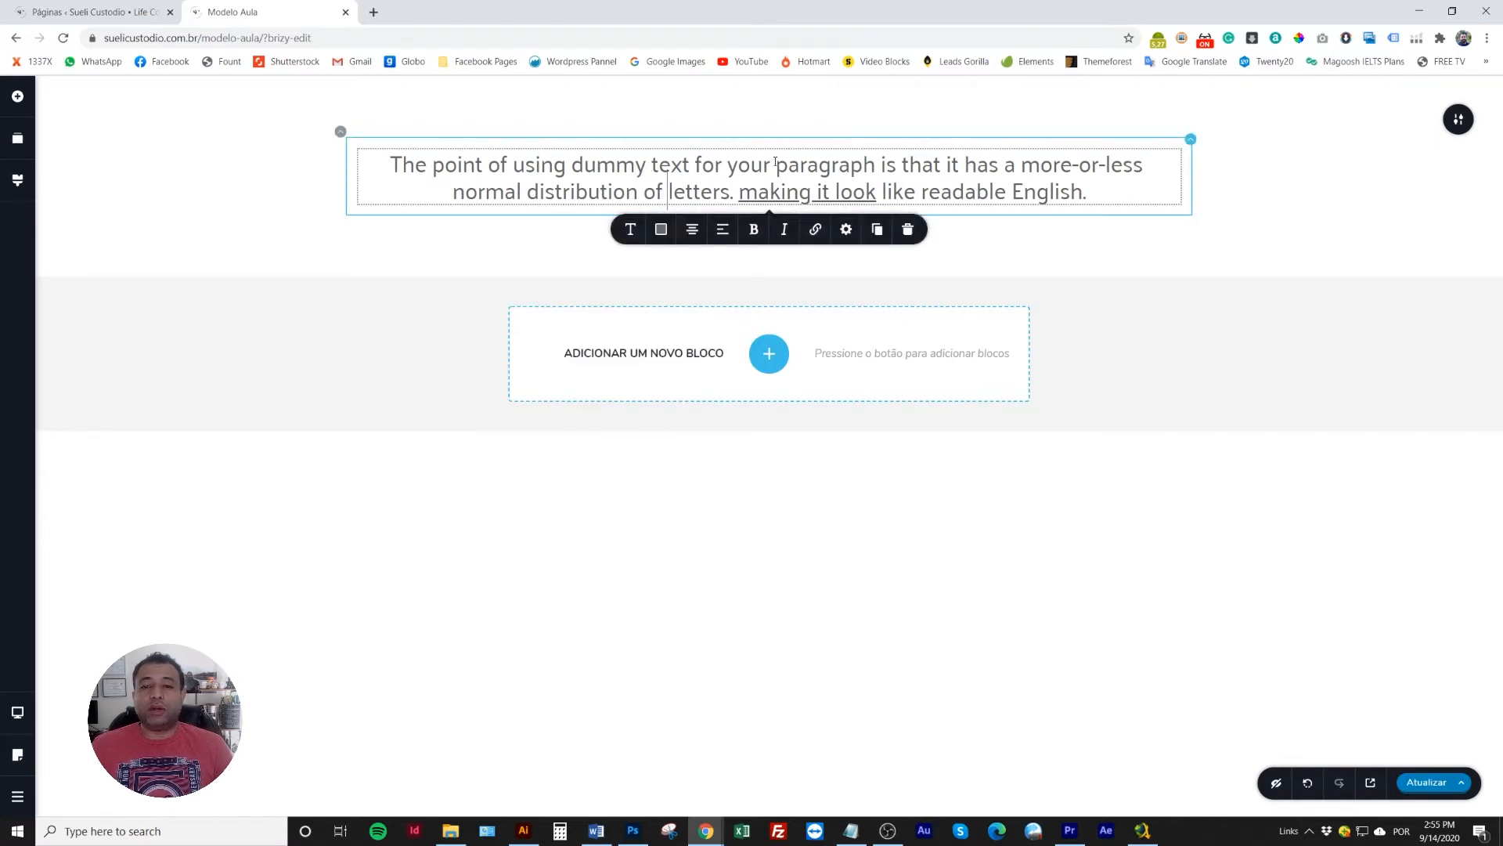
pyautogui.click(661, 228)
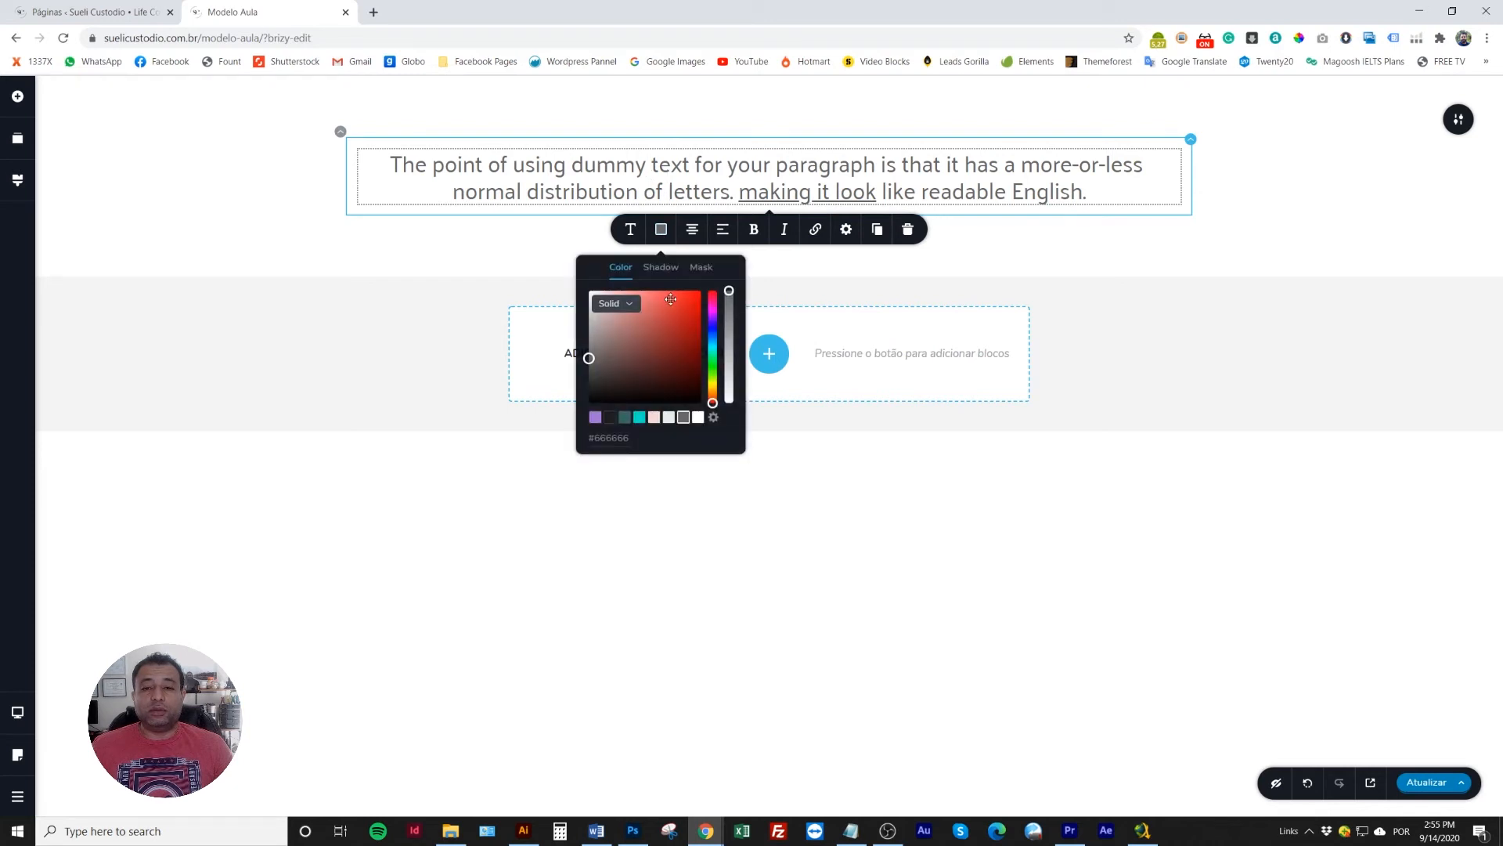
pyautogui.click(705, 292)
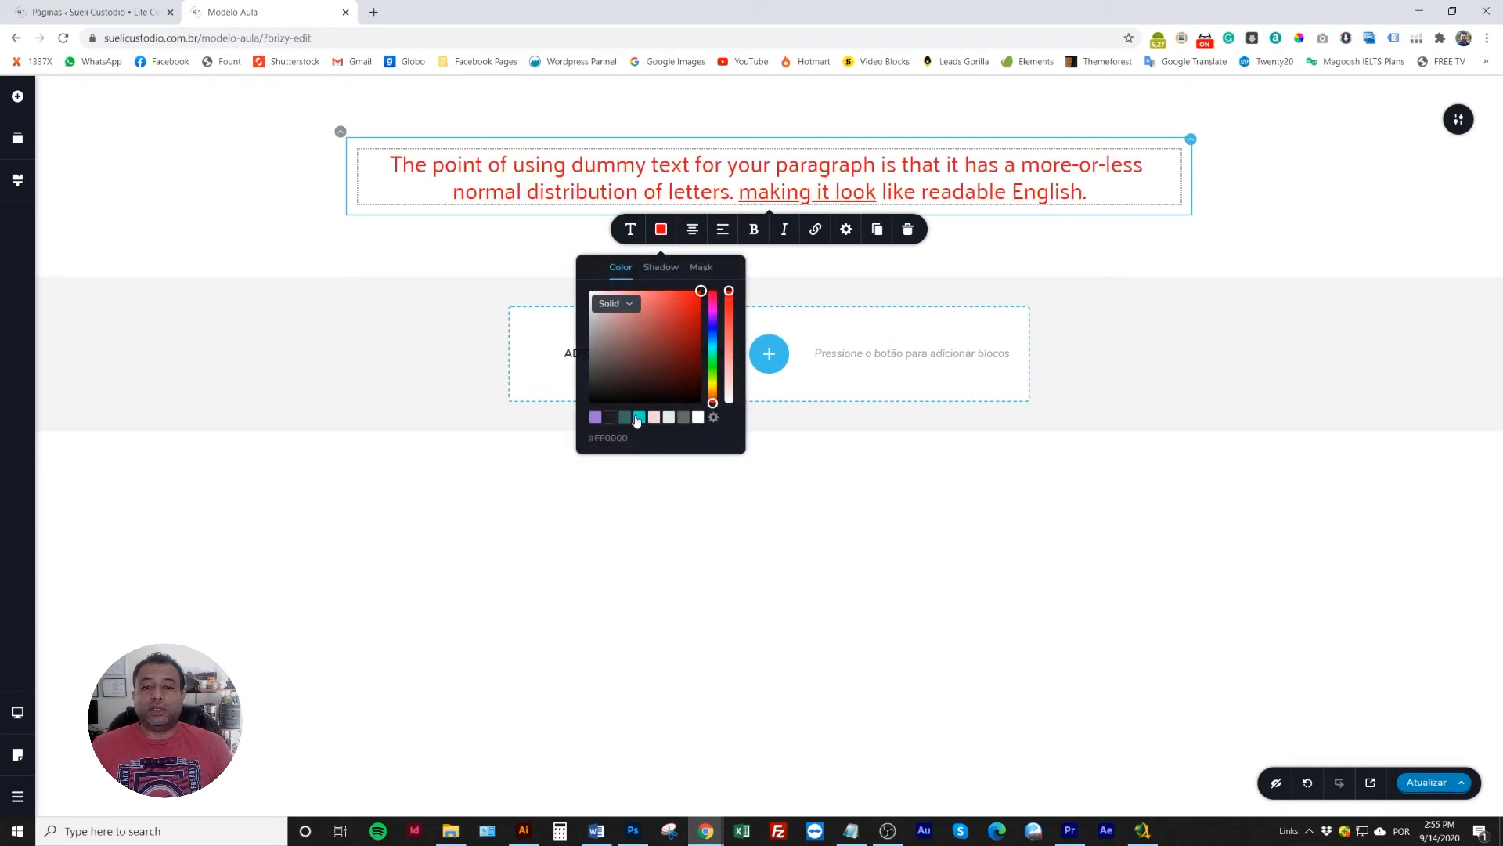
pyautogui.click(596, 418)
pyautogui.click(639, 418)
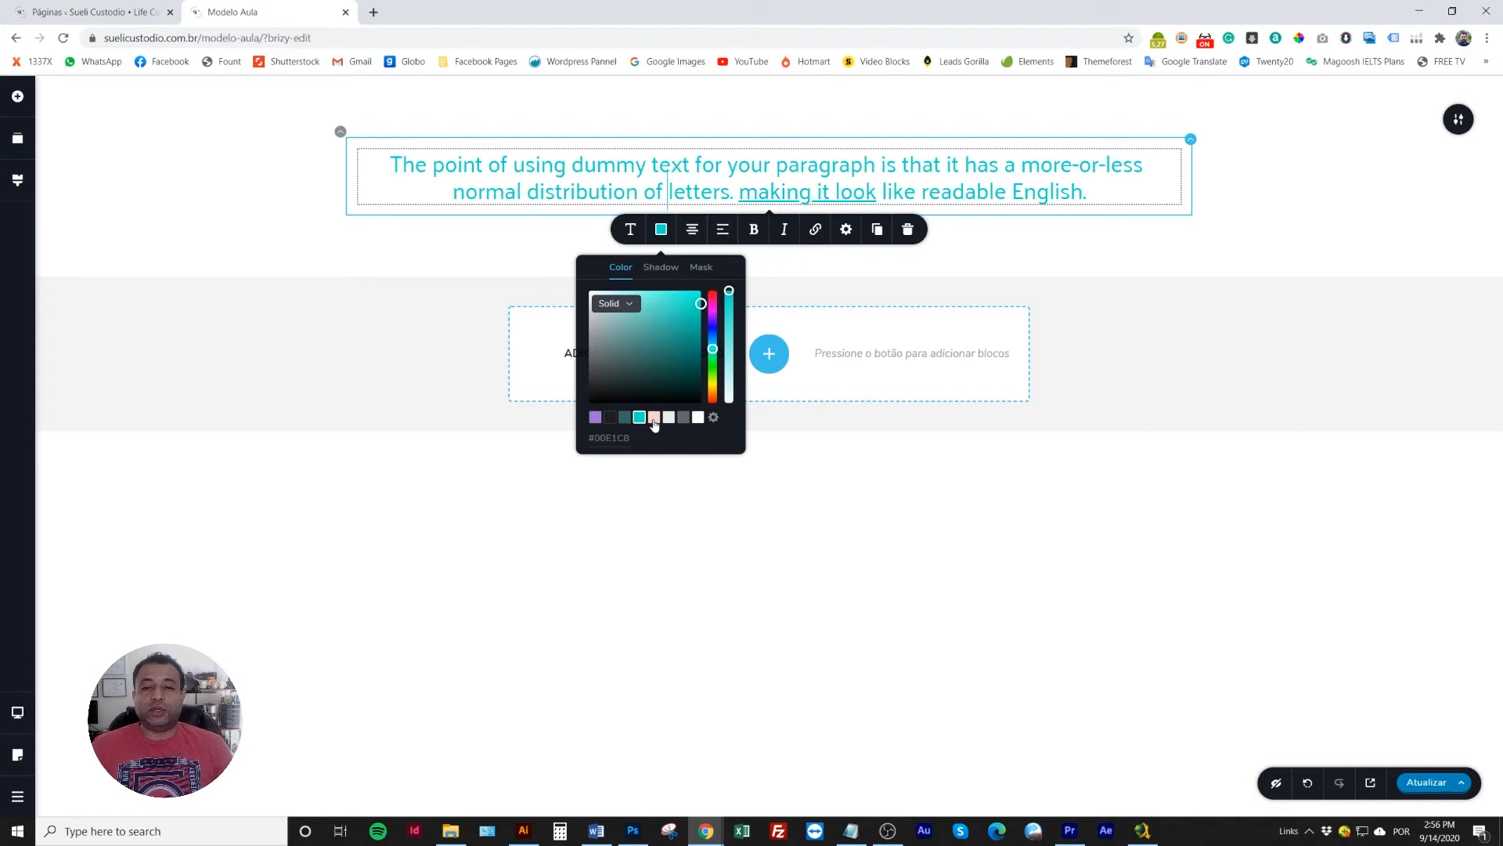
pyautogui.click(668, 417)
pyautogui.click(683, 418)
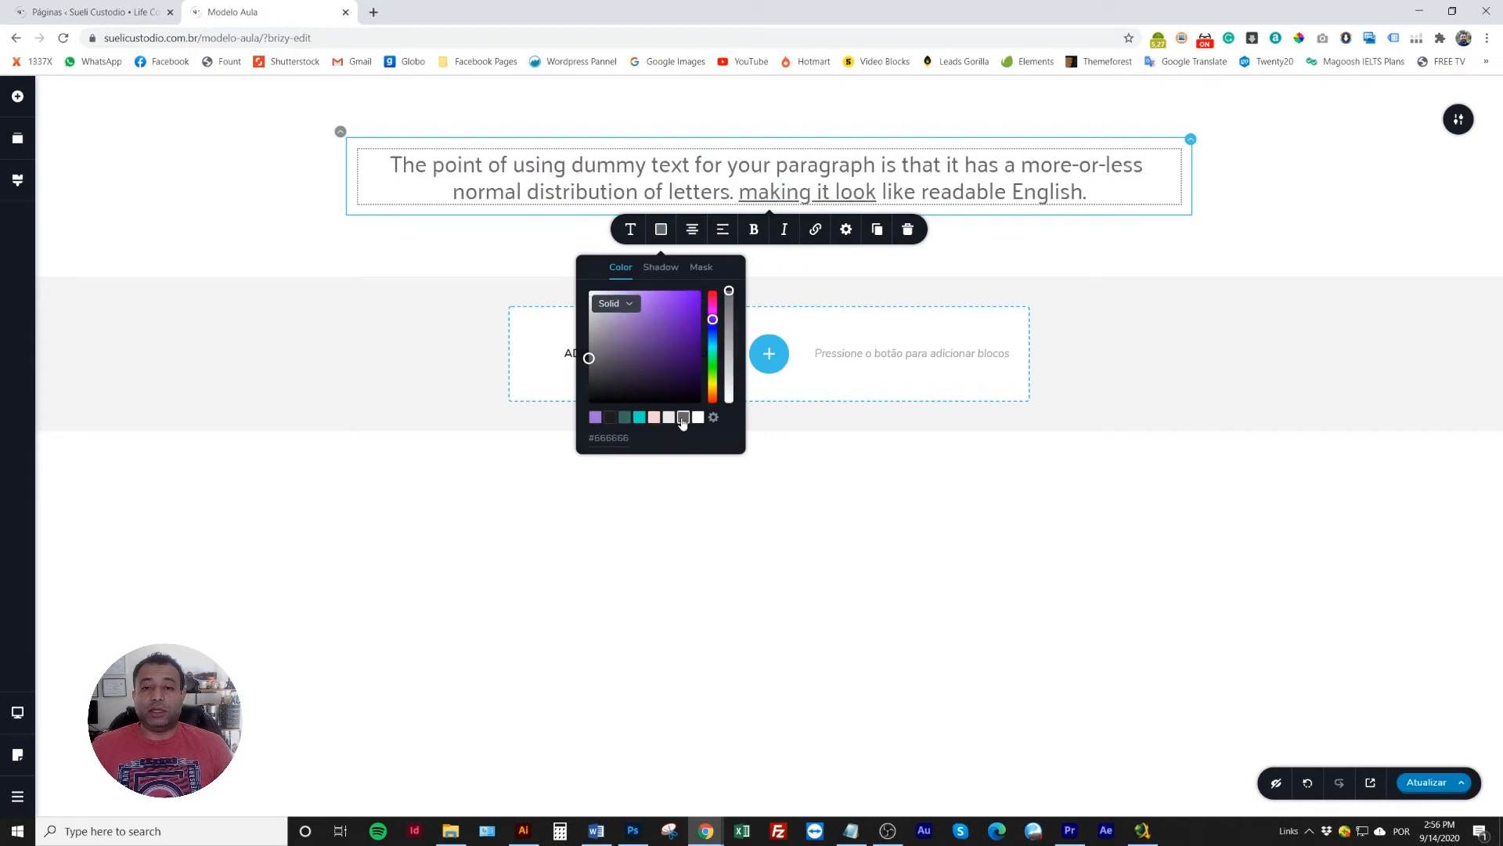
# - Set the paragraph's text color to dark red #A10014 and reduce its opacity to 0%
pyautogui.moveTo(715, 320); pyautogui.dragTo(715, 293)
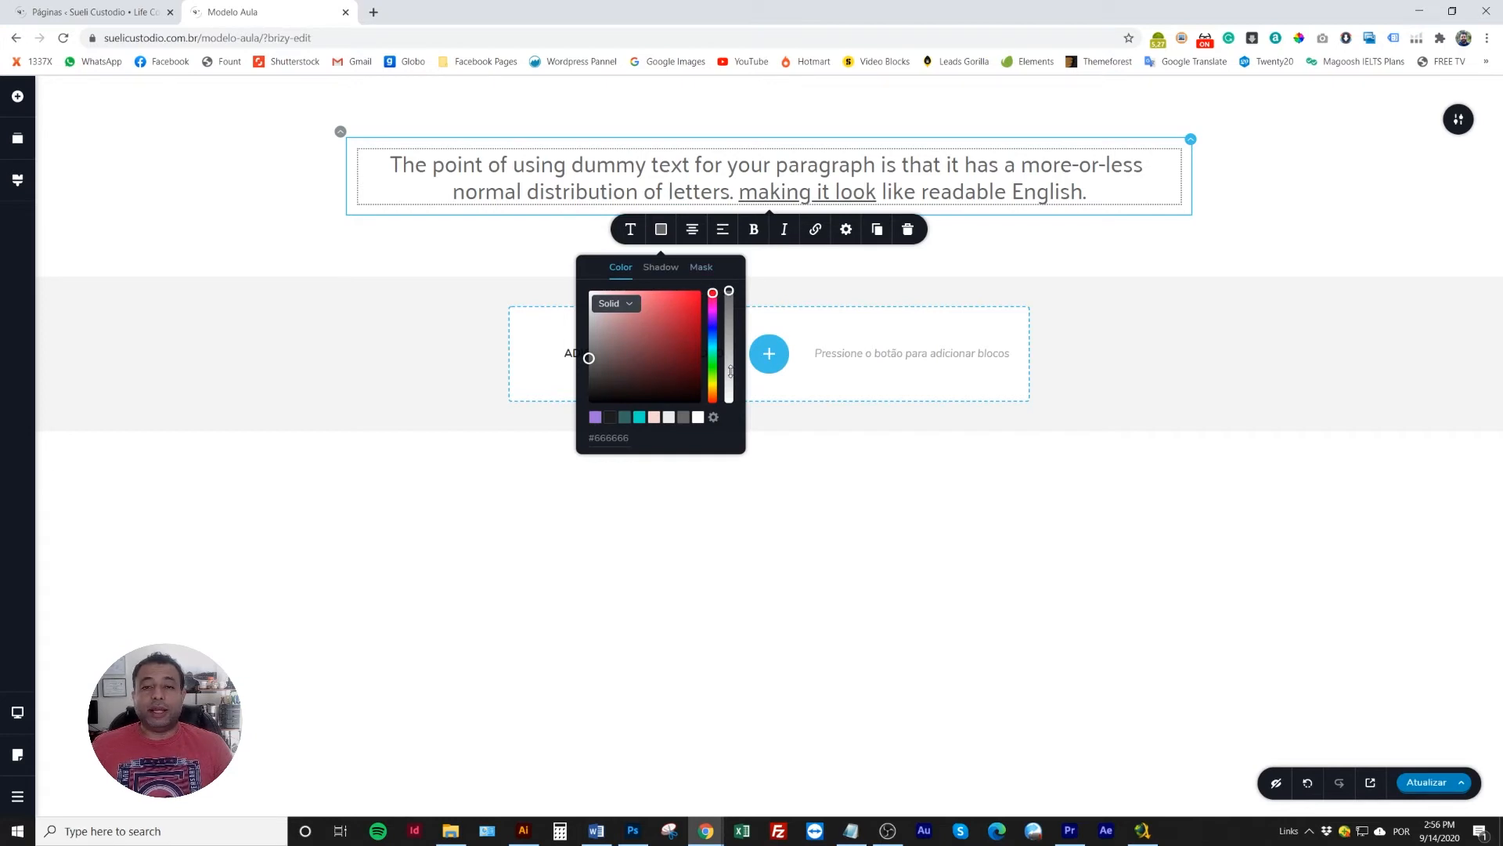
pyautogui.moveTo(681, 342); pyautogui.dragTo(702, 332)
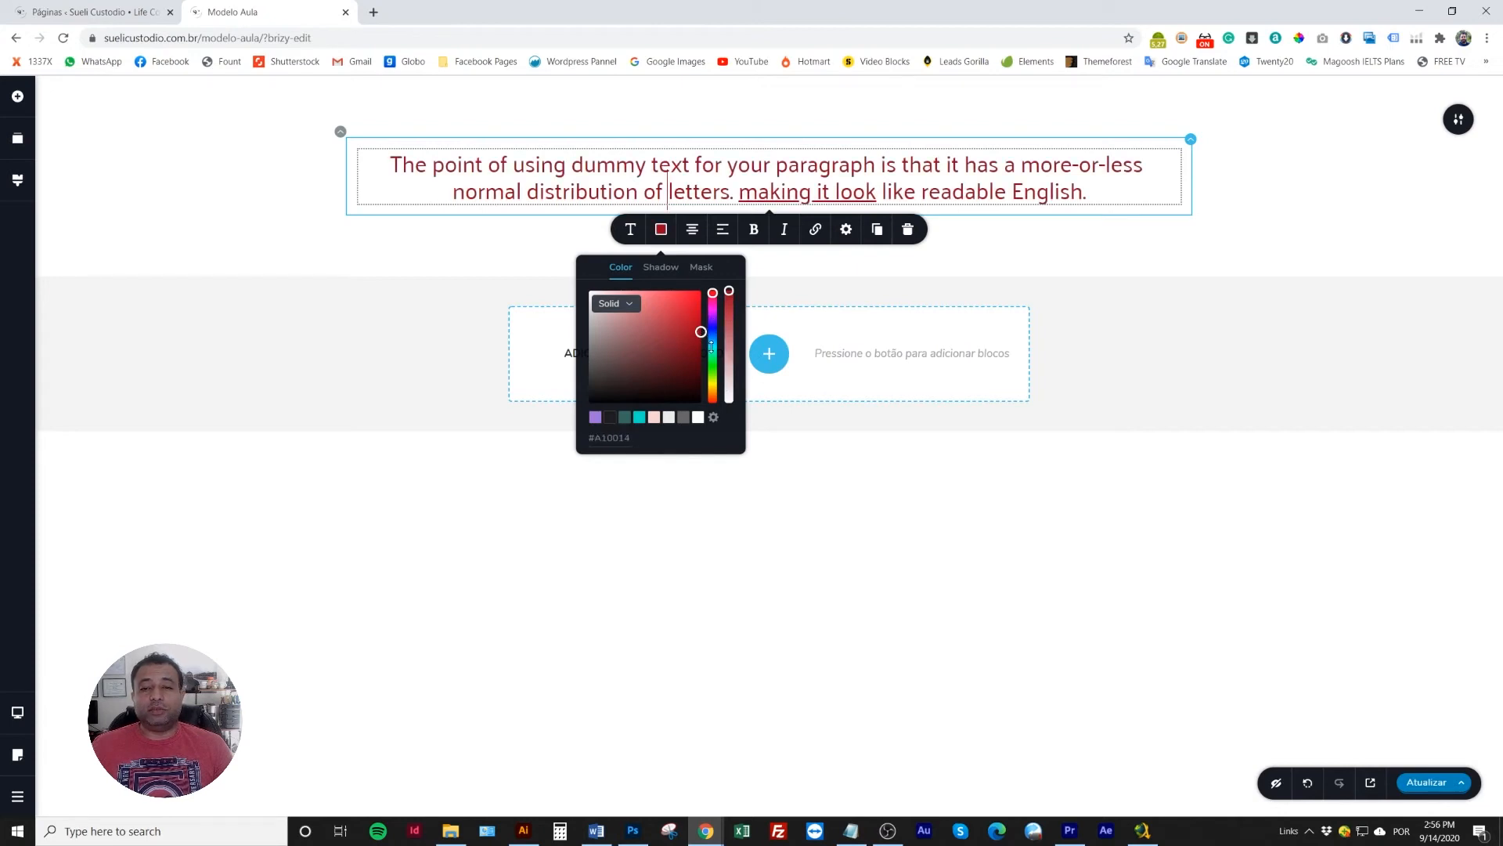
pyautogui.moveTo(732, 298)
pyautogui.mouseDown()
pyautogui.moveTo(730, 390)
pyautogui.moveTo(729, 301)
pyautogui.mouseUp()
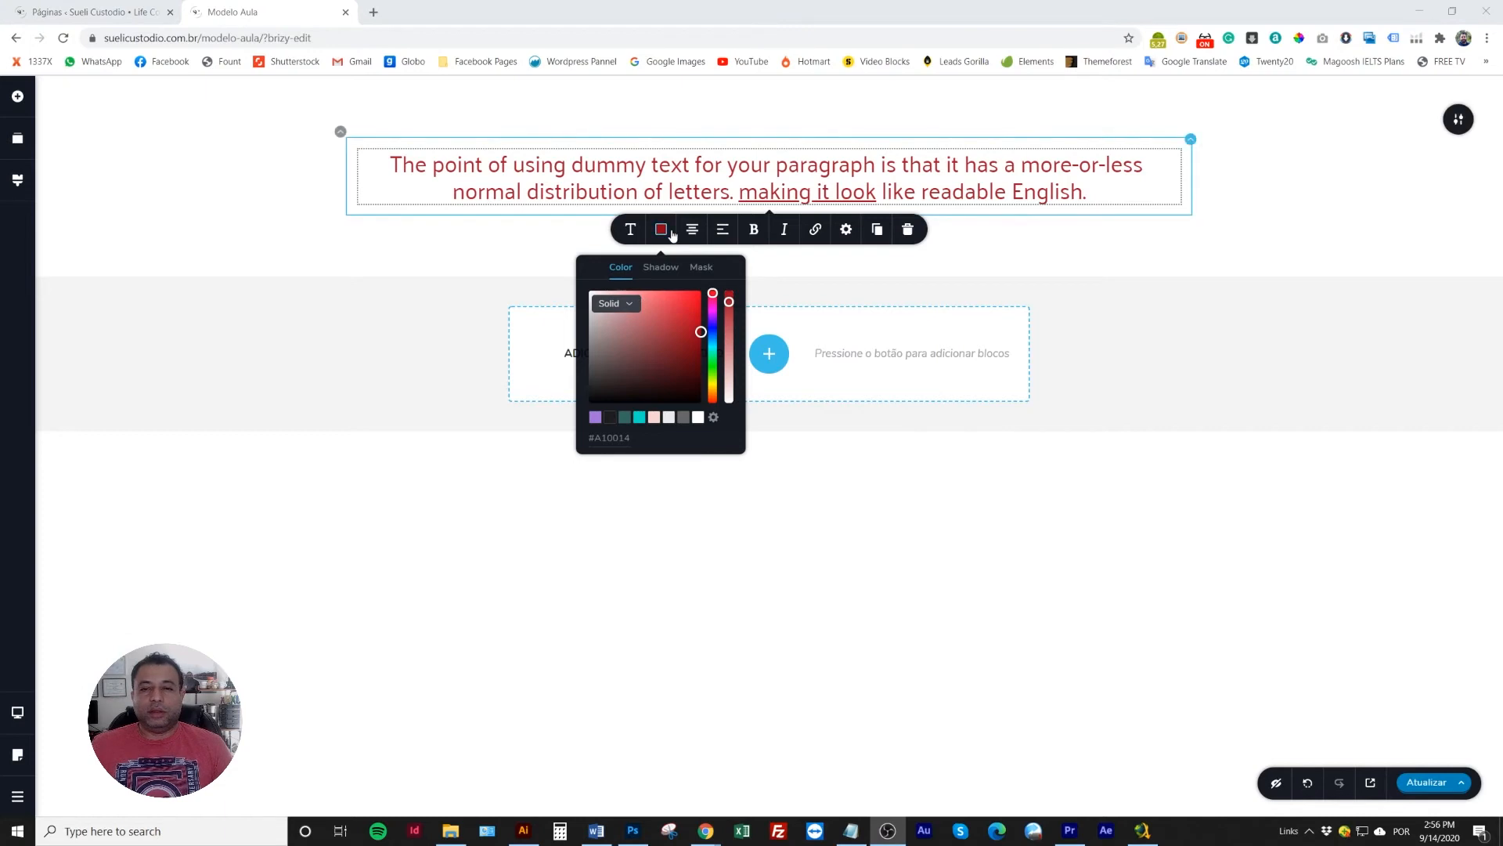
pyautogui.moveTo(729, 301); pyautogui.dragTo(731, 404)
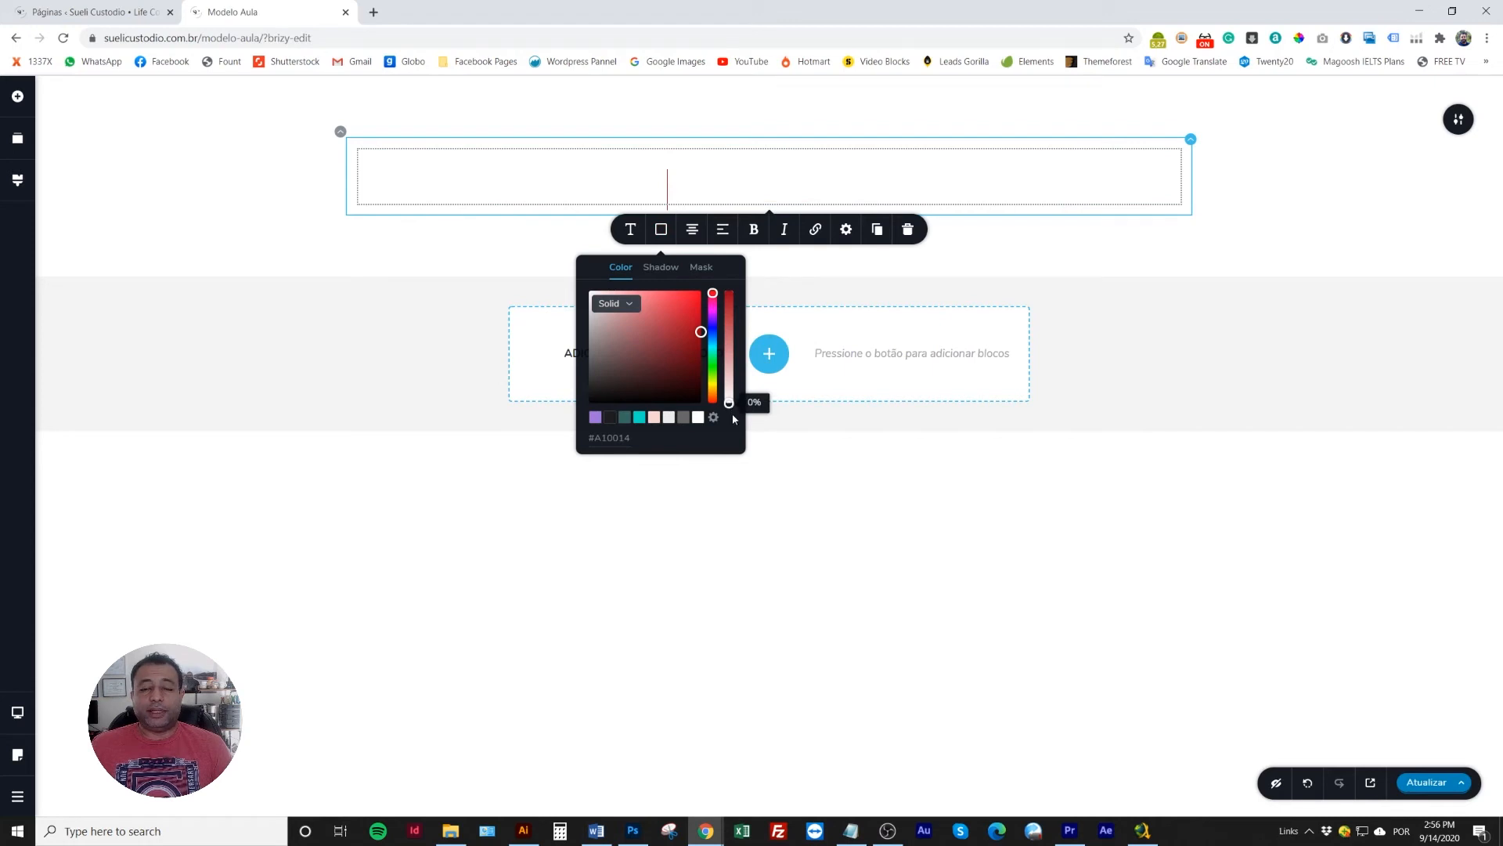
# - Restore the paragraph's text to full opacity, set it to the dark teal palette color, and close the color settings
pyautogui.moveTo(732, 415); pyautogui.dragTo(730, 348)
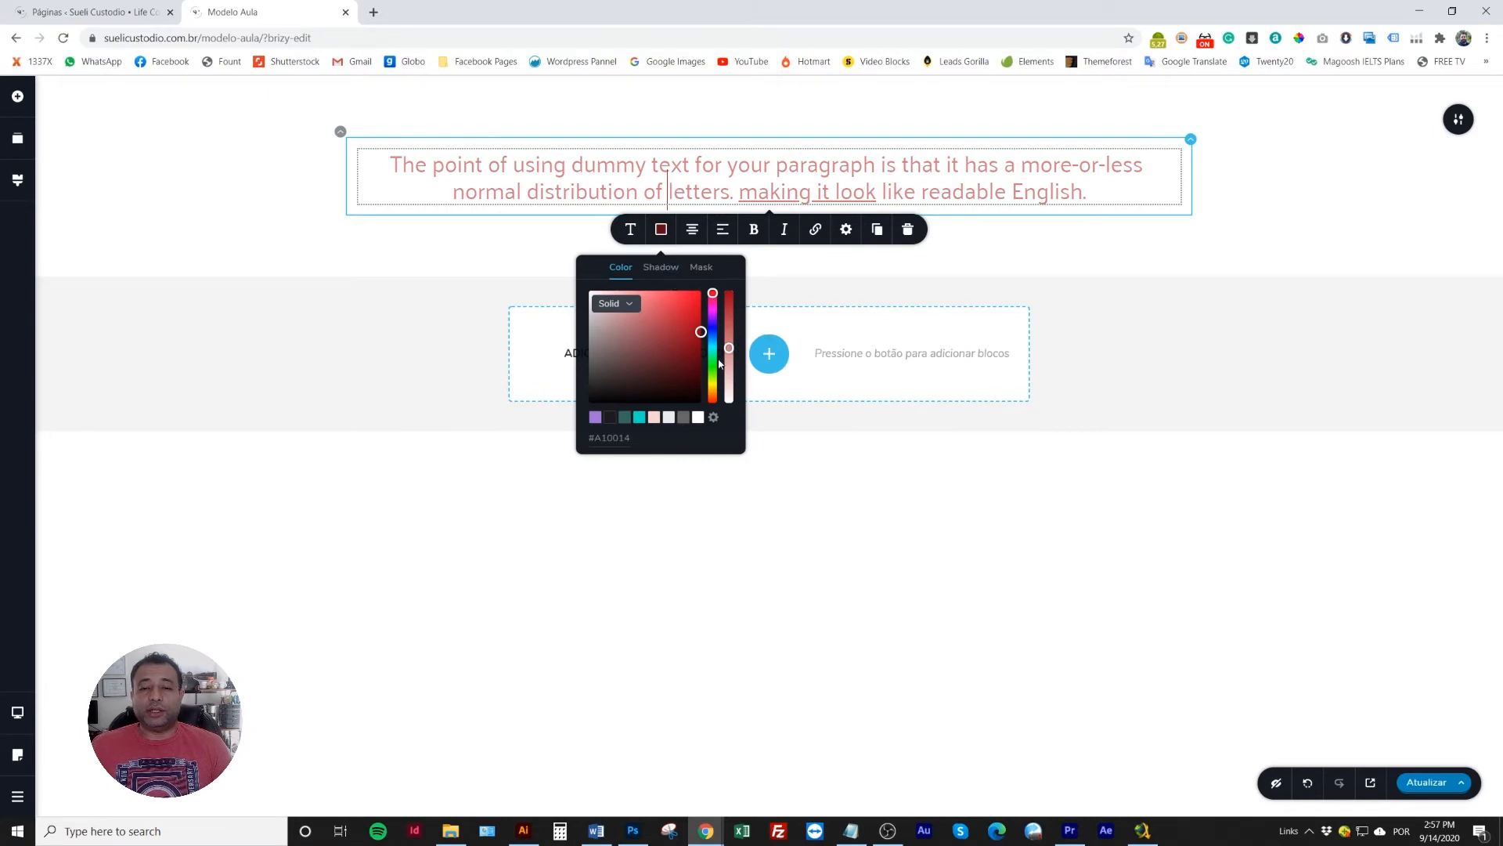
pyautogui.moveTo(729, 350); pyautogui.dragTo(729, 291)
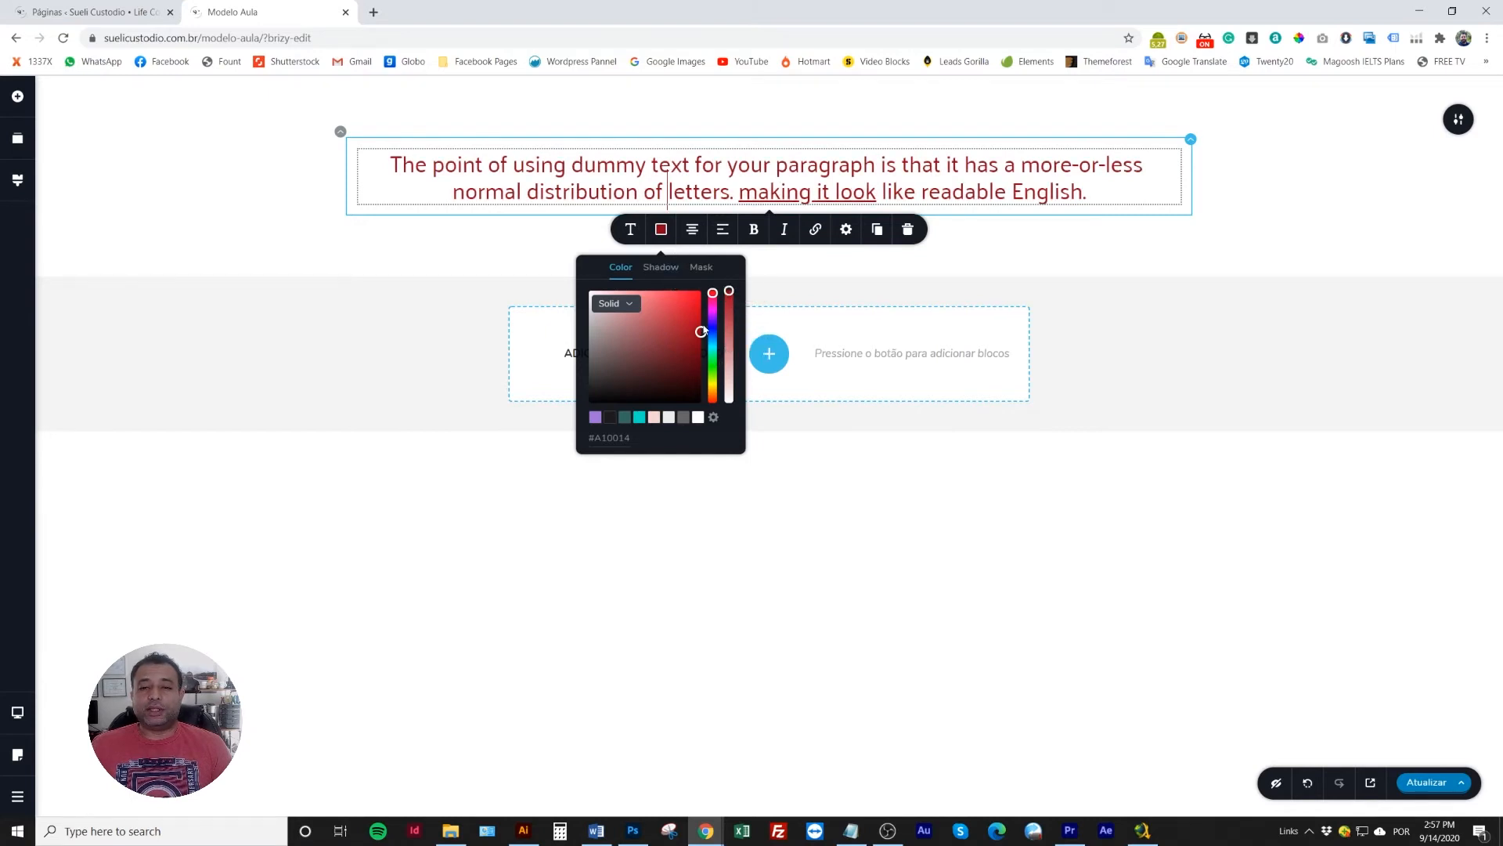
pyautogui.click(625, 417)
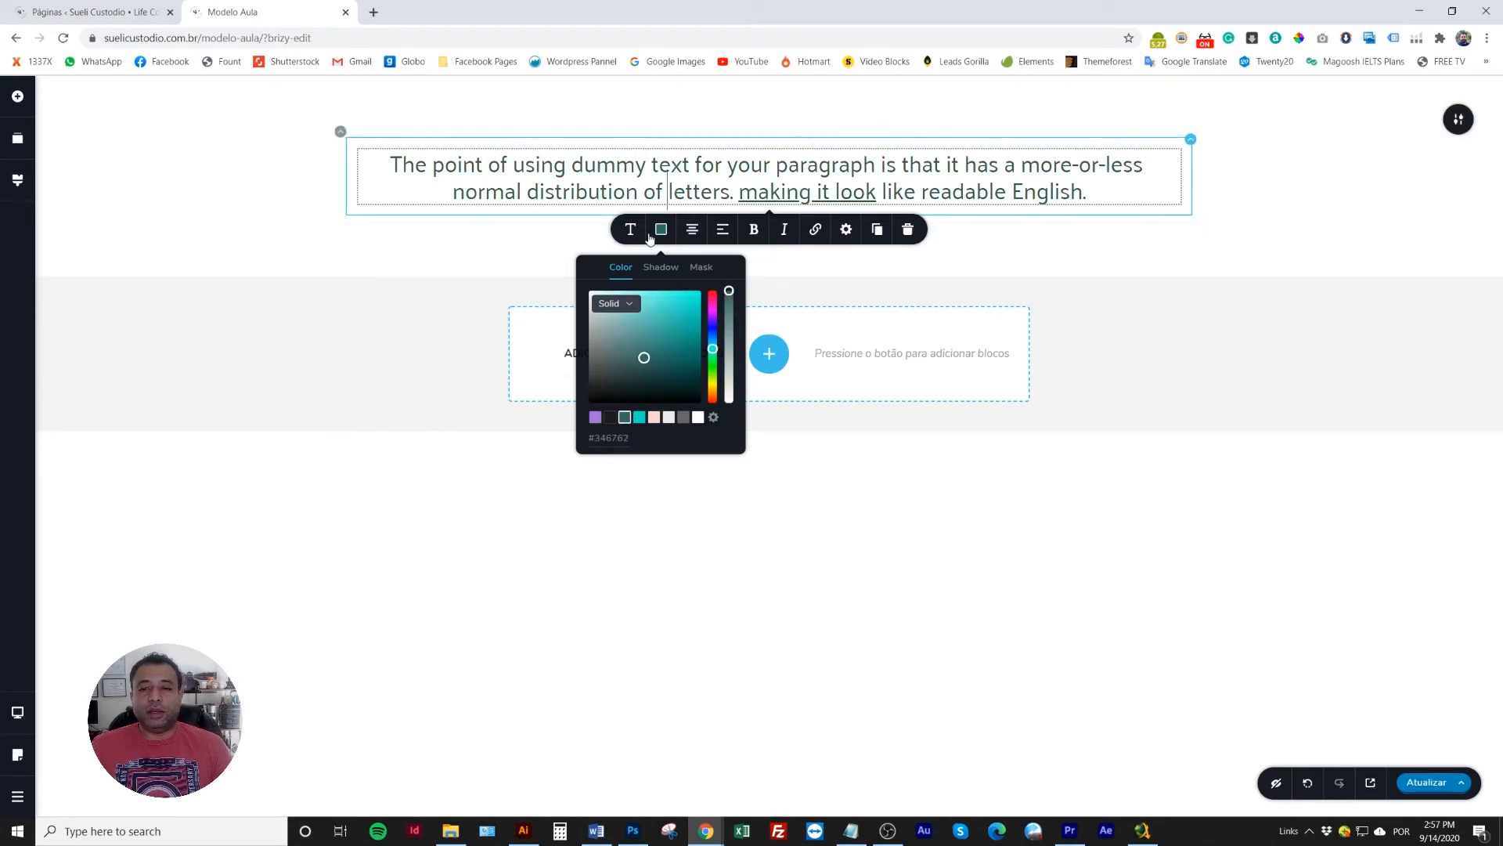
pyautogui.click(556, 229)
# - Try right and justified alignment on the whole paragraph and leave it left-aligned
pyautogui.tripleClick(712, 192)
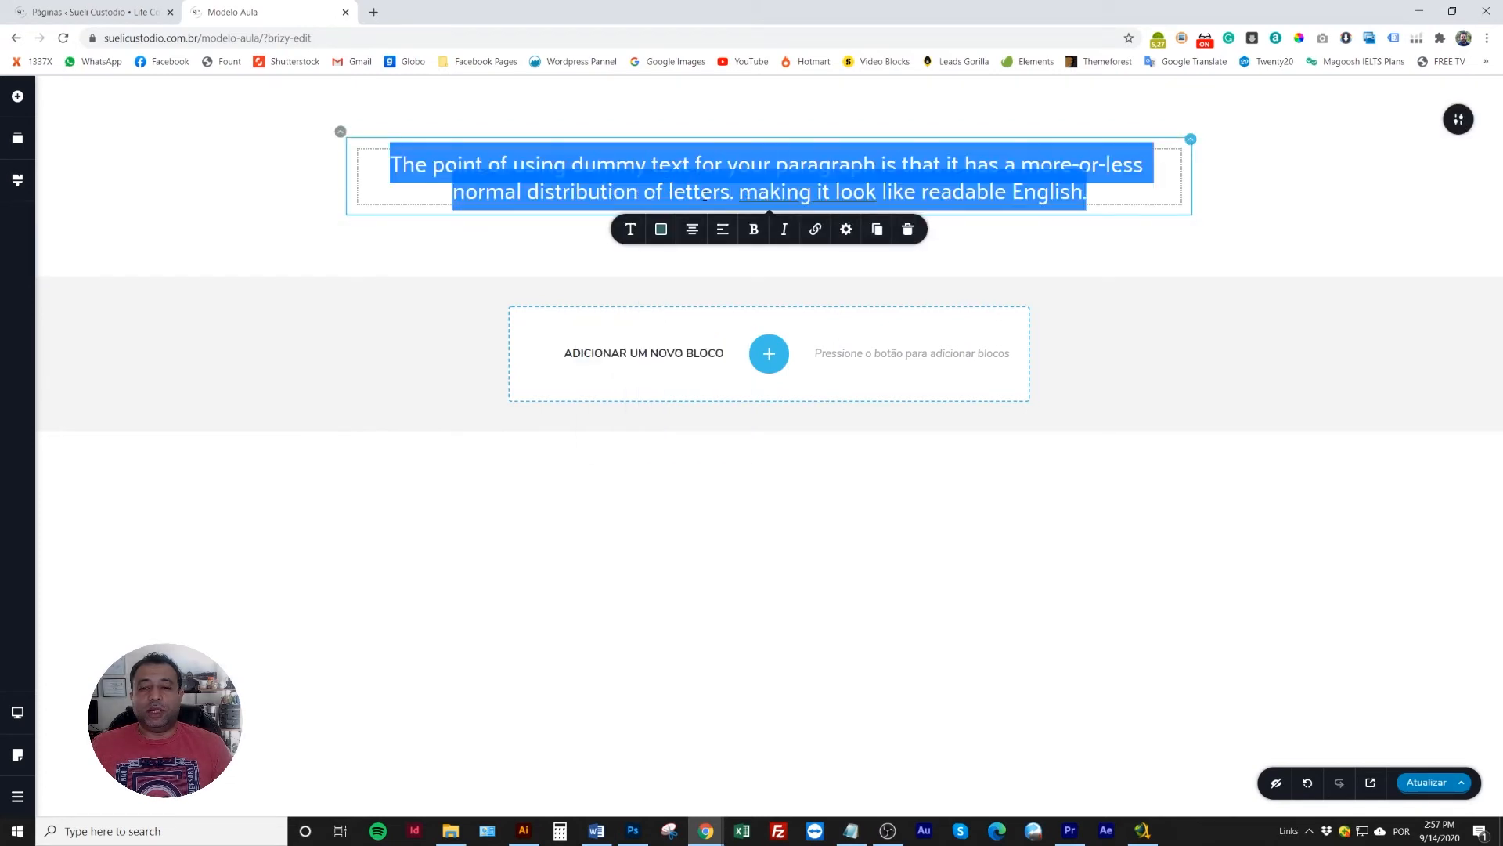
pyautogui.click(693, 235)
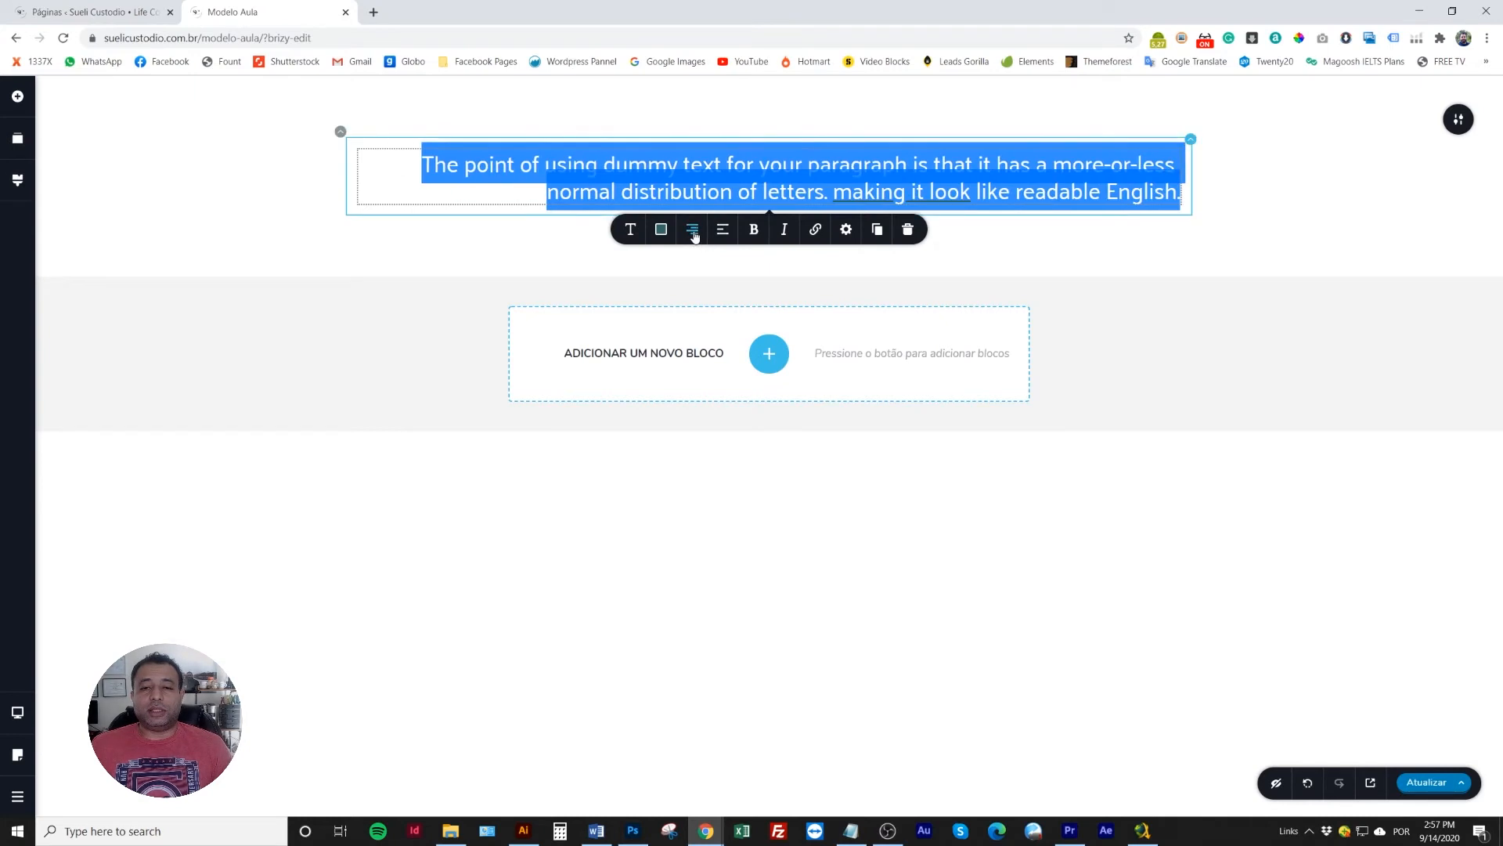
pyautogui.click(694, 234)
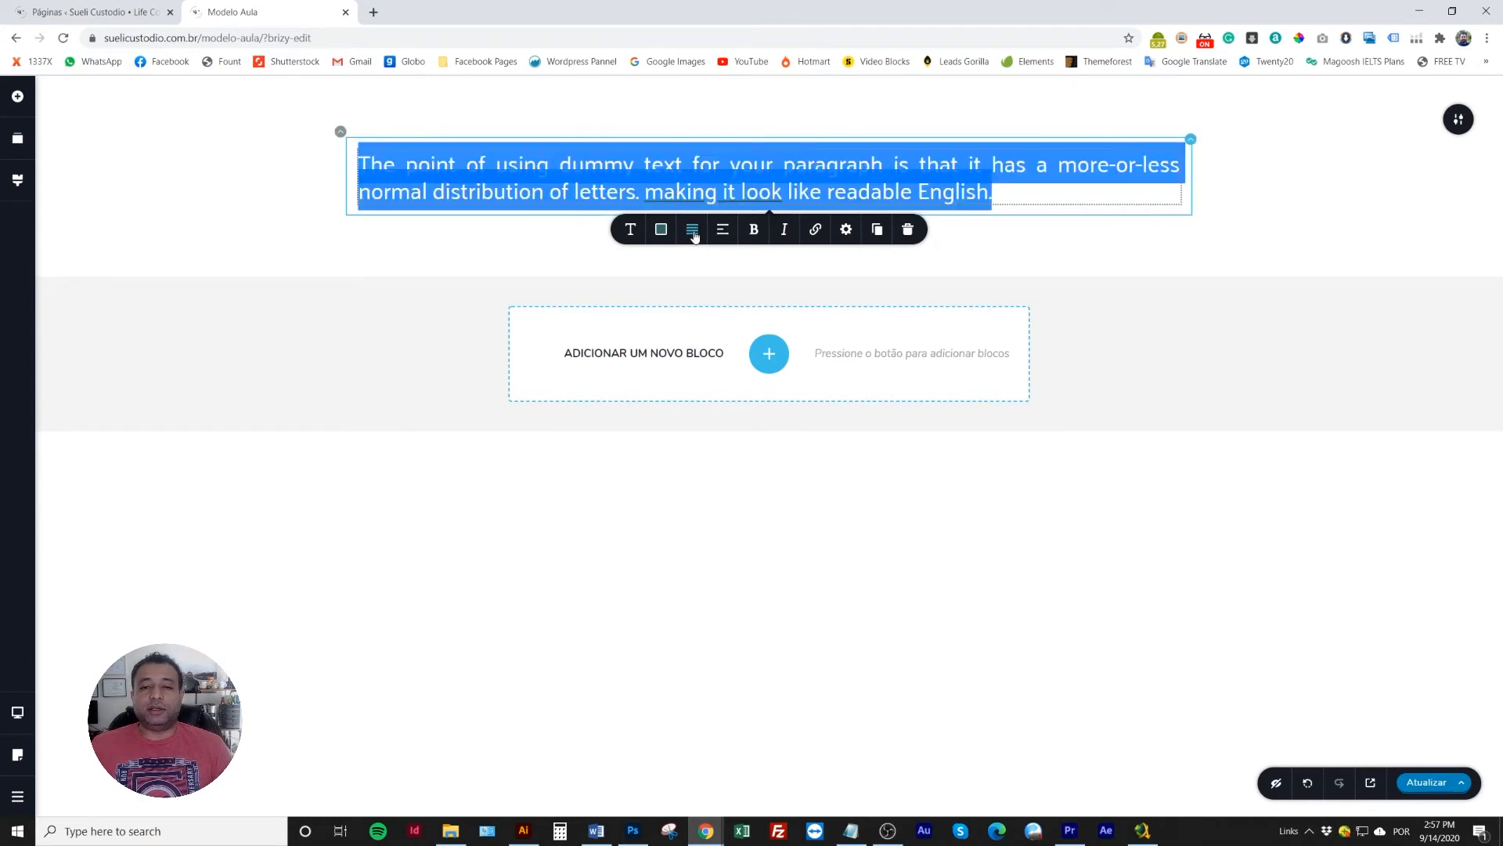
pyautogui.click(694, 235)
# - Try list formatting on the paragraph, starting with a numbered list, and return it to plain text
pyautogui.click(724, 231)
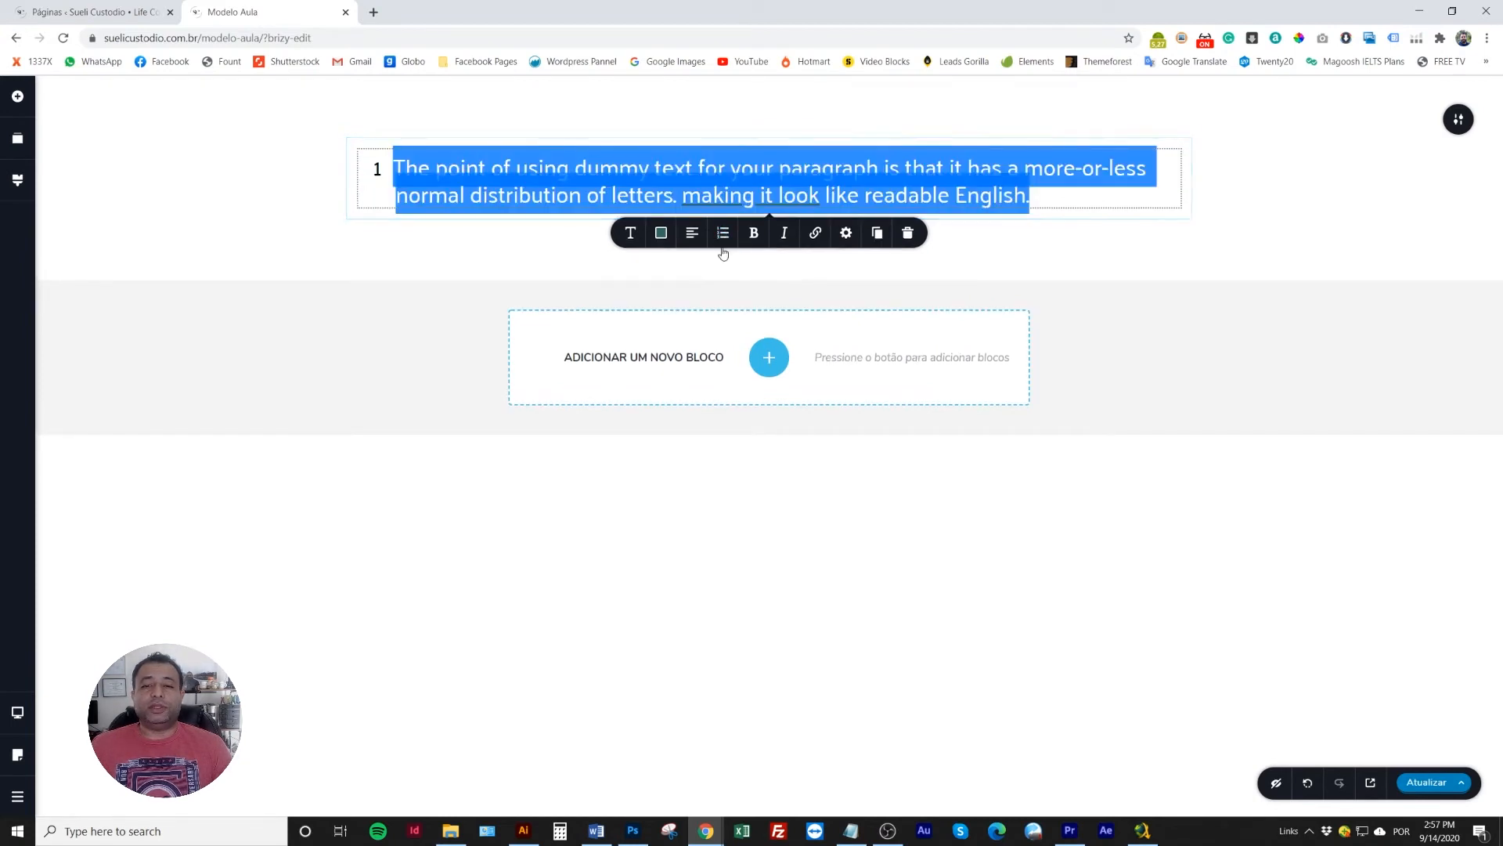
pyautogui.click(427, 196)
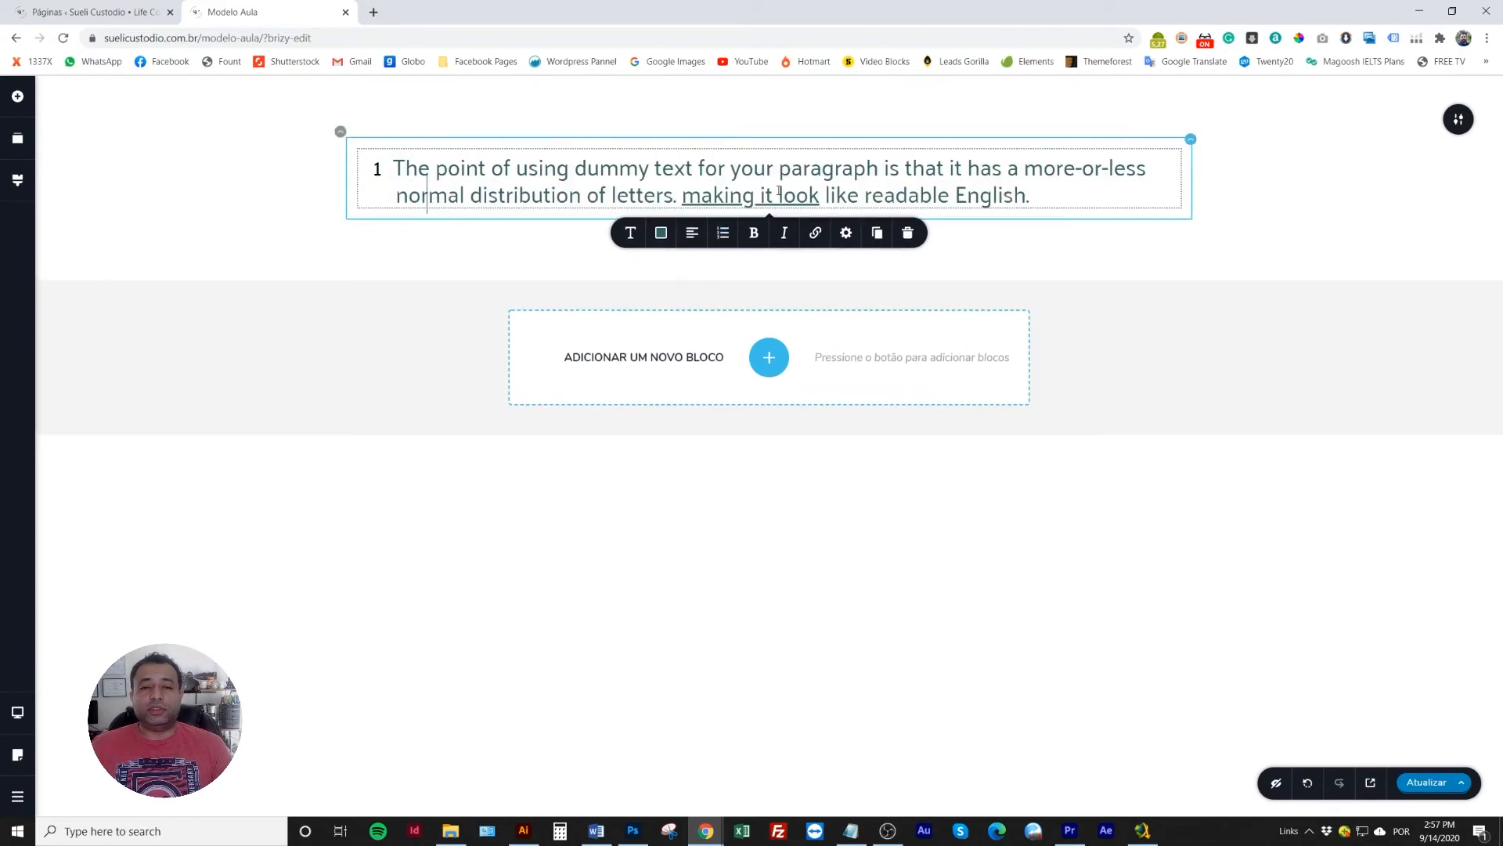
pyautogui.click(723, 238)
pyautogui.click(723, 239)
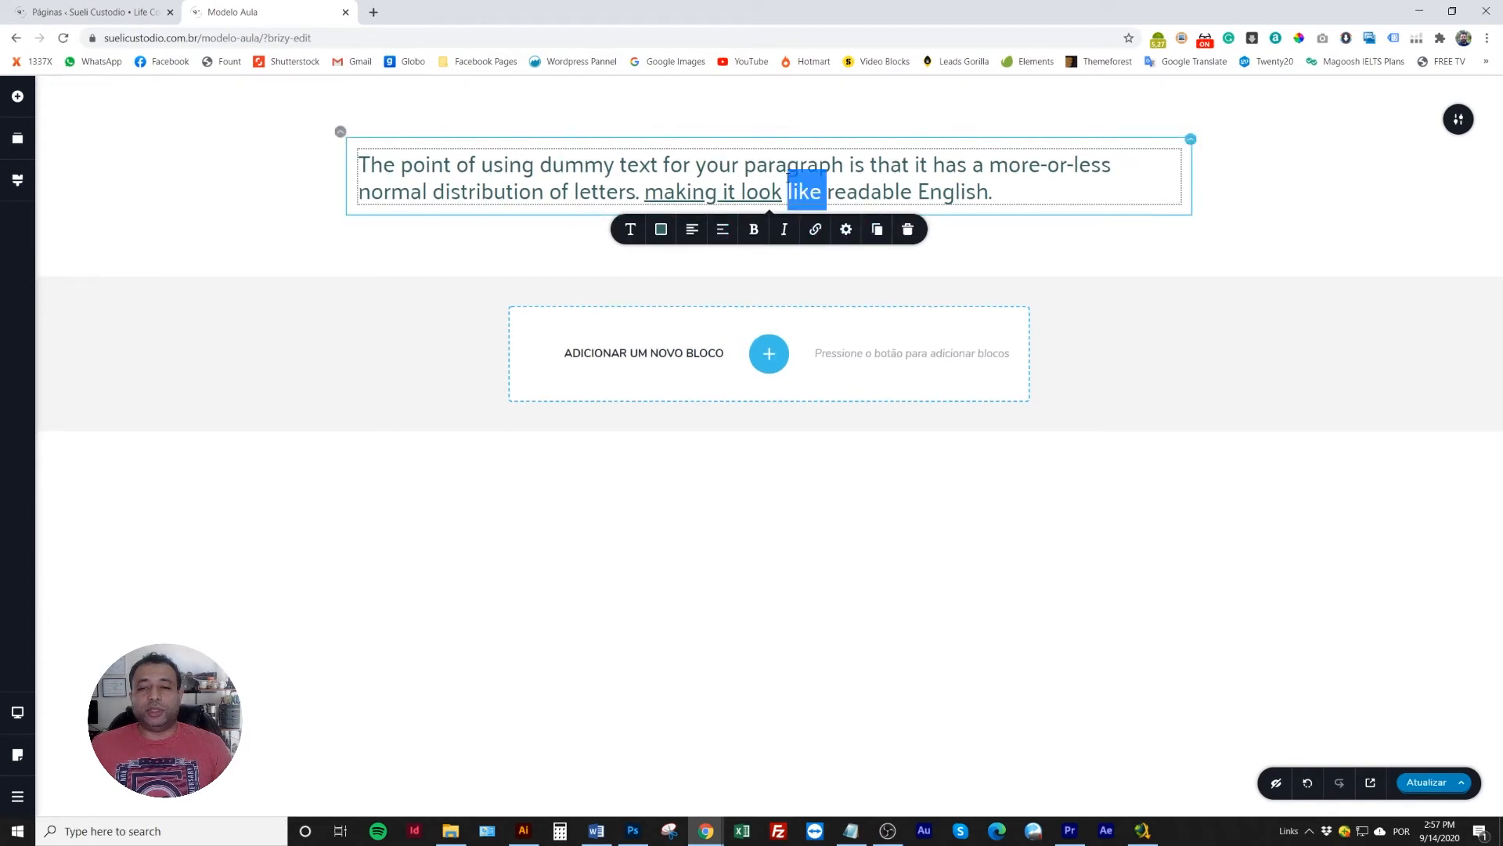
# - Select the whole paragraph and try the spacing above and below it, leaving both at 0 px
pyautogui.tripleClick(807, 192)
pyautogui.click(846, 229)
pyautogui.moveTo(826, 282)
pyautogui.mouseDown()
pyautogui.moveTo(872, 283)
pyautogui.moveTo(824, 281)
pyautogui.mouseUp()
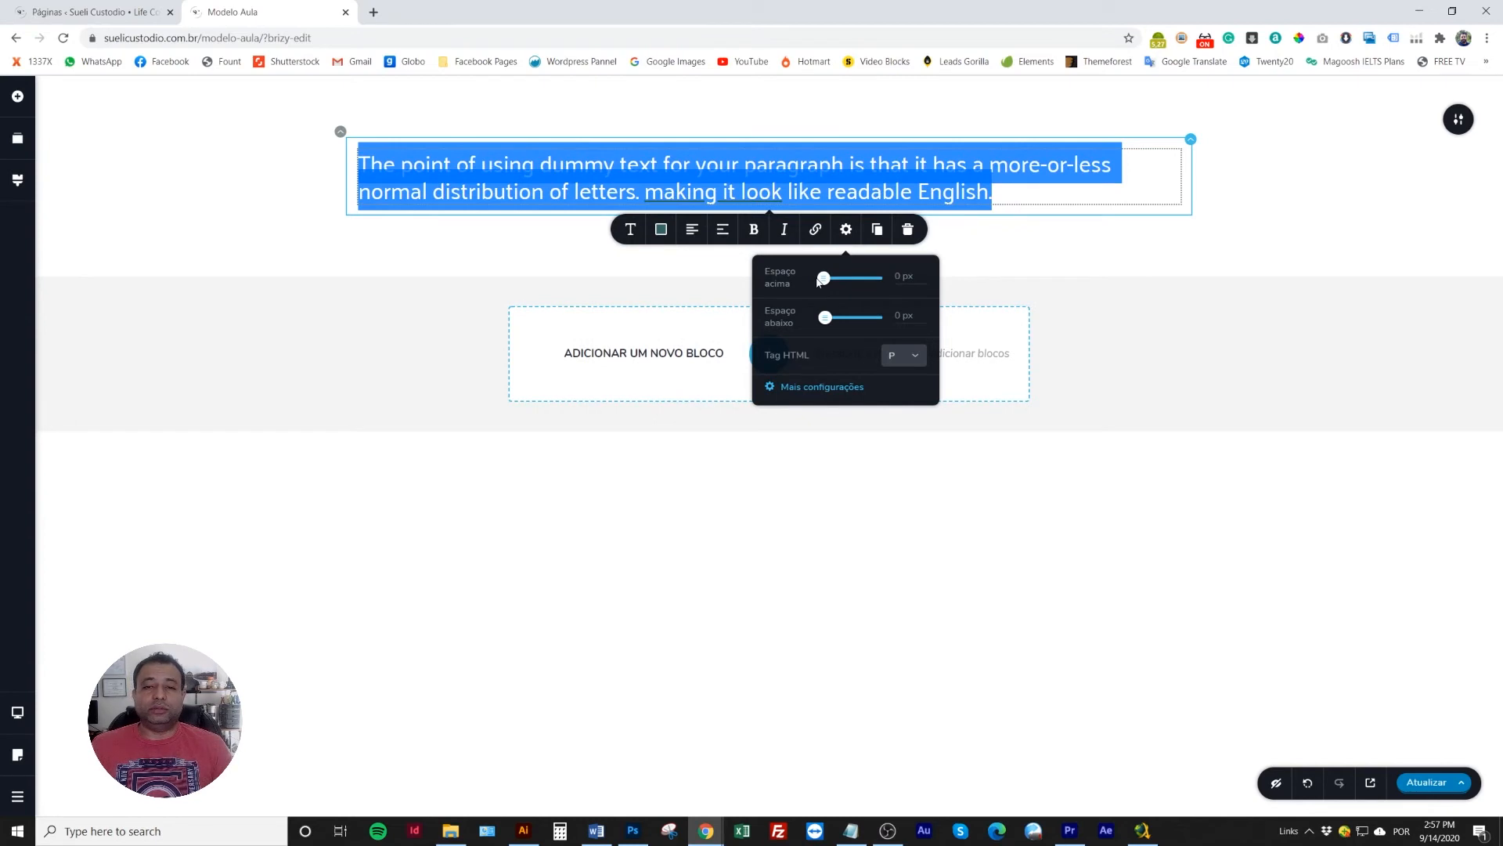
pyautogui.click(795, 187)
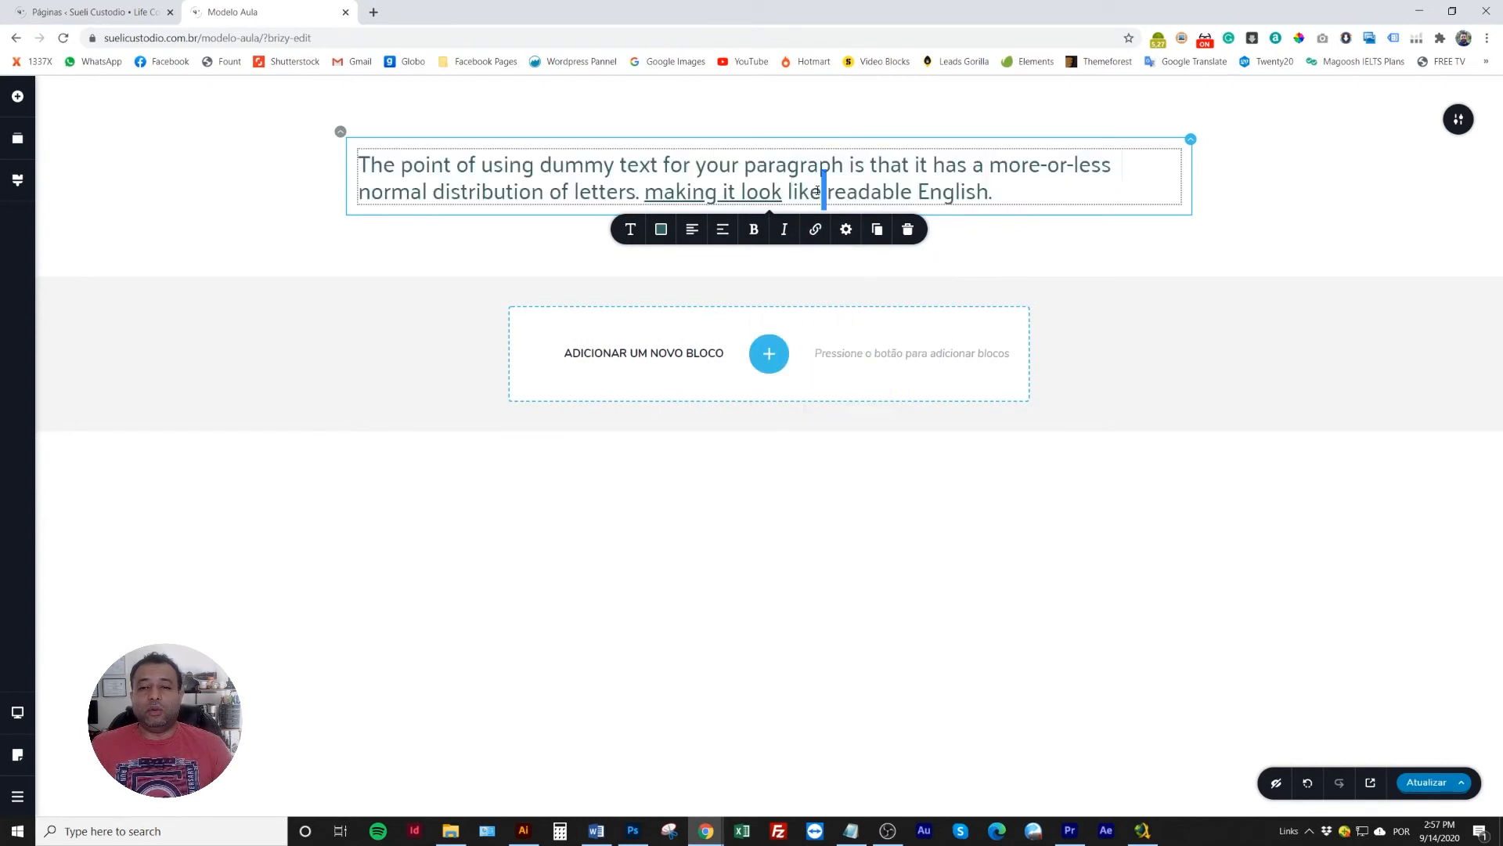
pyautogui.tripleClick(822, 191)
pyautogui.click(846, 229)
pyautogui.moveTo(825, 317)
pyautogui.mouseDown()
pyautogui.moveTo(887, 321)
pyautogui.moveTo(826, 321)
pyautogui.mouseUp()
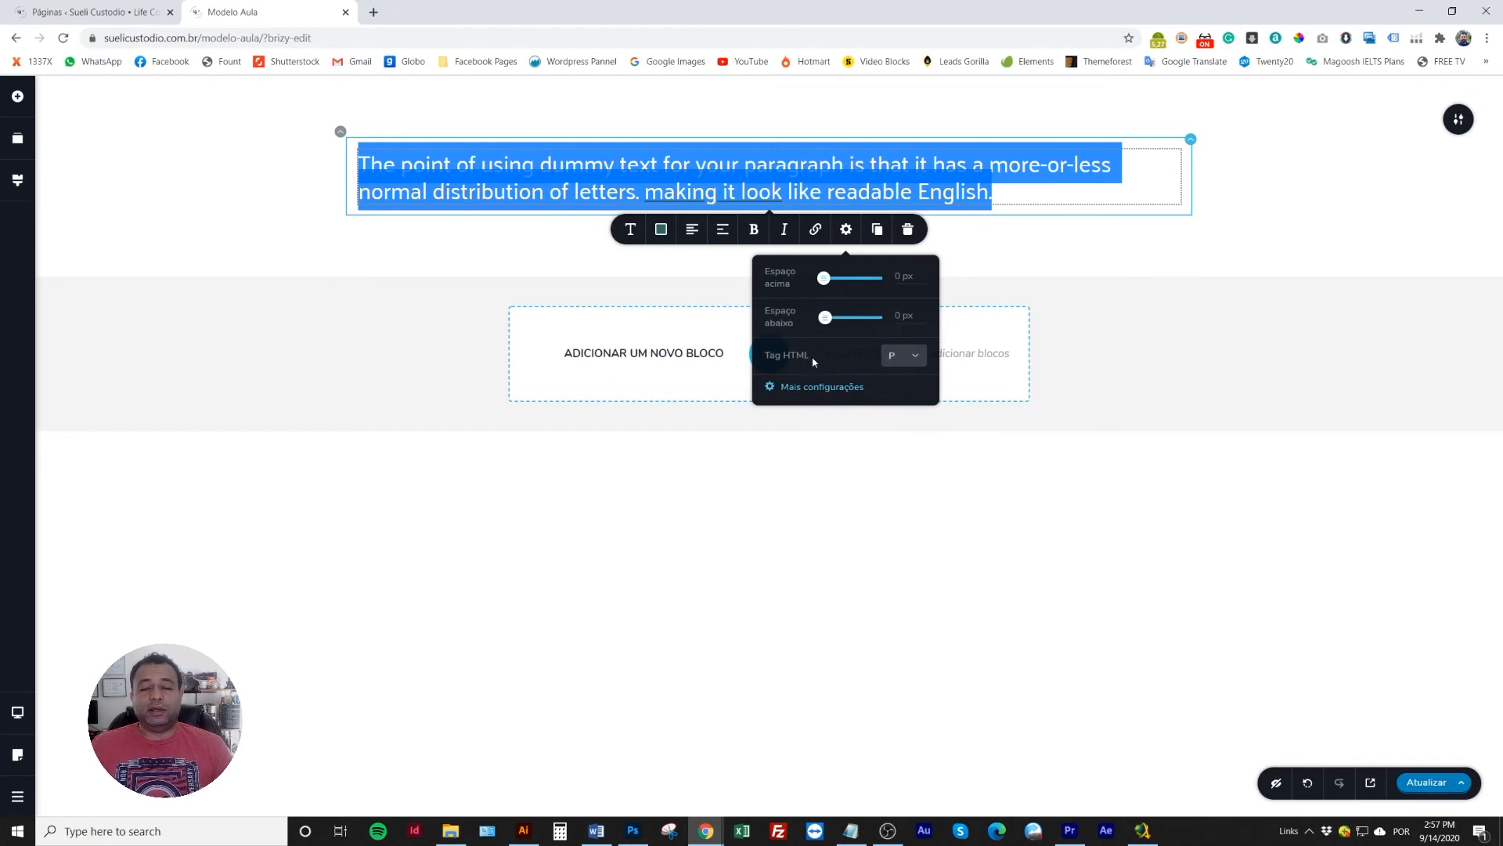
# - Try H1 and H2 as the paragraph's HTML tag and set it to H3
pyautogui.click(915, 358)
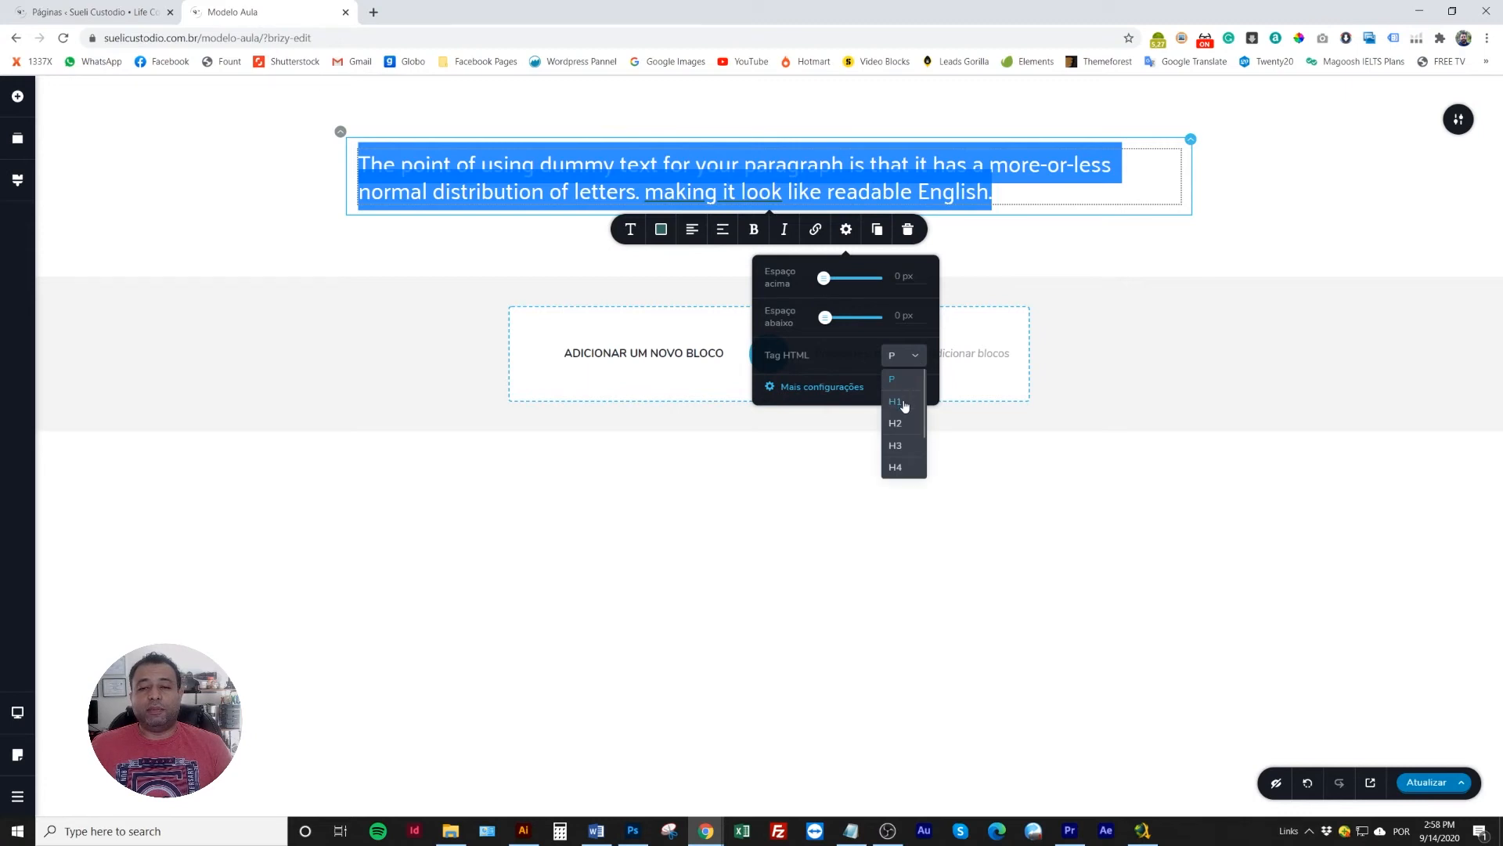
pyautogui.click(895, 400)
pyautogui.click(917, 359)
pyautogui.click(895, 422)
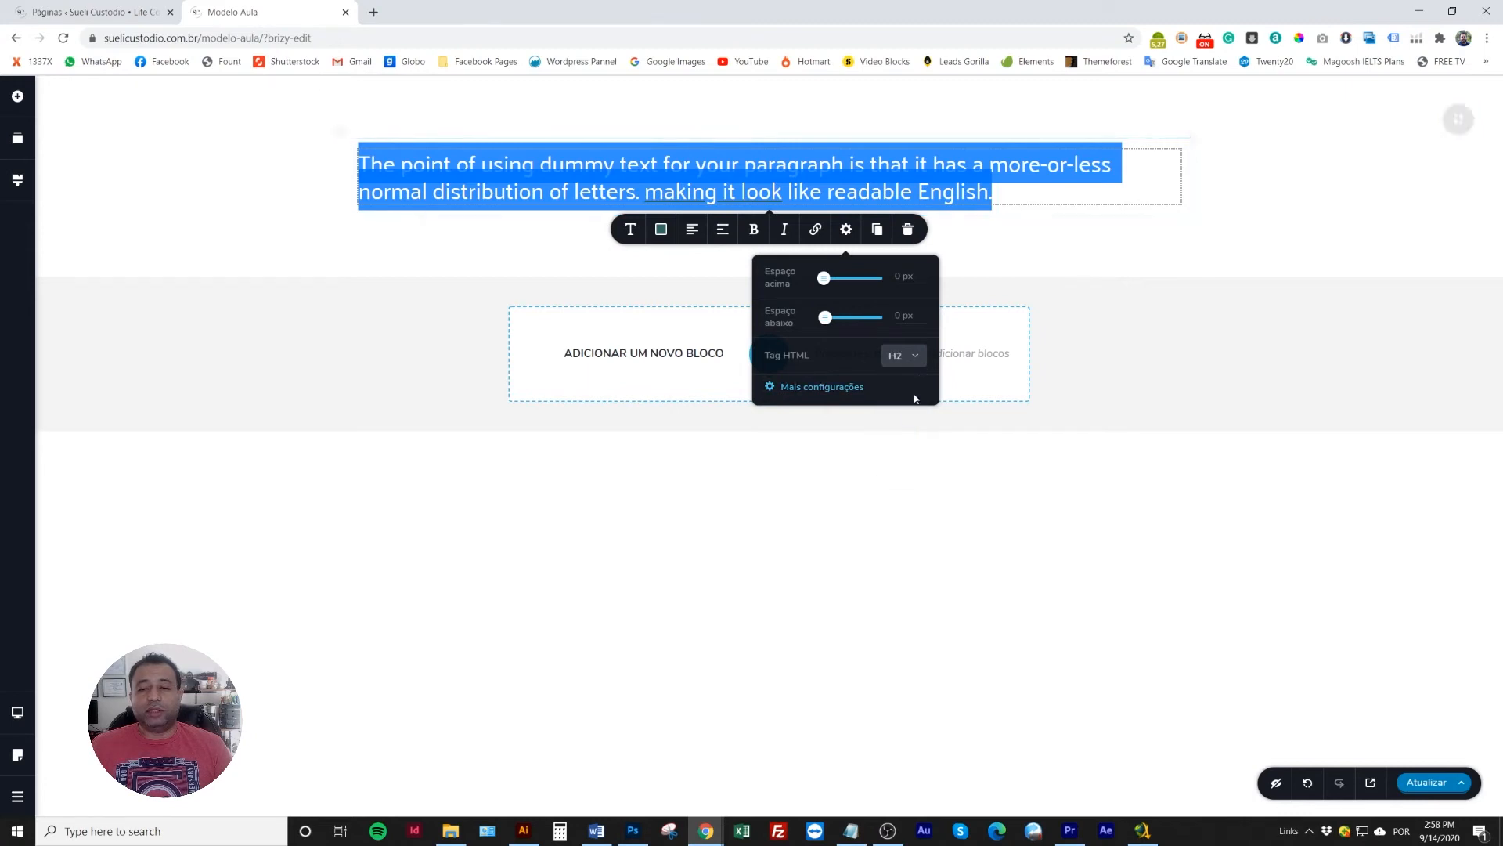
pyautogui.click(901, 356)
pyautogui.click(900, 446)
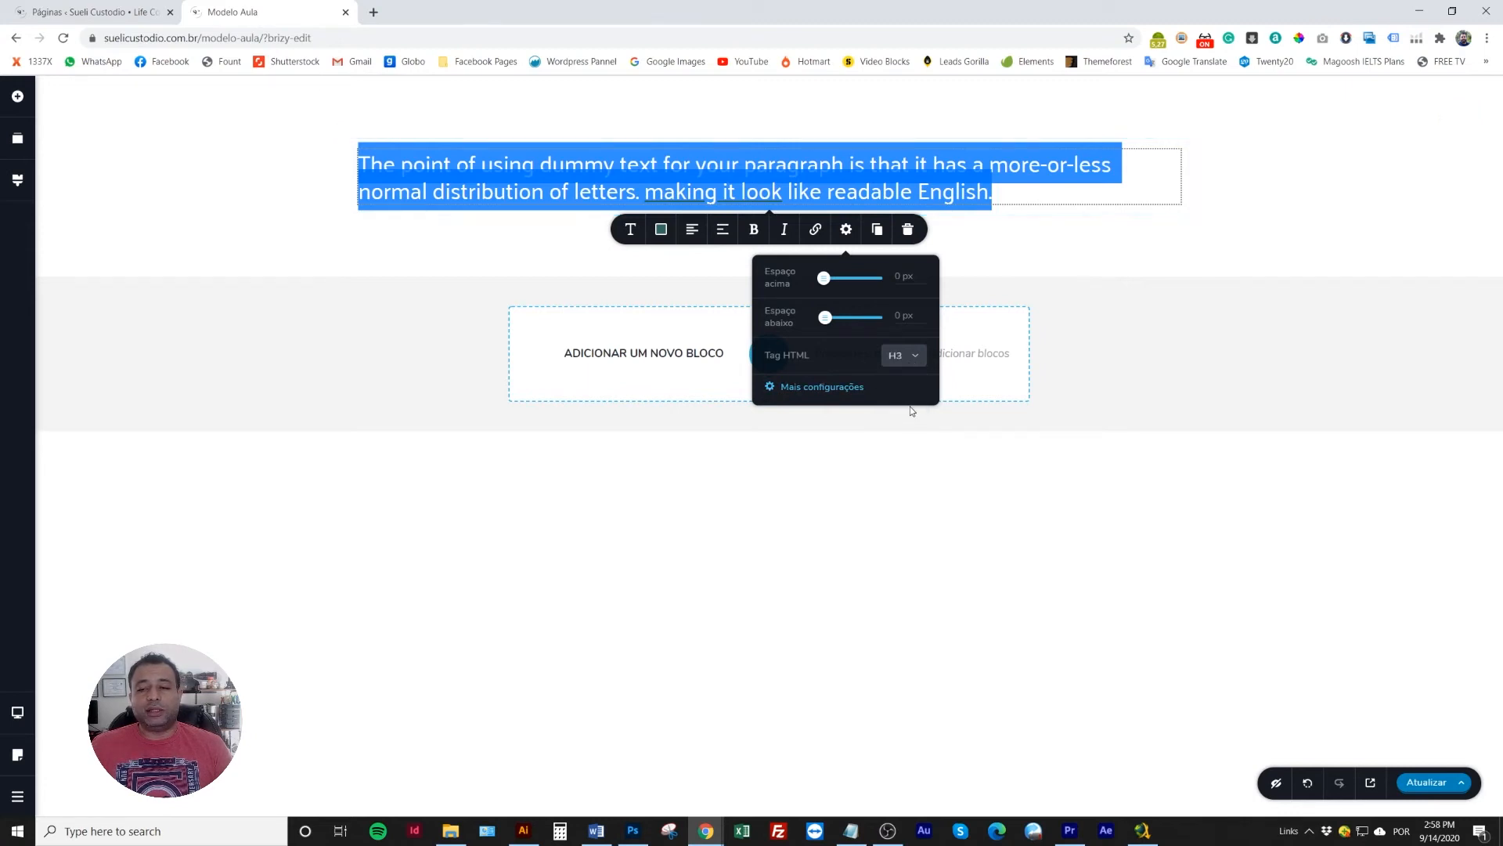
pyautogui.click(913, 356)
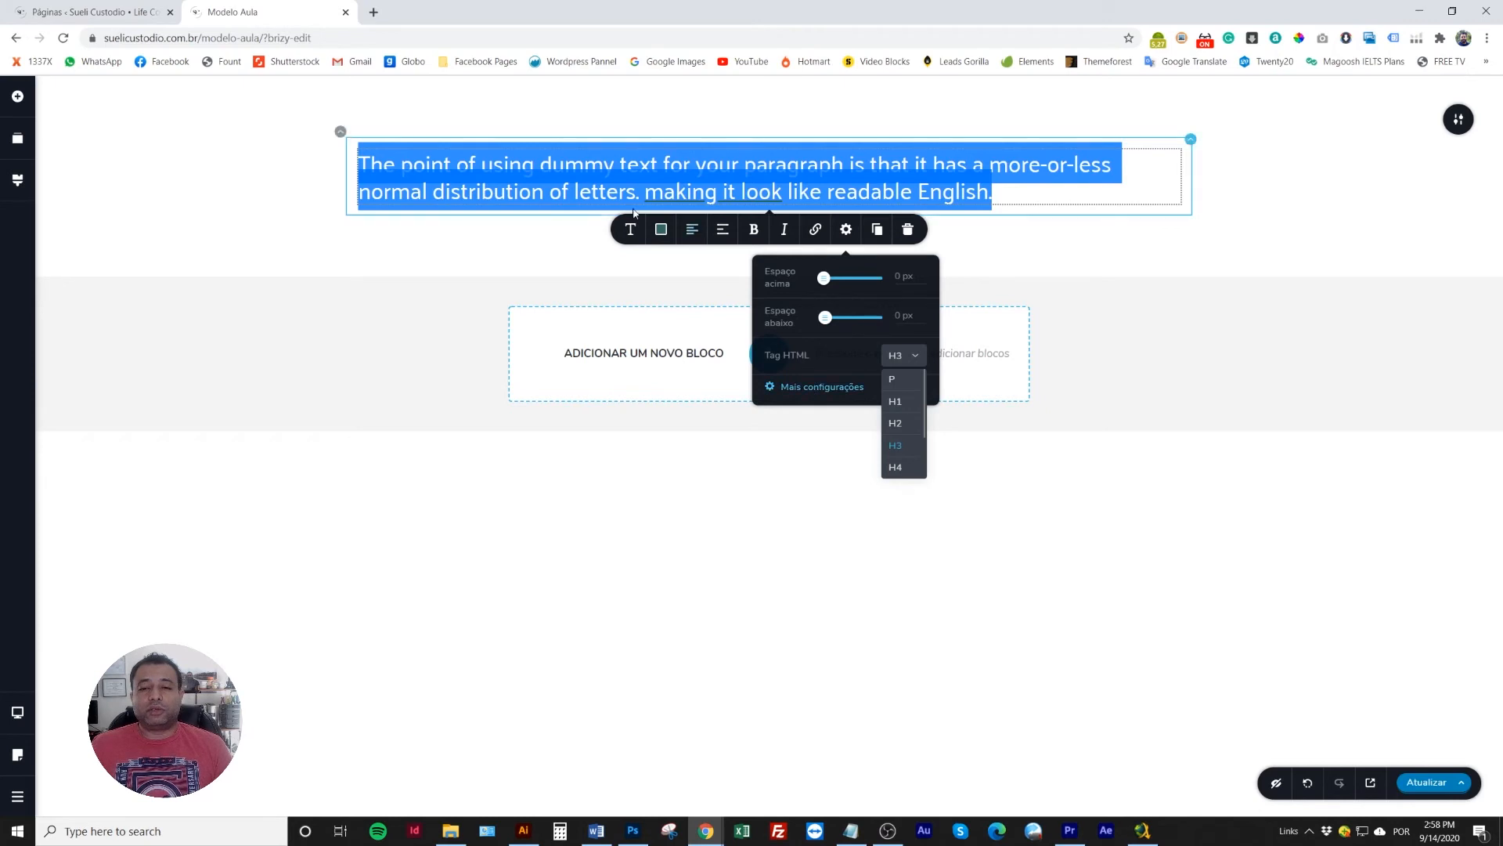
pyautogui.click(607, 192)
# - Open the text element's additional settings and try its uniform and per-side padding, using 54 px and returning to 0
pyautogui.tripleClick(659, 192)
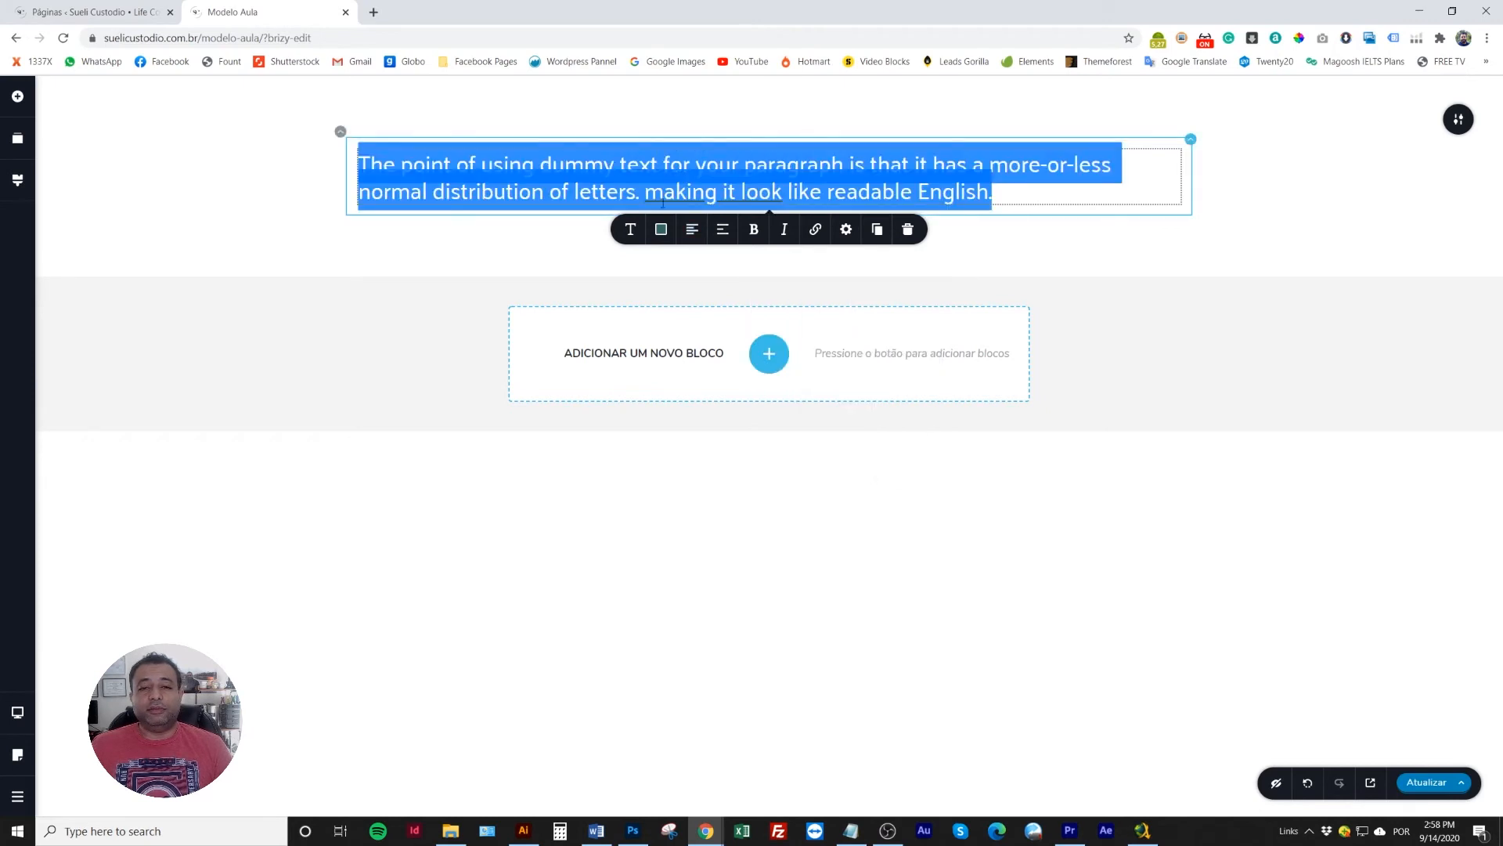
pyautogui.click(845, 230)
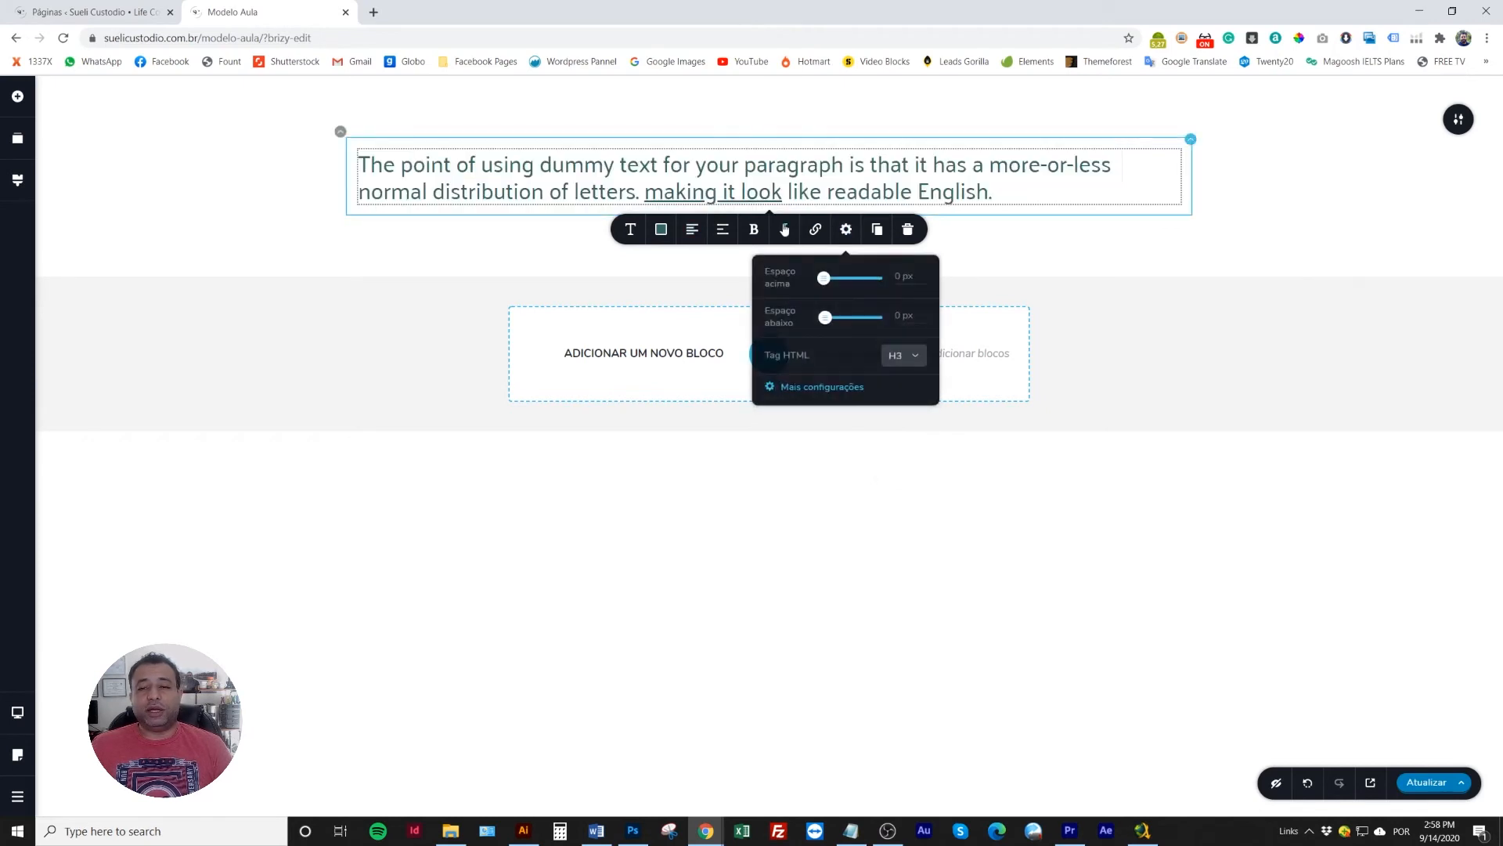
pyautogui.click(807, 387)
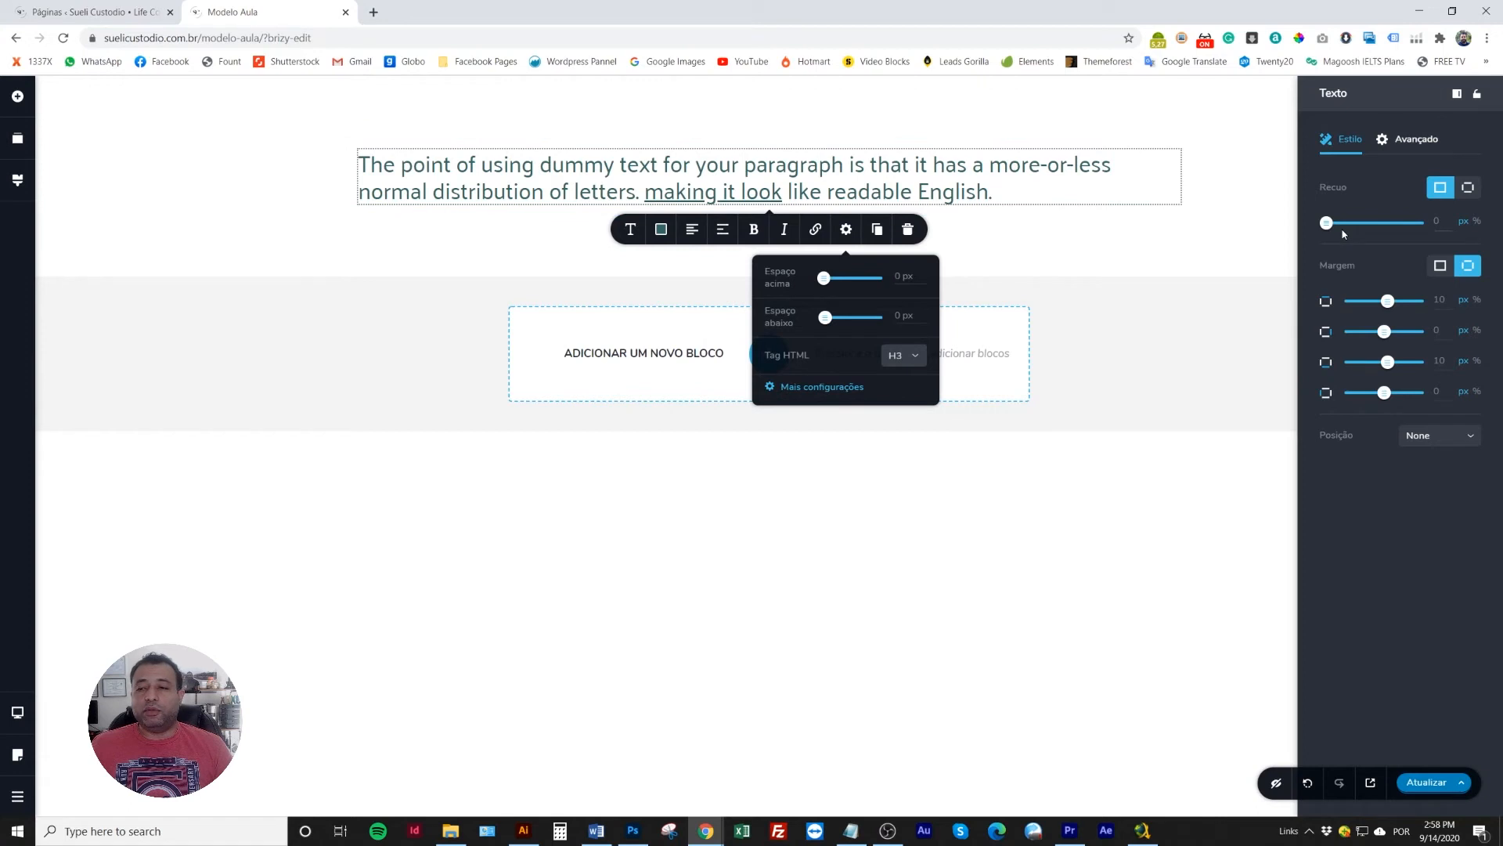
pyautogui.moveTo(1327, 223); pyautogui.dragTo(1376, 223)
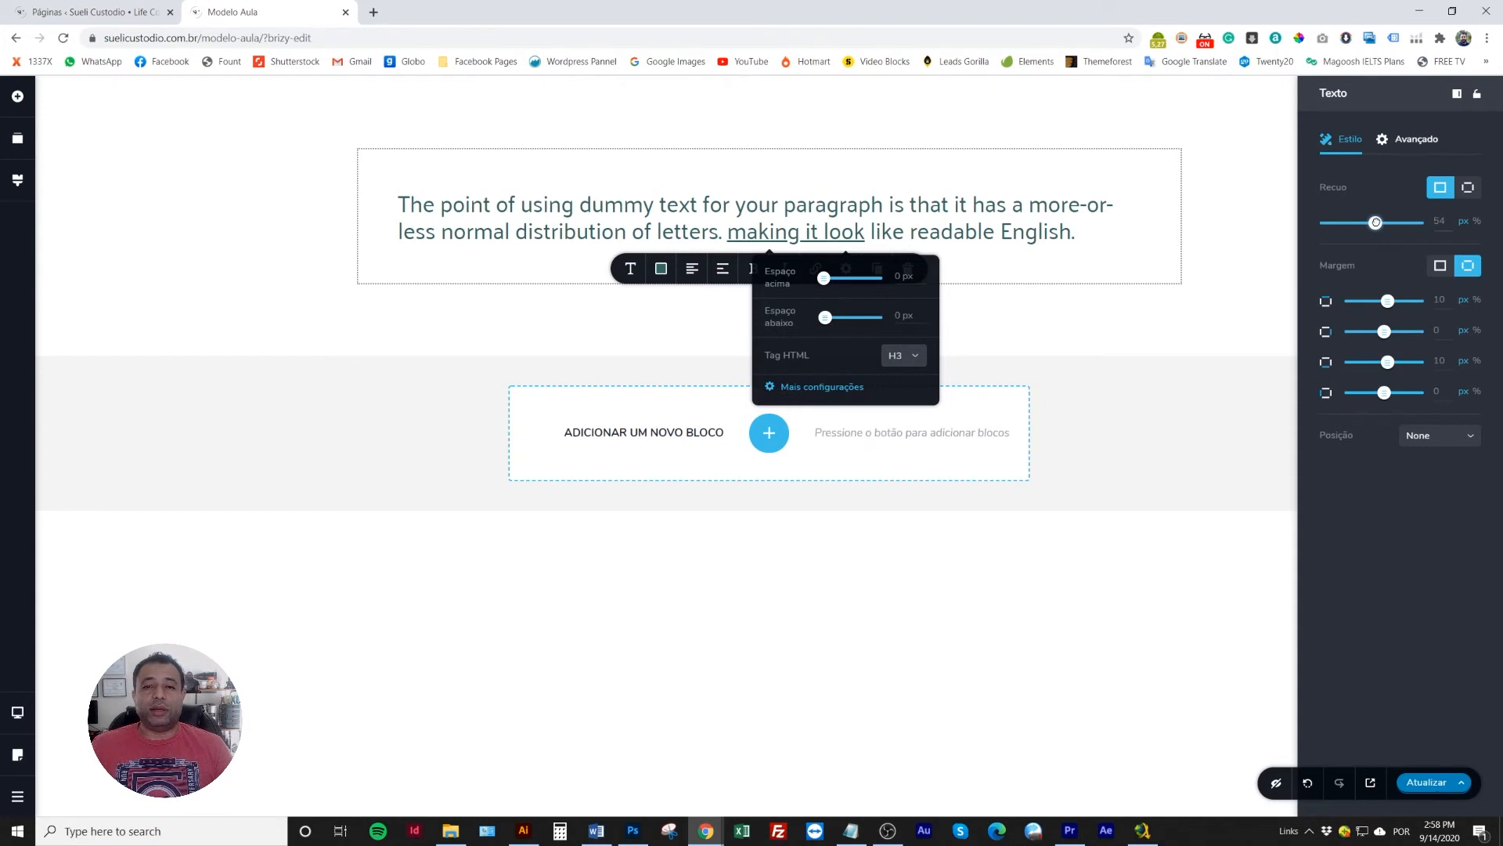
pyautogui.moveTo(1376, 222); pyautogui.dragTo(1323, 225)
pyautogui.click(1466, 188)
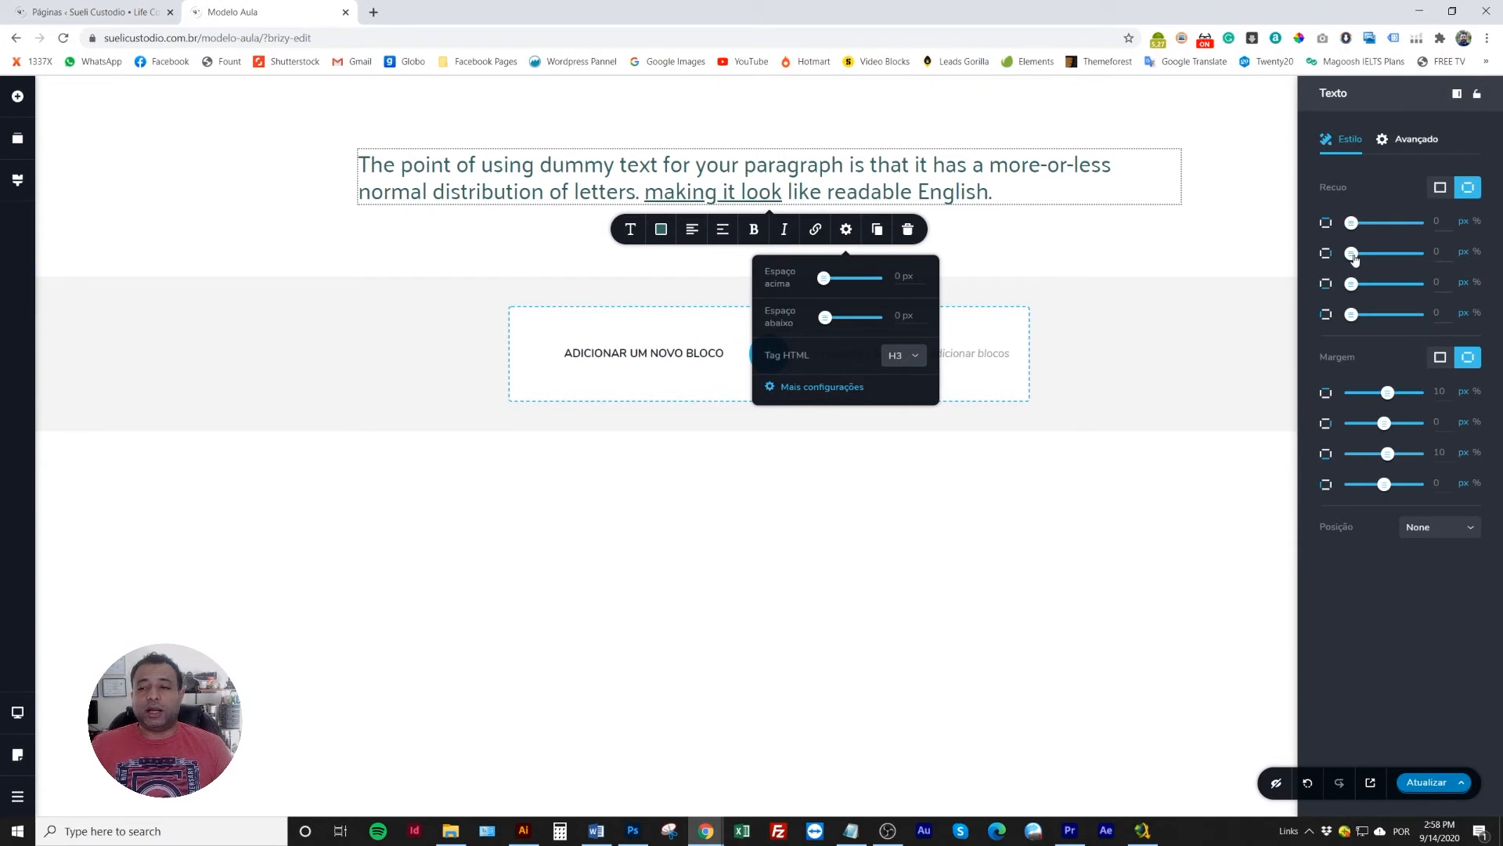
pyautogui.moveTo(1351, 255)
pyautogui.mouseDown()
pyautogui.moveTo(1412, 252)
pyautogui.moveTo(1349, 253)
pyautogui.mouseUp()
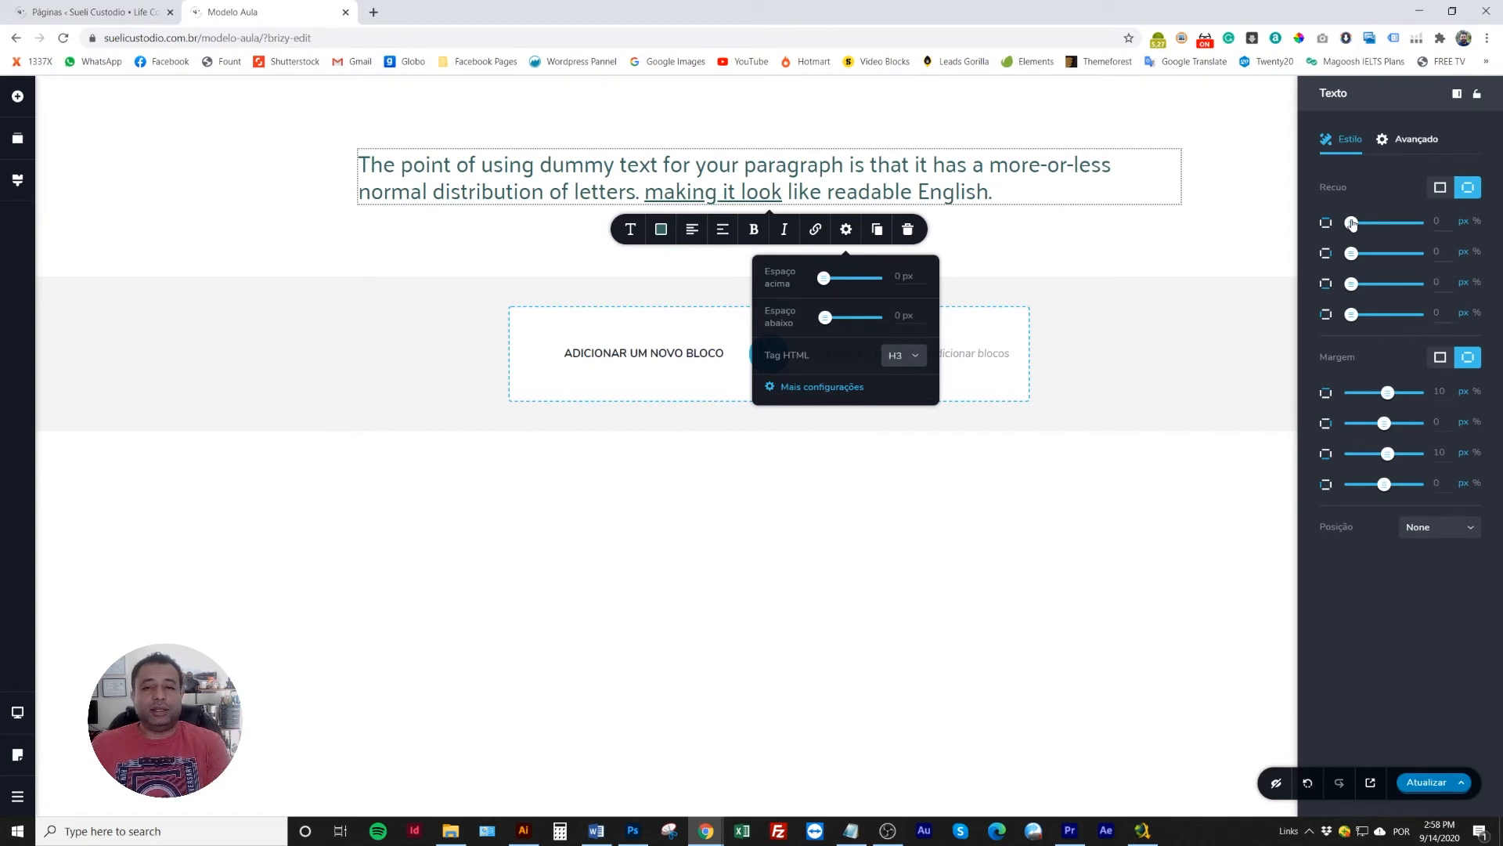
# - Set the text element's uniform padding to 100 px and try adjusting its individual sides
pyautogui.click(1440, 187)
pyautogui.moveTo(1325, 222); pyautogui.dragTo(1416, 226)
pyautogui.click(1468, 187)
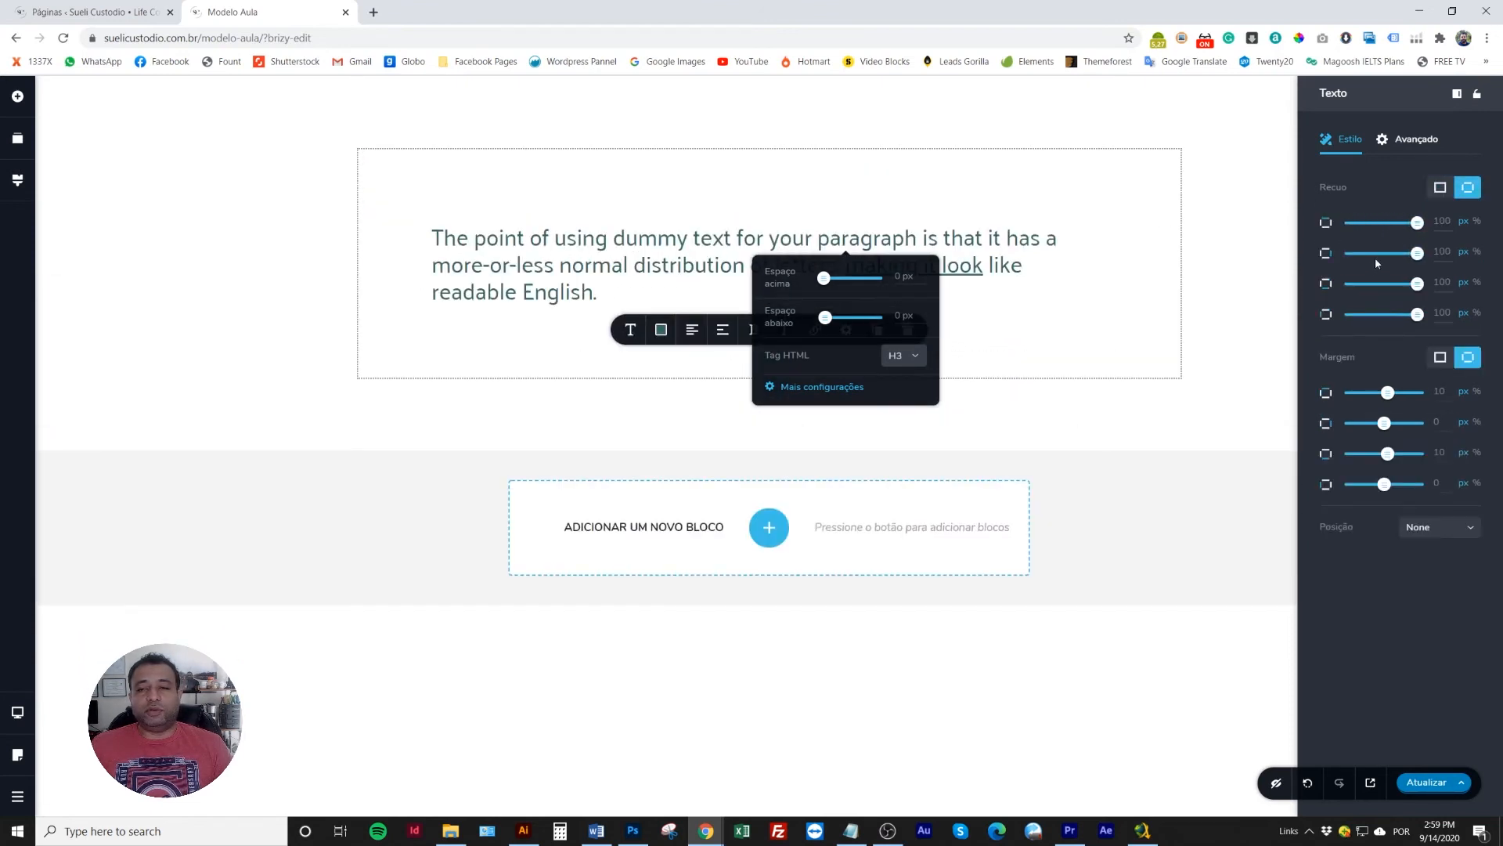
pyautogui.moveTo(1418, 256)
pyautogui.mouseDown()
pyautogui.moveTo(1334, 264)
pyautogui.moveTo(1417, 255)
pyautogui.mouseUp()
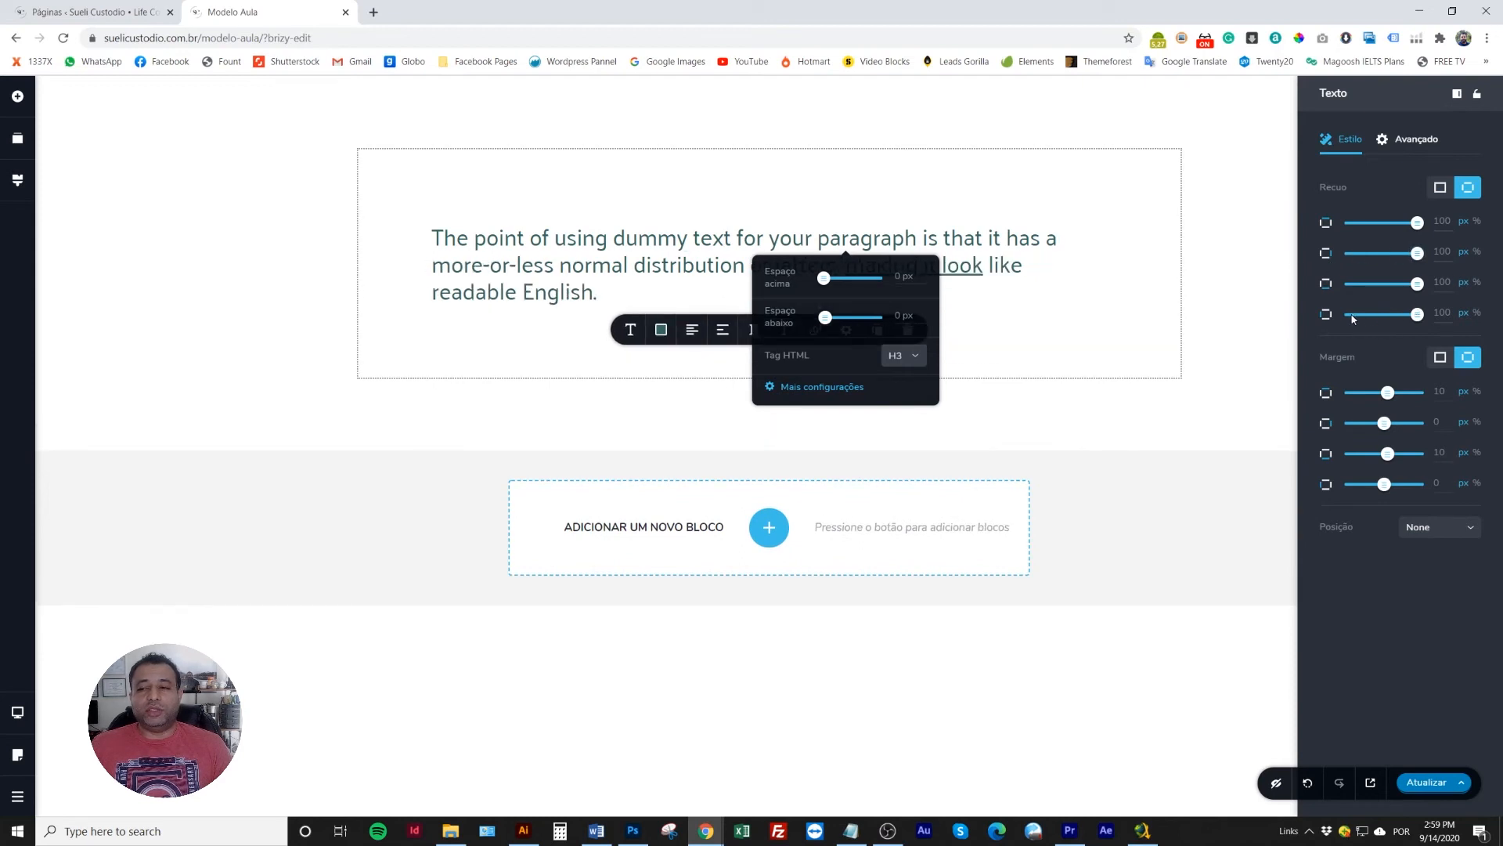
pyautogui.moveTo(1420, 320)
pyautogui.mouseDown()
pyautogui.moveTo(1340, 317)
pyautogui.moveTo(1419, 314)
pyautogui.moveTo(1378, 288)
pyautogui.moveTo(1283, 303)
pyautogui.moveTo(1425, 314)
pyautogui.mouseUp()
pyautogui.moveTo(1415, 223)
pyautogui.mouseDown()
pyautogui.moveTo(1360, 225)
pyautogui.moveTo(1419, 224)
pyautogui.mouseUp()
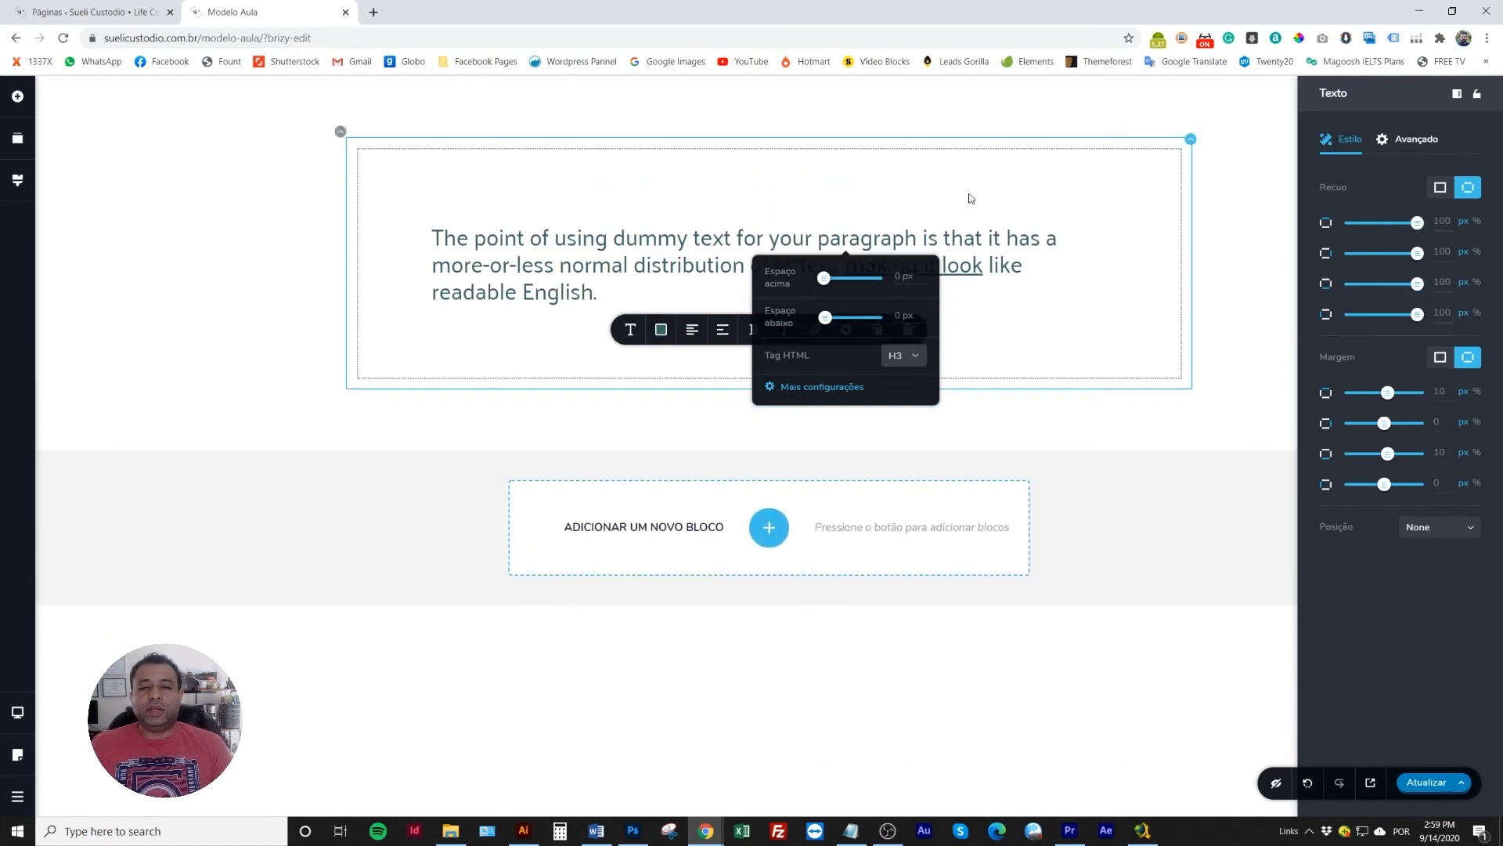
# - Reset the text element's uniform padding to 0 px and close its additional settings
pyautogui.click(1440, 188)
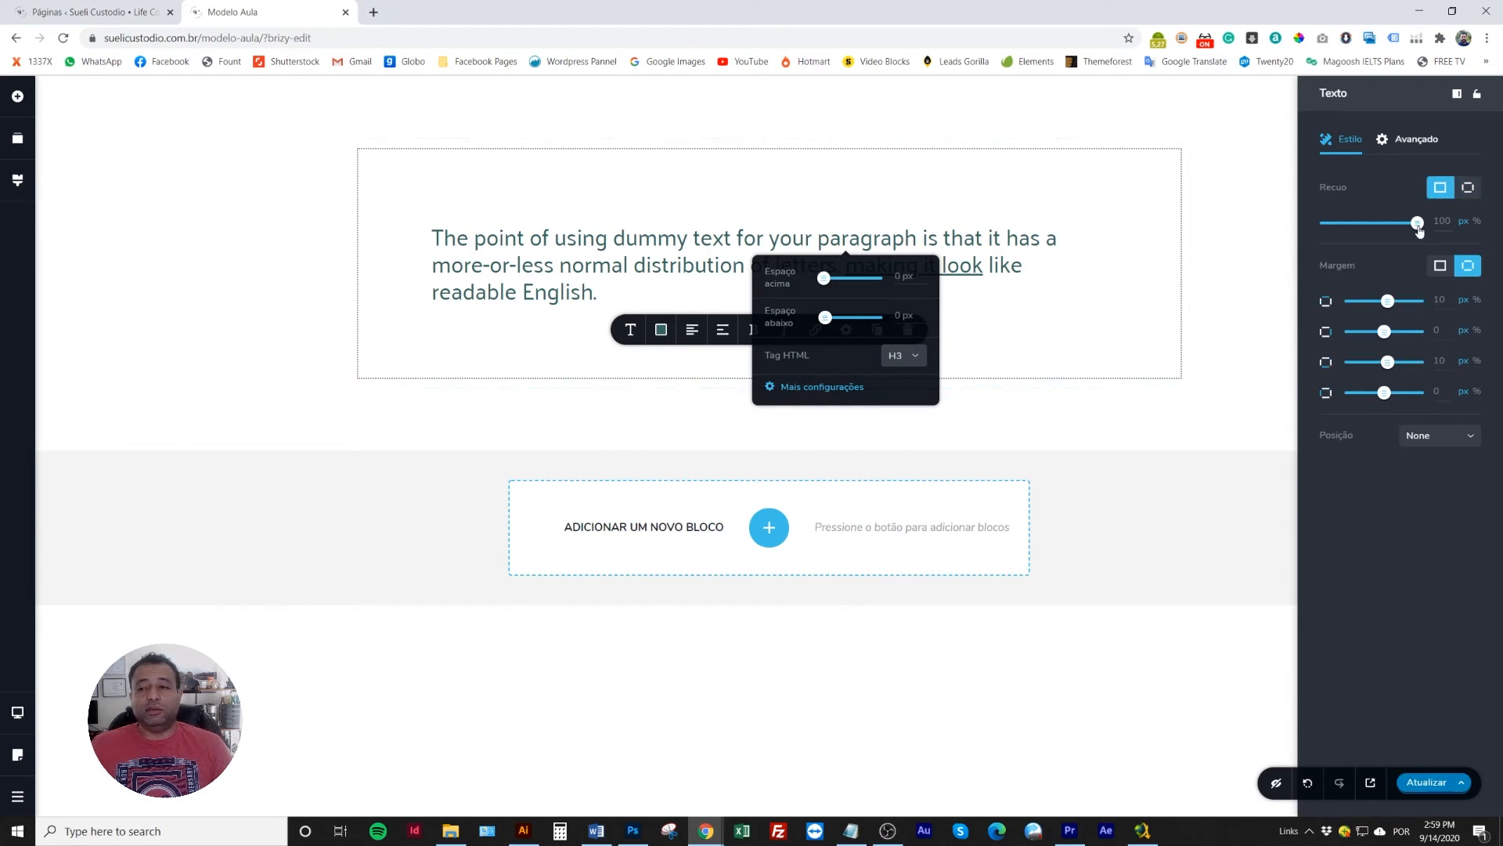
pyautogui.moveTo(1415, 223); pyautogui.dragTo(1326, 225)
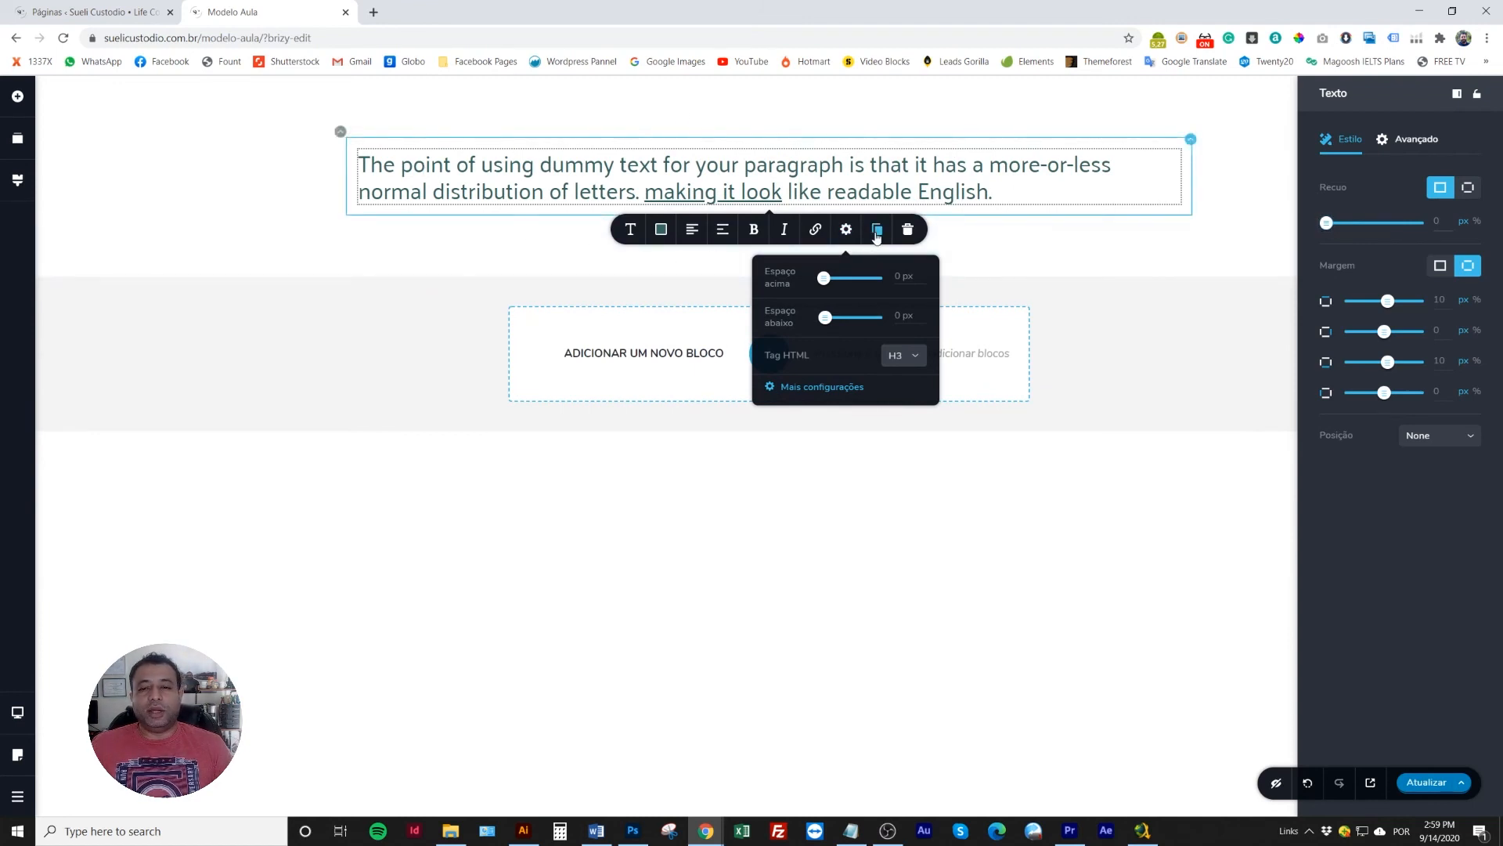
pyautogui.click(523, 237)
# - Duplicate the text element four times within the block
pyautogui.click(852, 180)
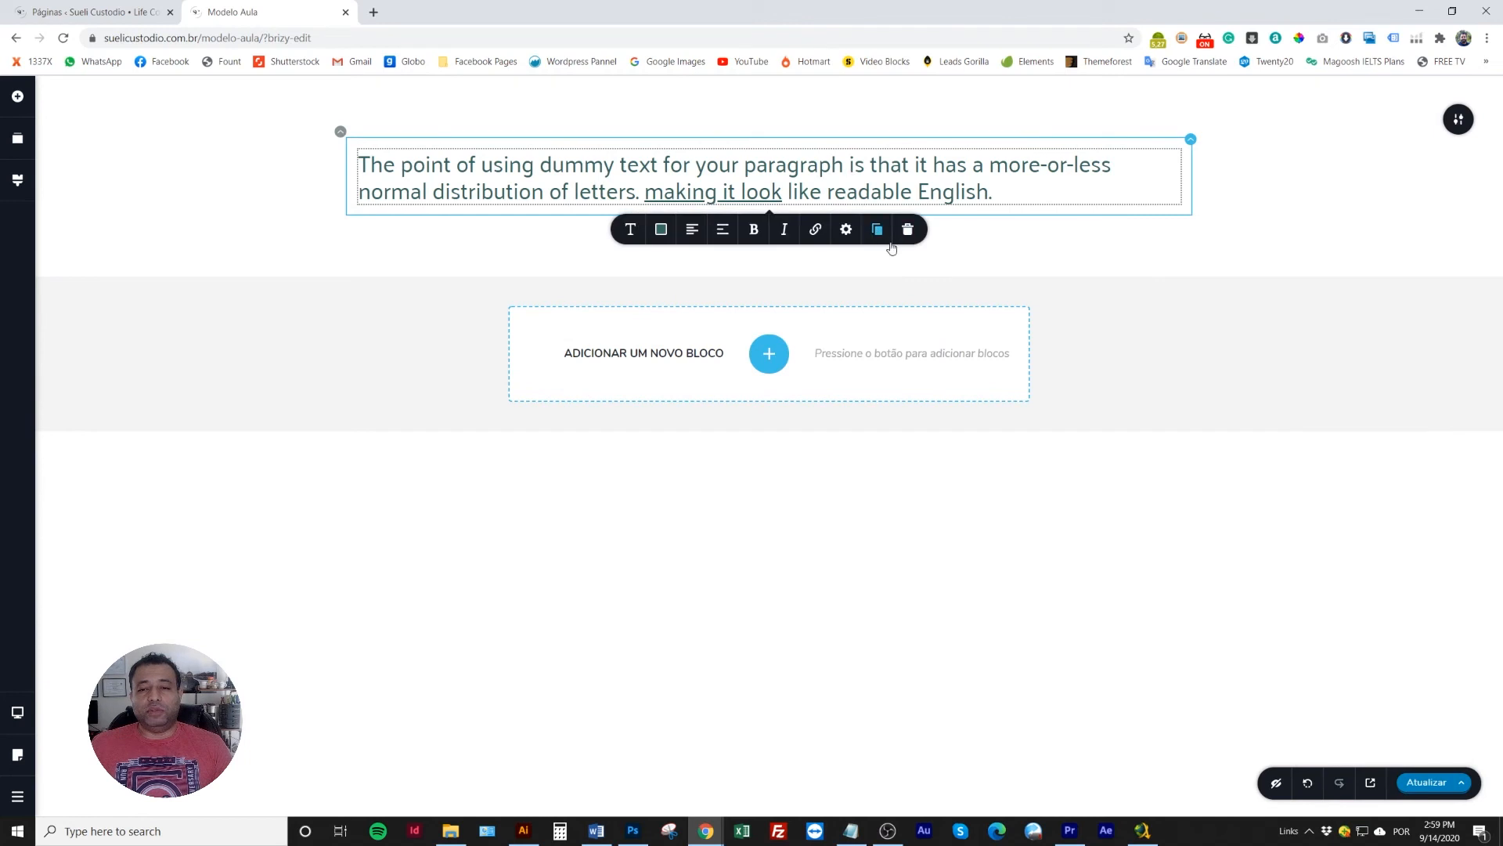
pyautogui.click(873, 235)
pyautogui.click(877, 236)
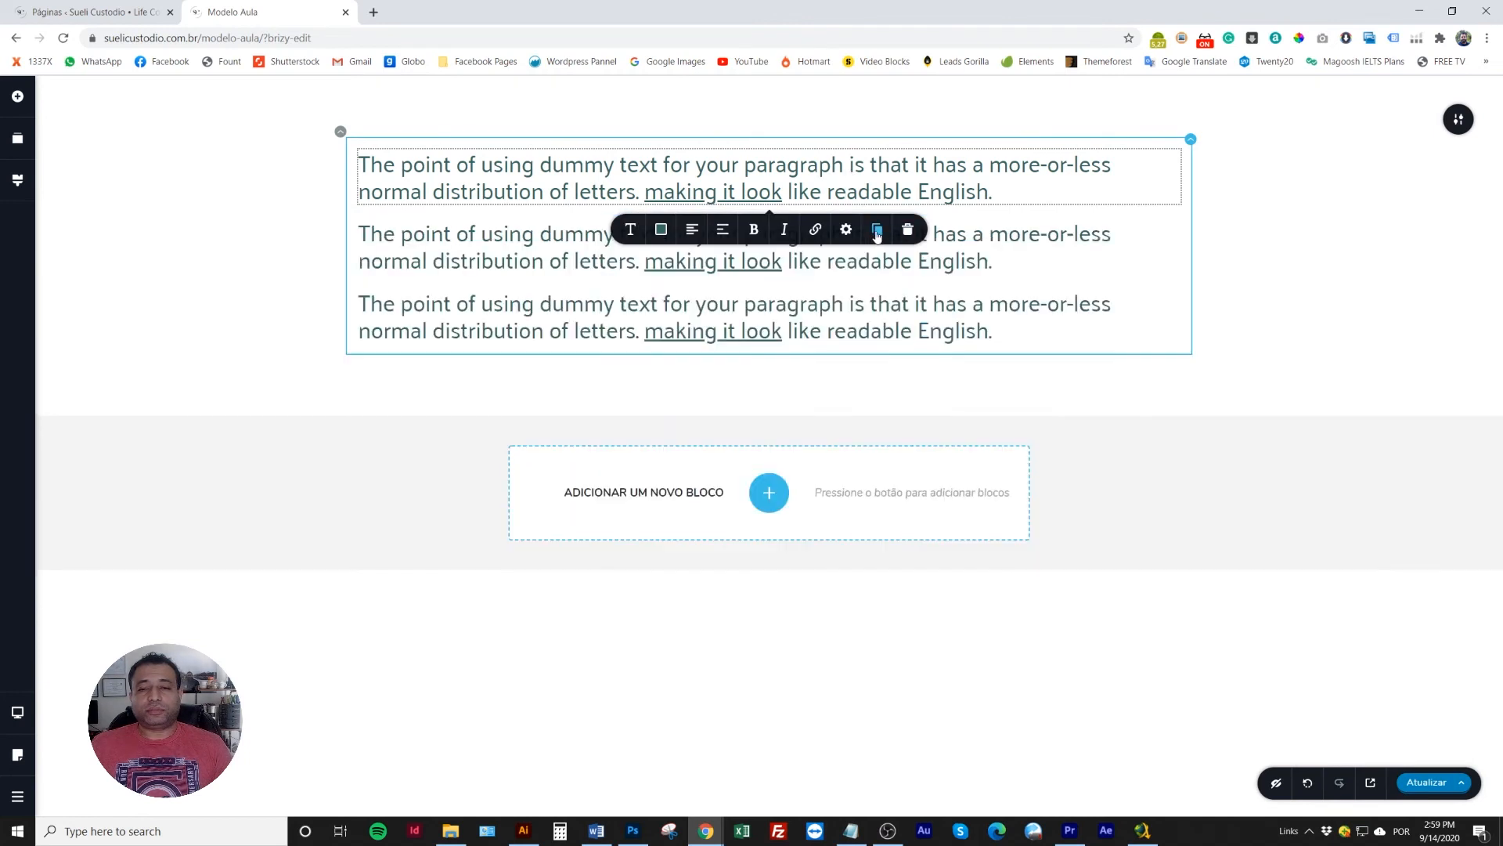
pyautogui.click(877, 236)
pyautogui.click(877, 235)
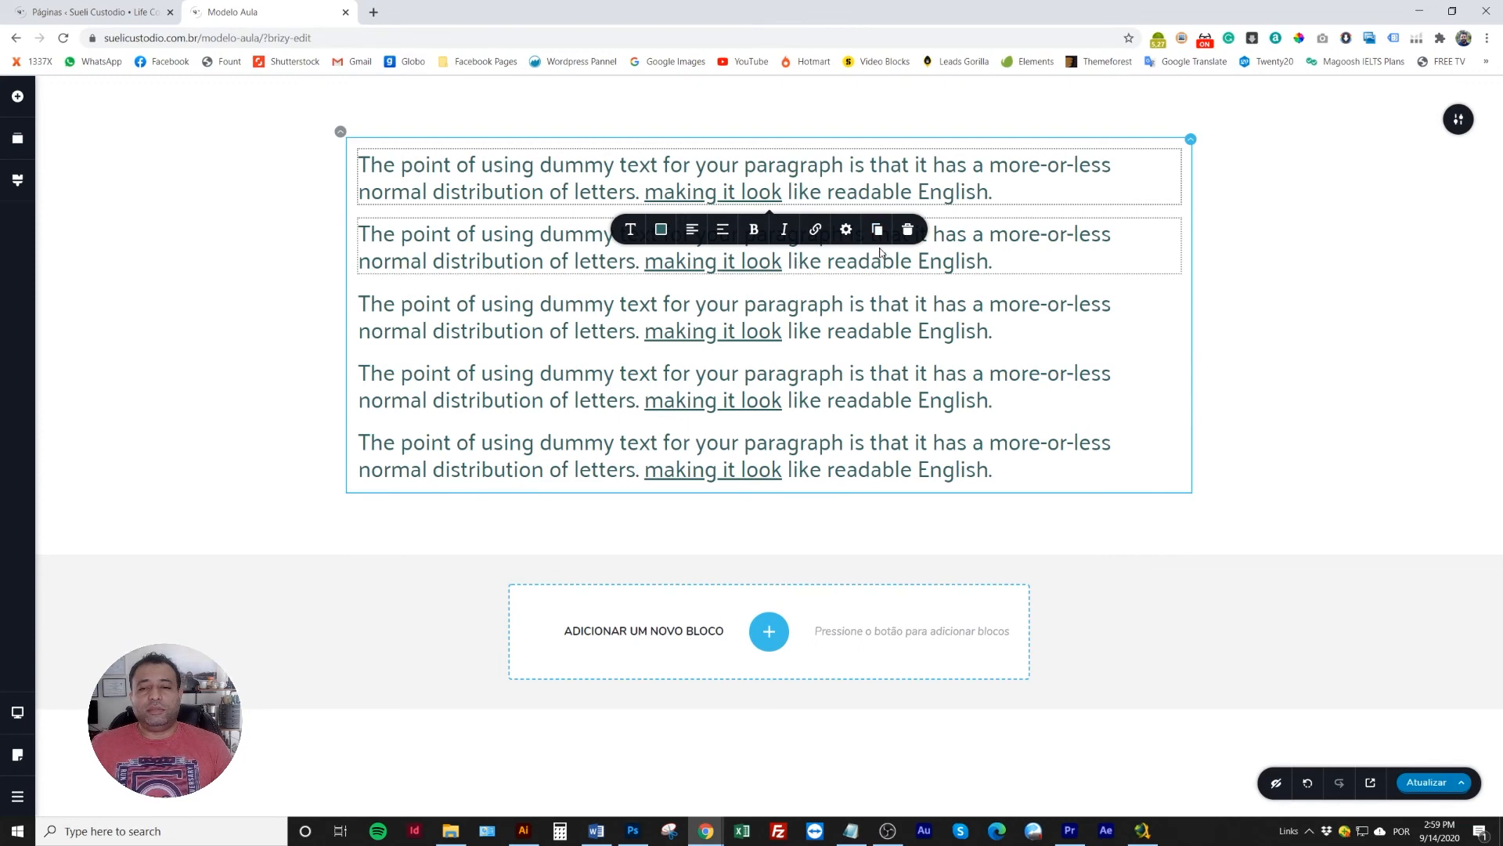
# - Undo the four duplications of the text element
pyautogui.hotkey('ctrl', 'z')
pyautogui.hotkey('ctrl', 'z')
pyautogui.hotkey('ctrl', 'z')
pyautogui.hotkey('ctrl', 'z')
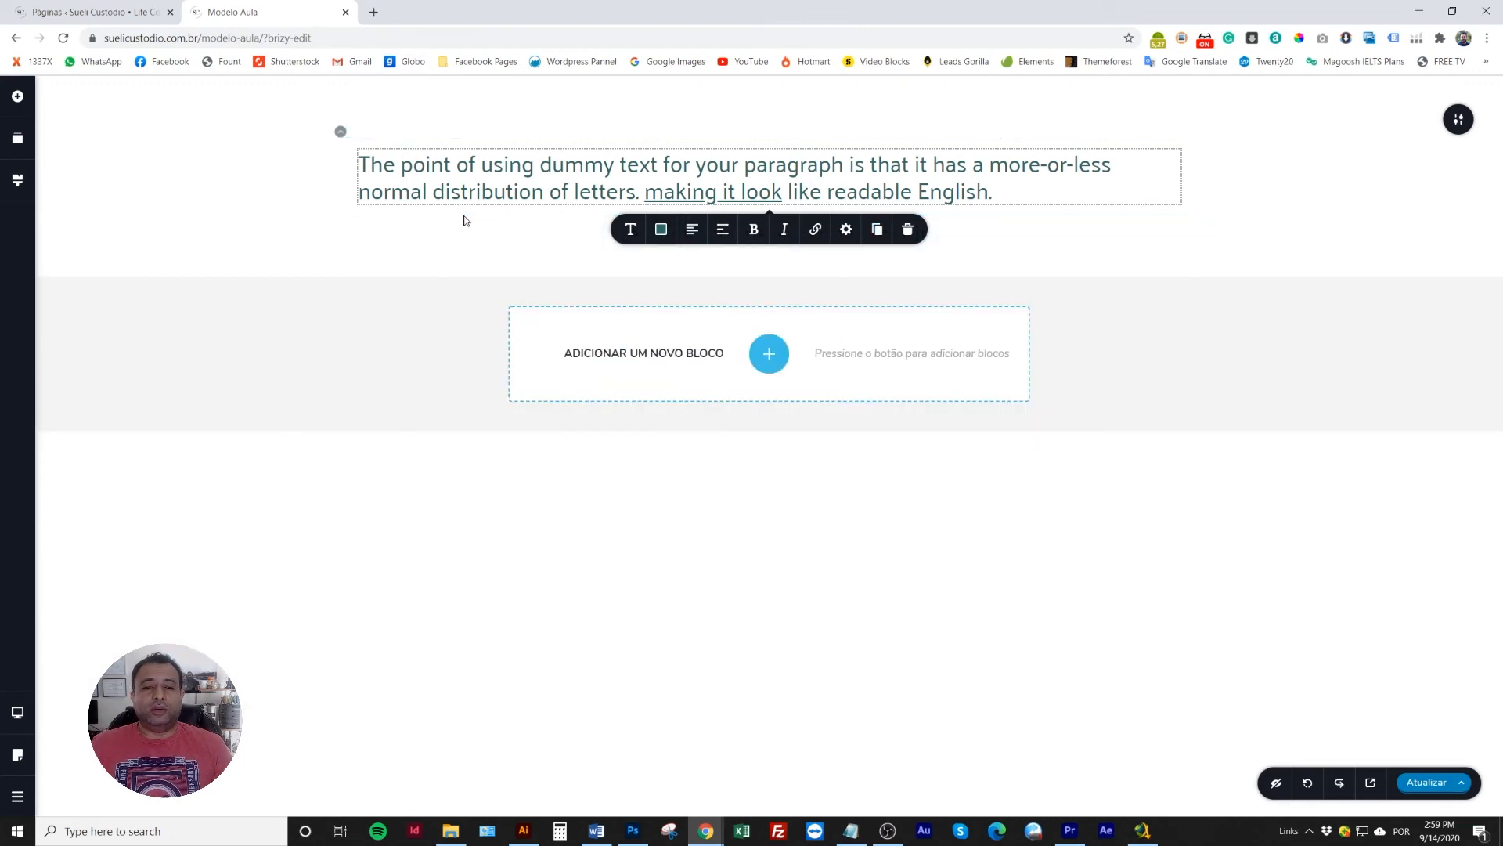
# - Delete the text element from the block and undo the deletion
pyautogui.tripleClick(887, 182)
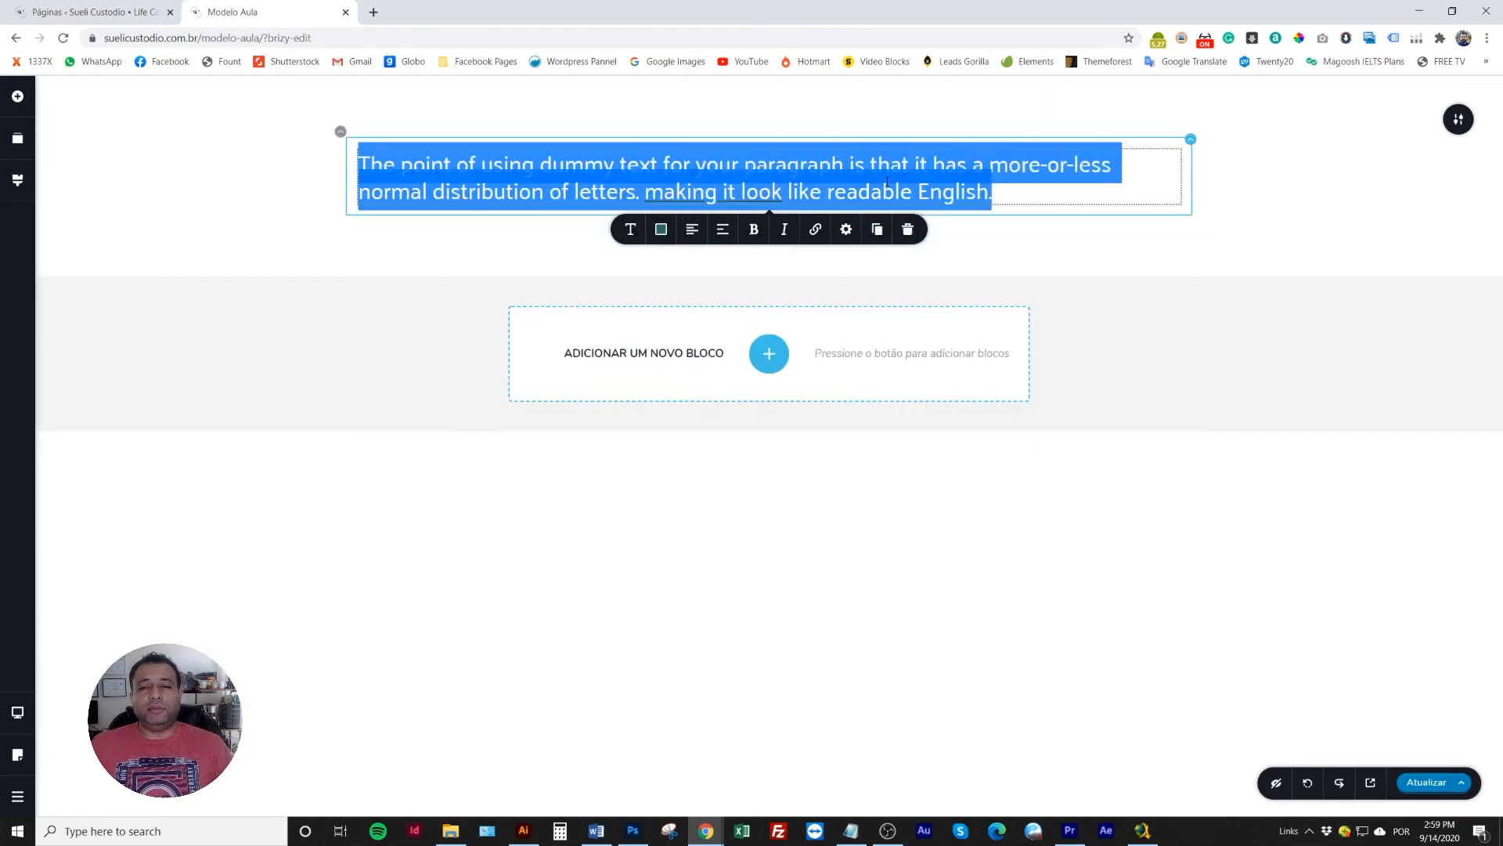
pyautogui.click(997, 265)
pyautogui.click(900, 187)
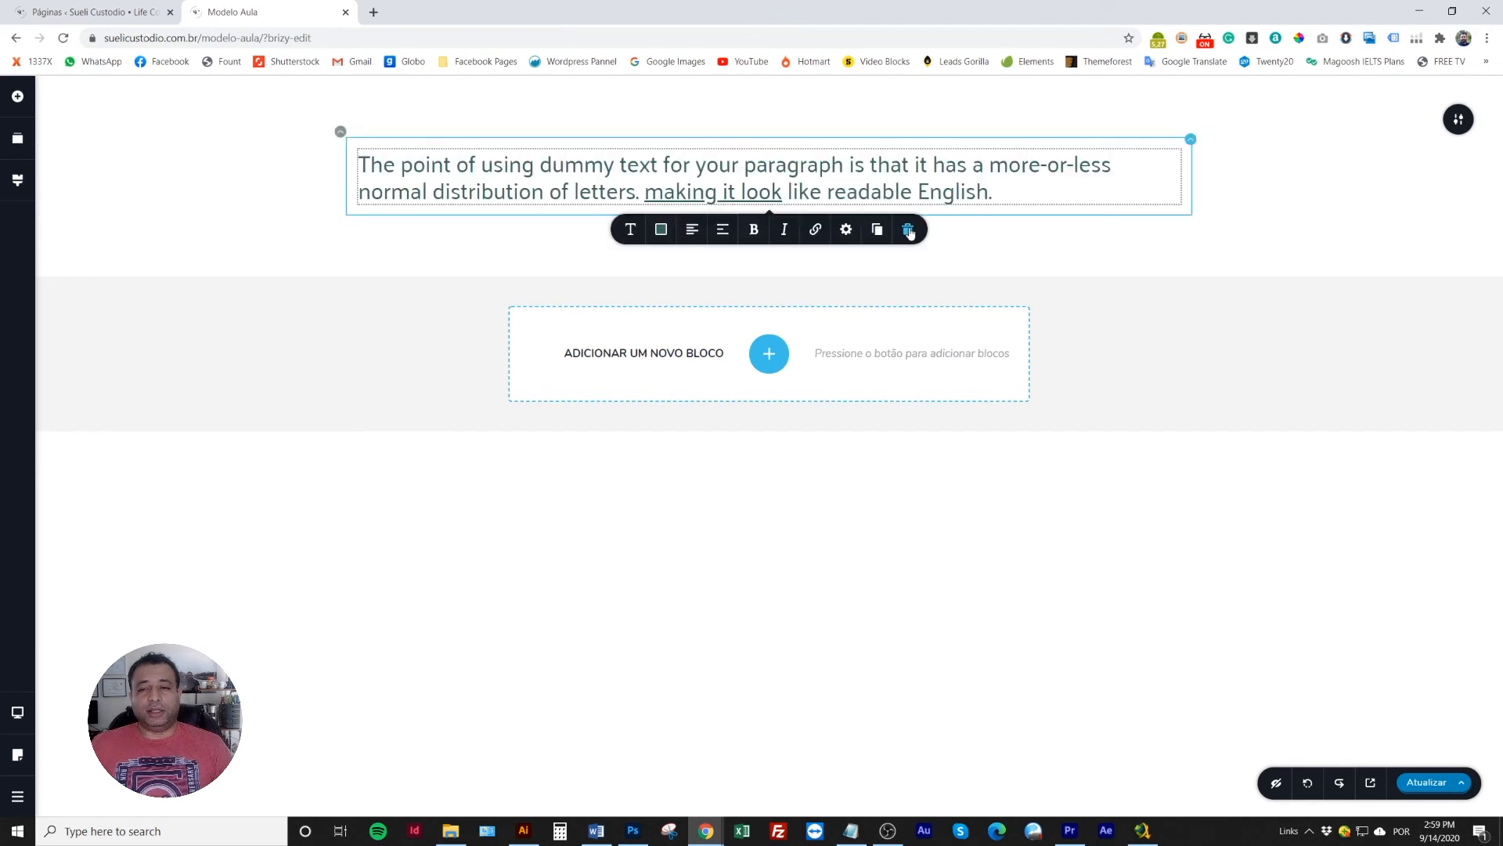
pyautogui.click(908, 230)
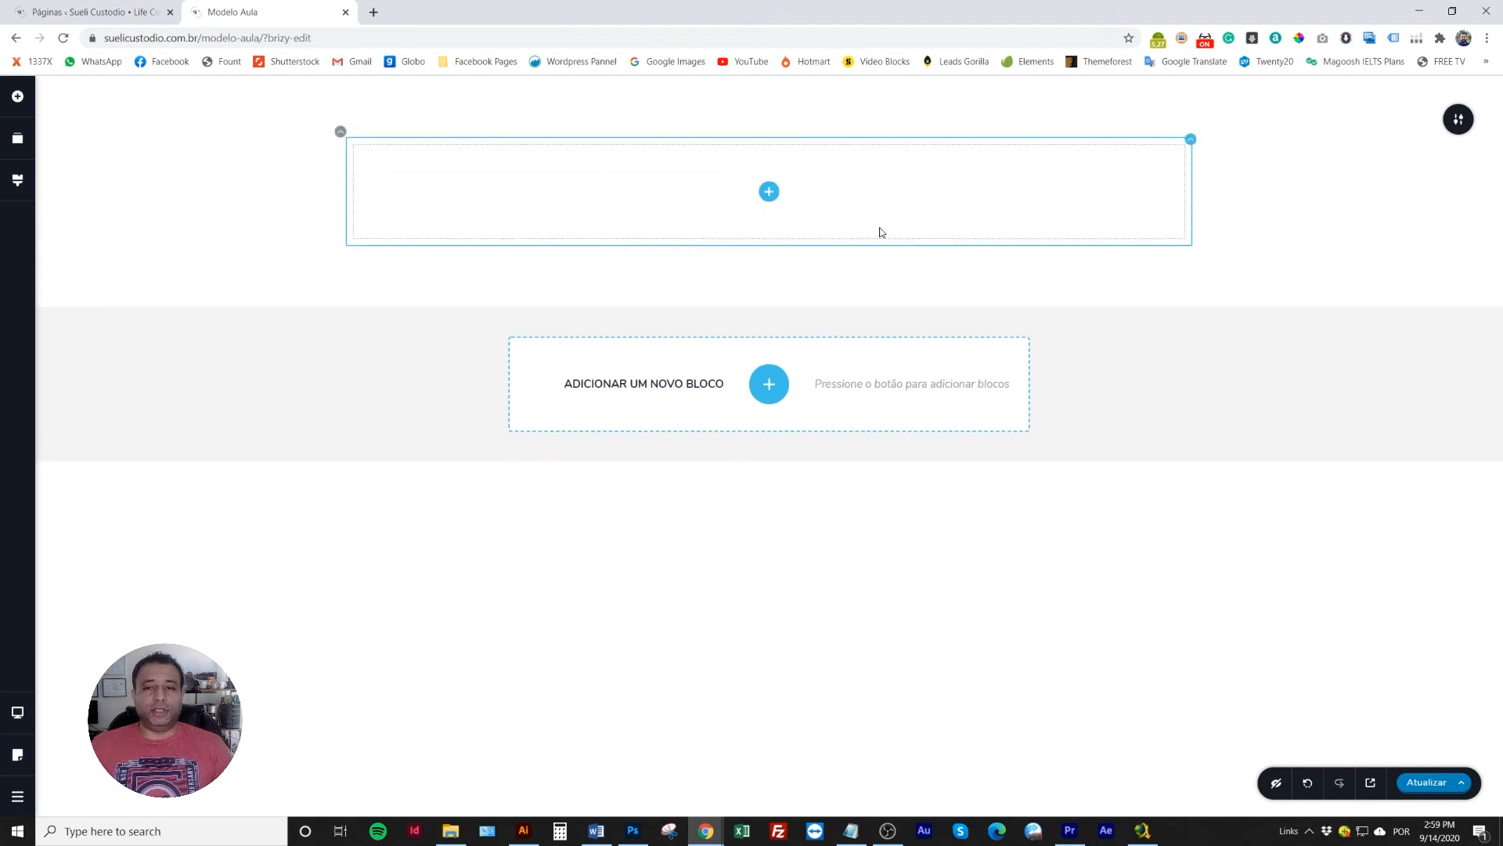
pyautogui.hotkey('ctrl', 'z')
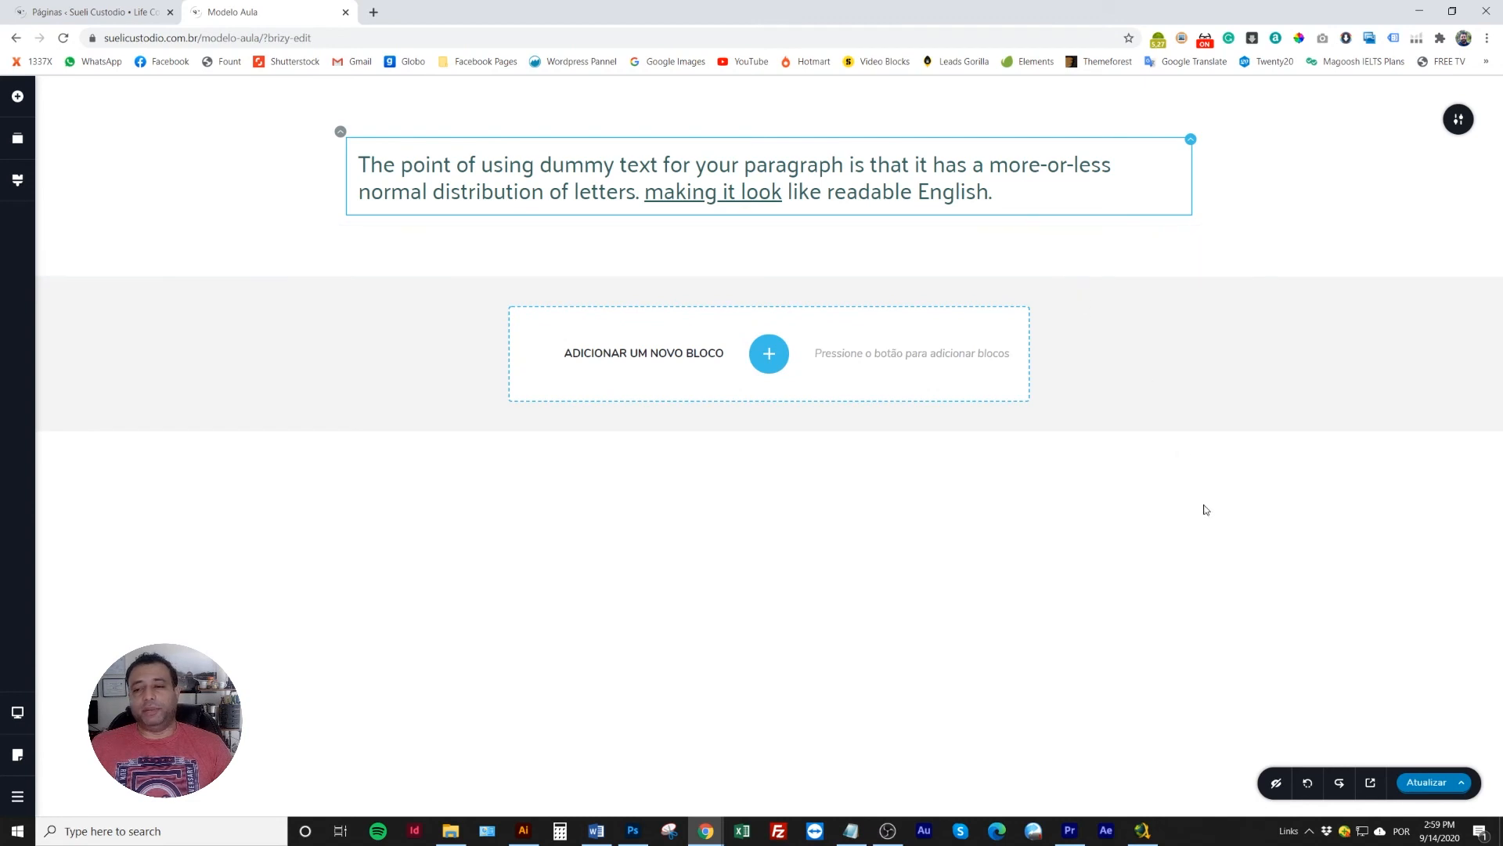
# - Undo edits back to the 100 px padding and redo them to restore the paragraph without padding
pyautogui.click(1310, 785)
pyautogui.click(1309, 784)
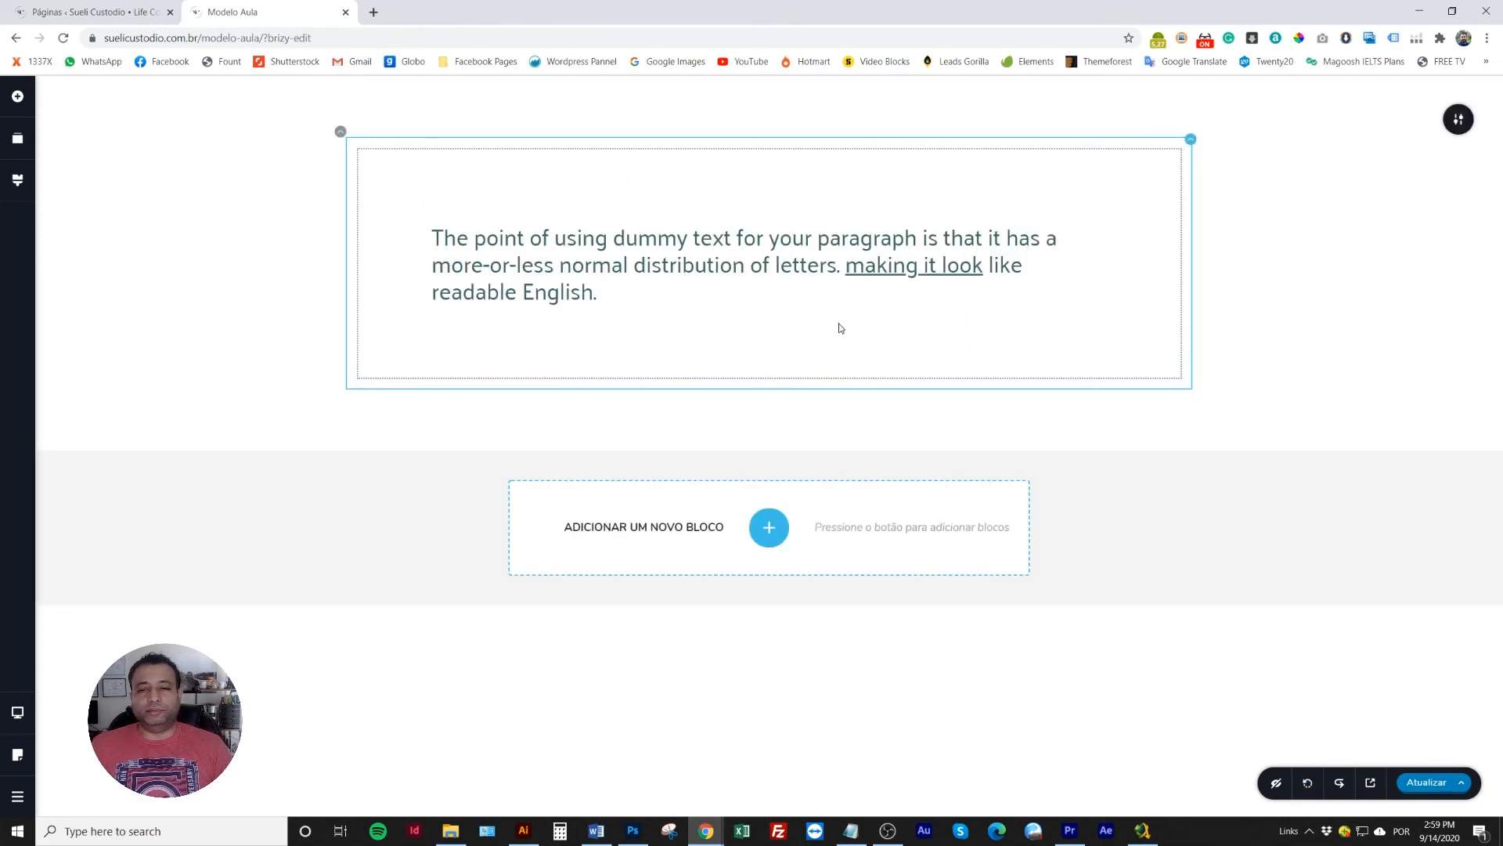
pyautogui.click(1340, 783)
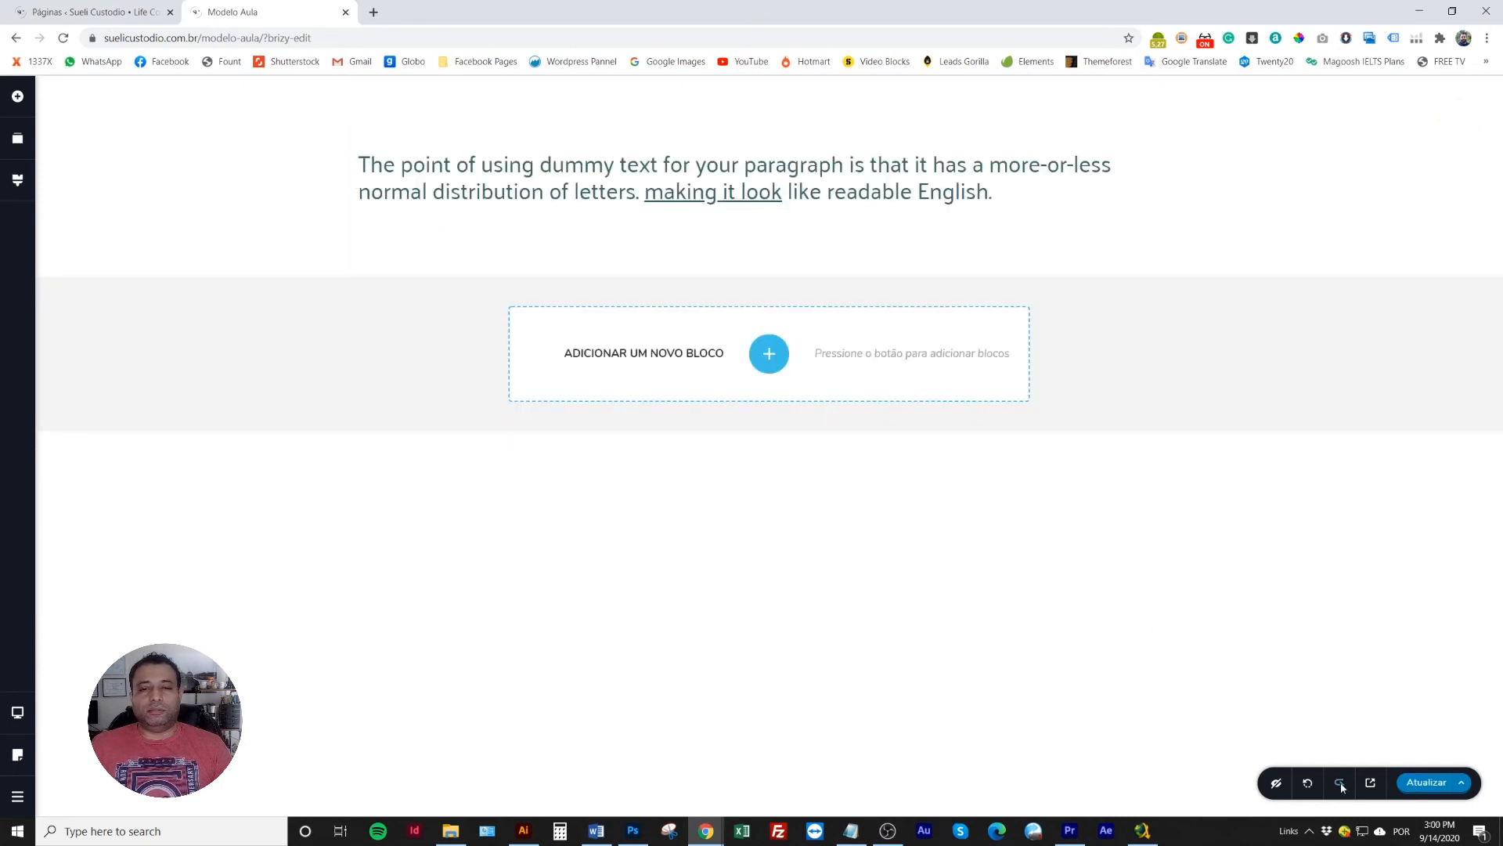
pyautogui.tripleClick(690, 166)
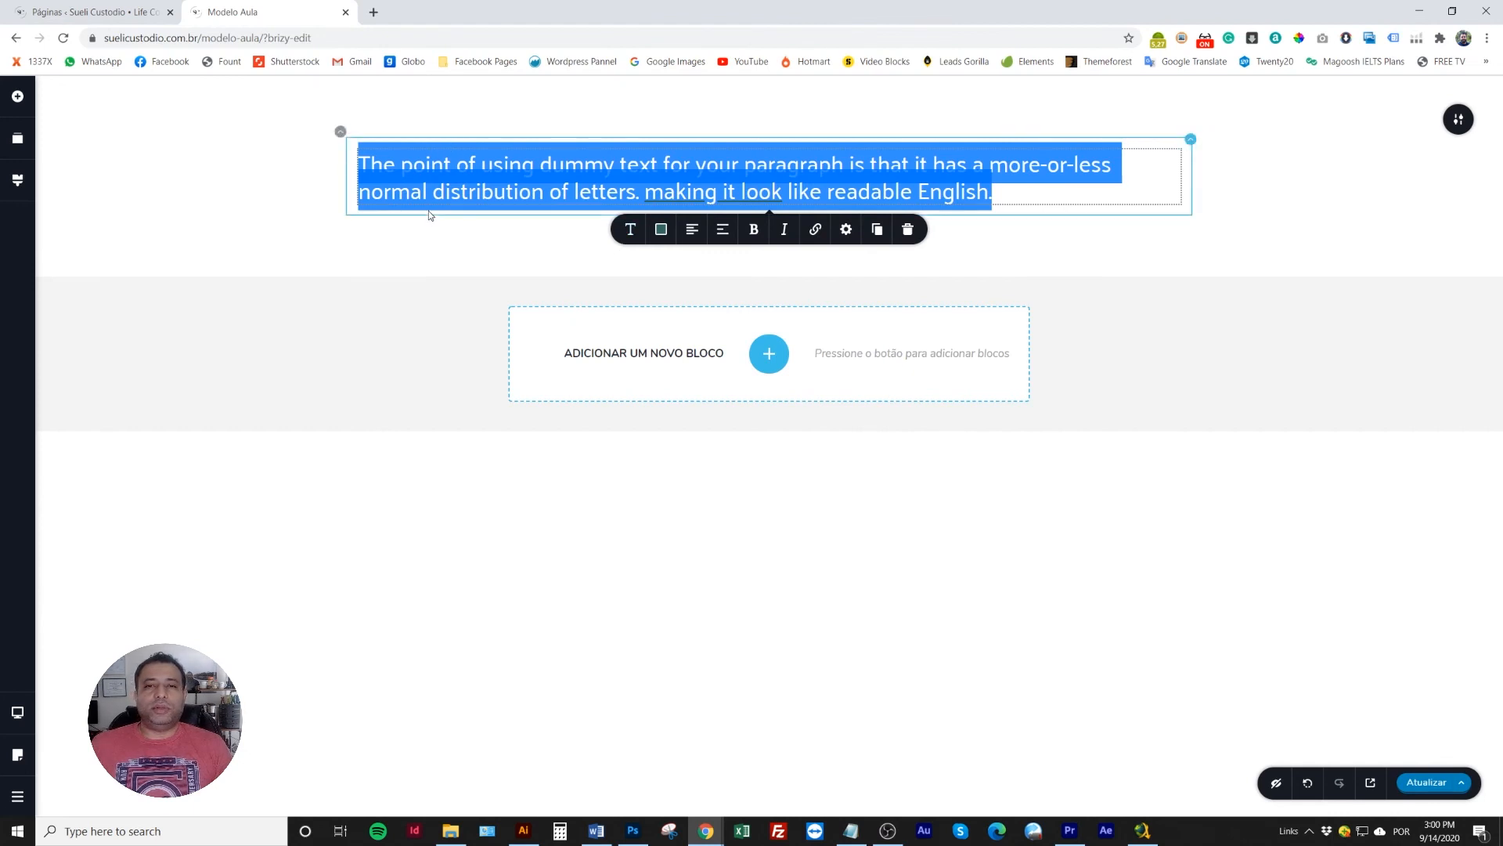
pyautogui.click(529, 233)
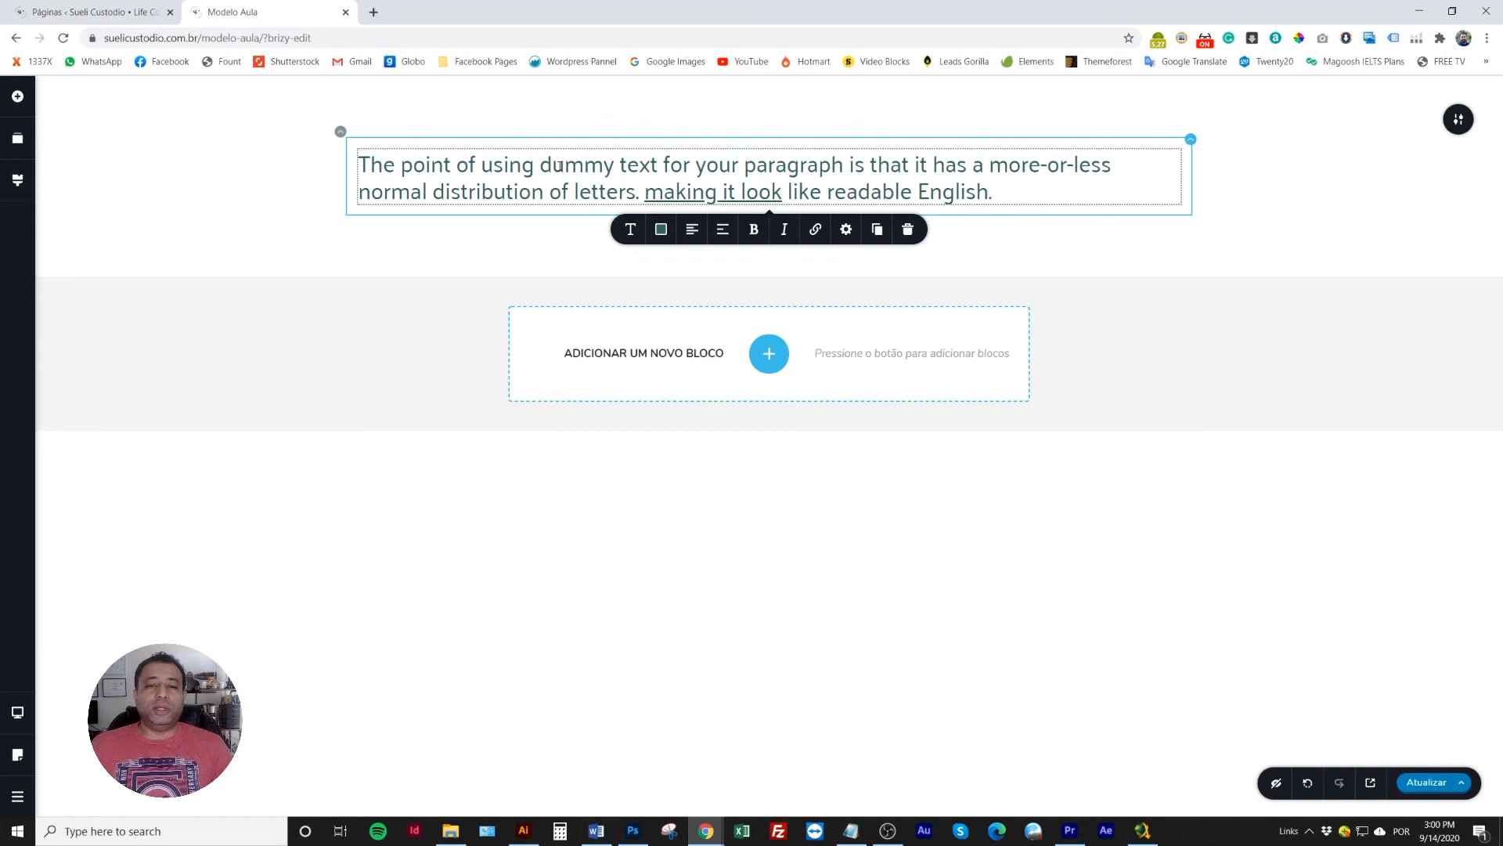
pyautogui.moveTo(358, 165); pyautogui.dragTo(765, 165)
pyautogui.click(739, 165)
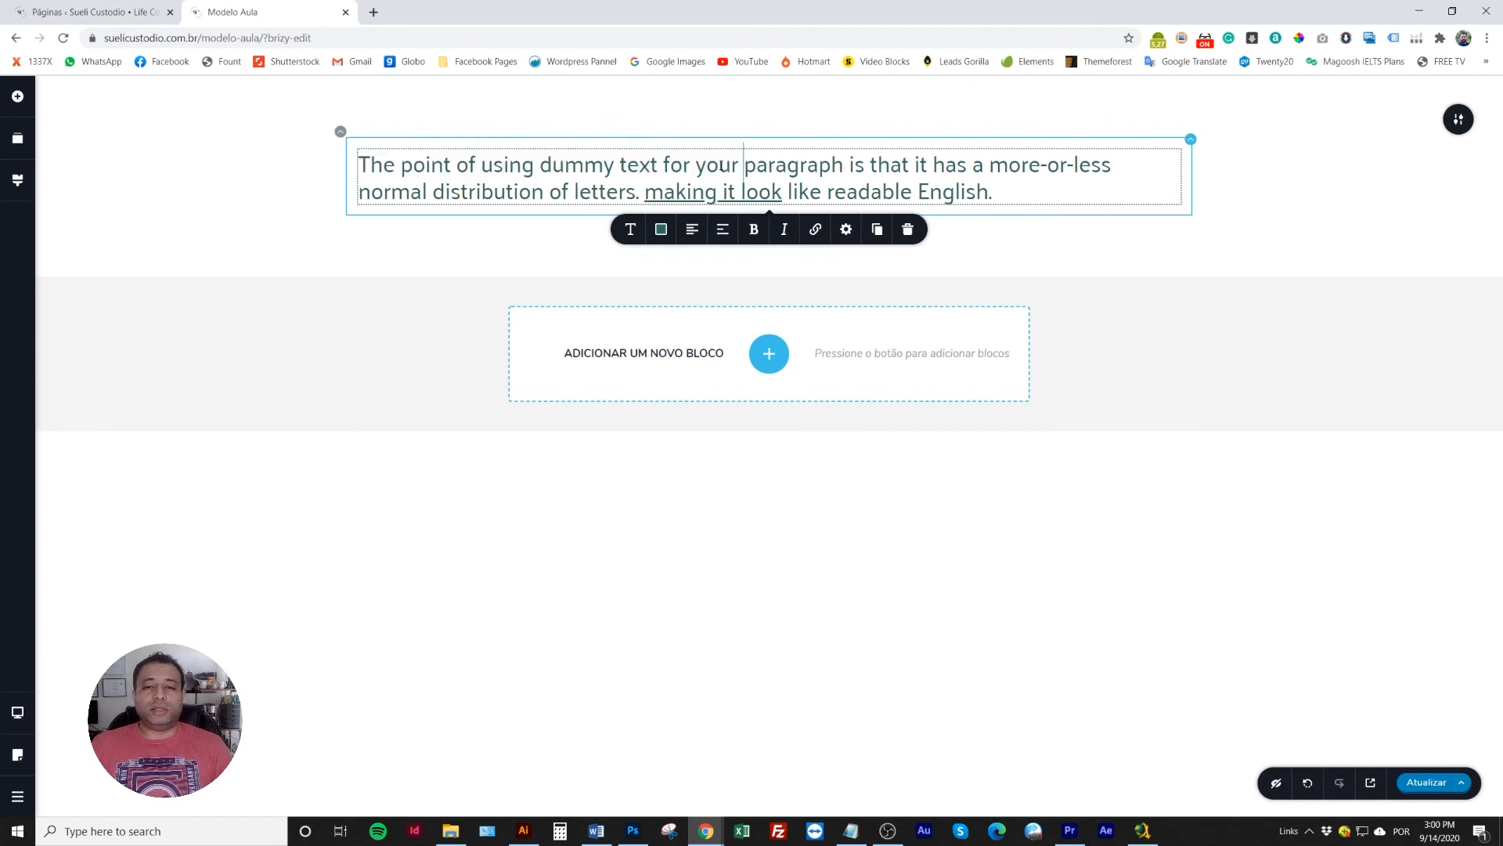